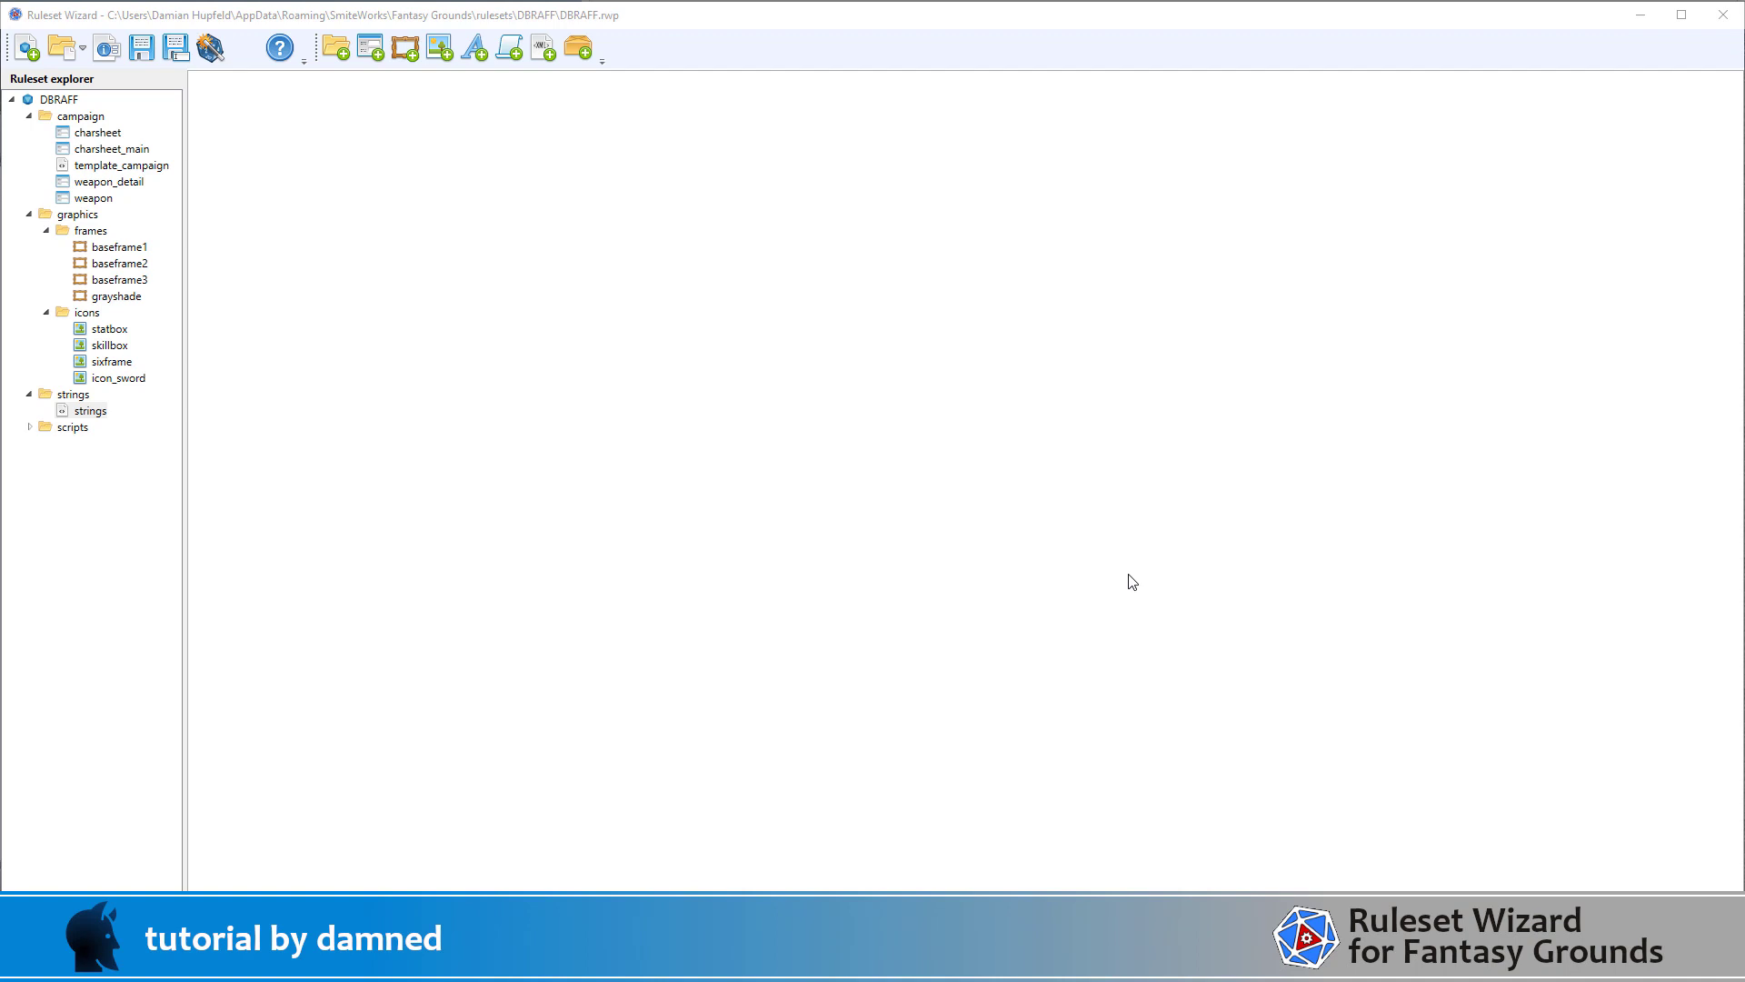
Open the charsheet_main window and examine the Weapons list's properties, including its accepted drop classes
left_click(123, 153)
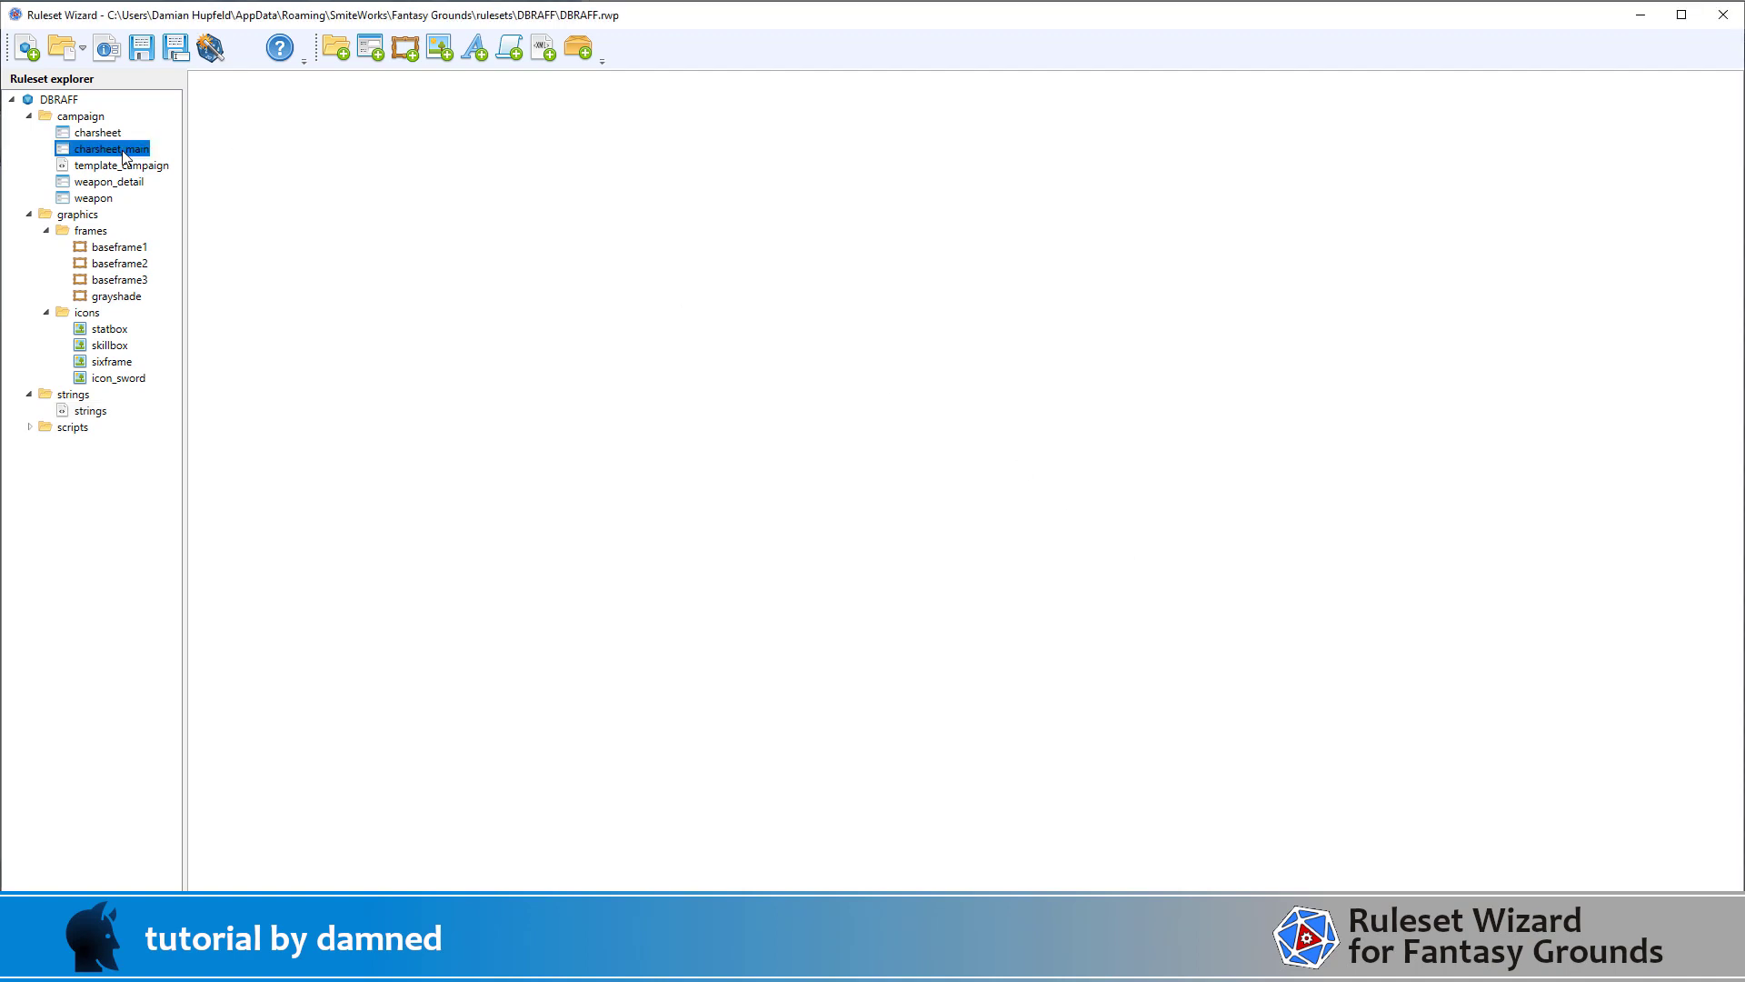
double_click(125, 156)
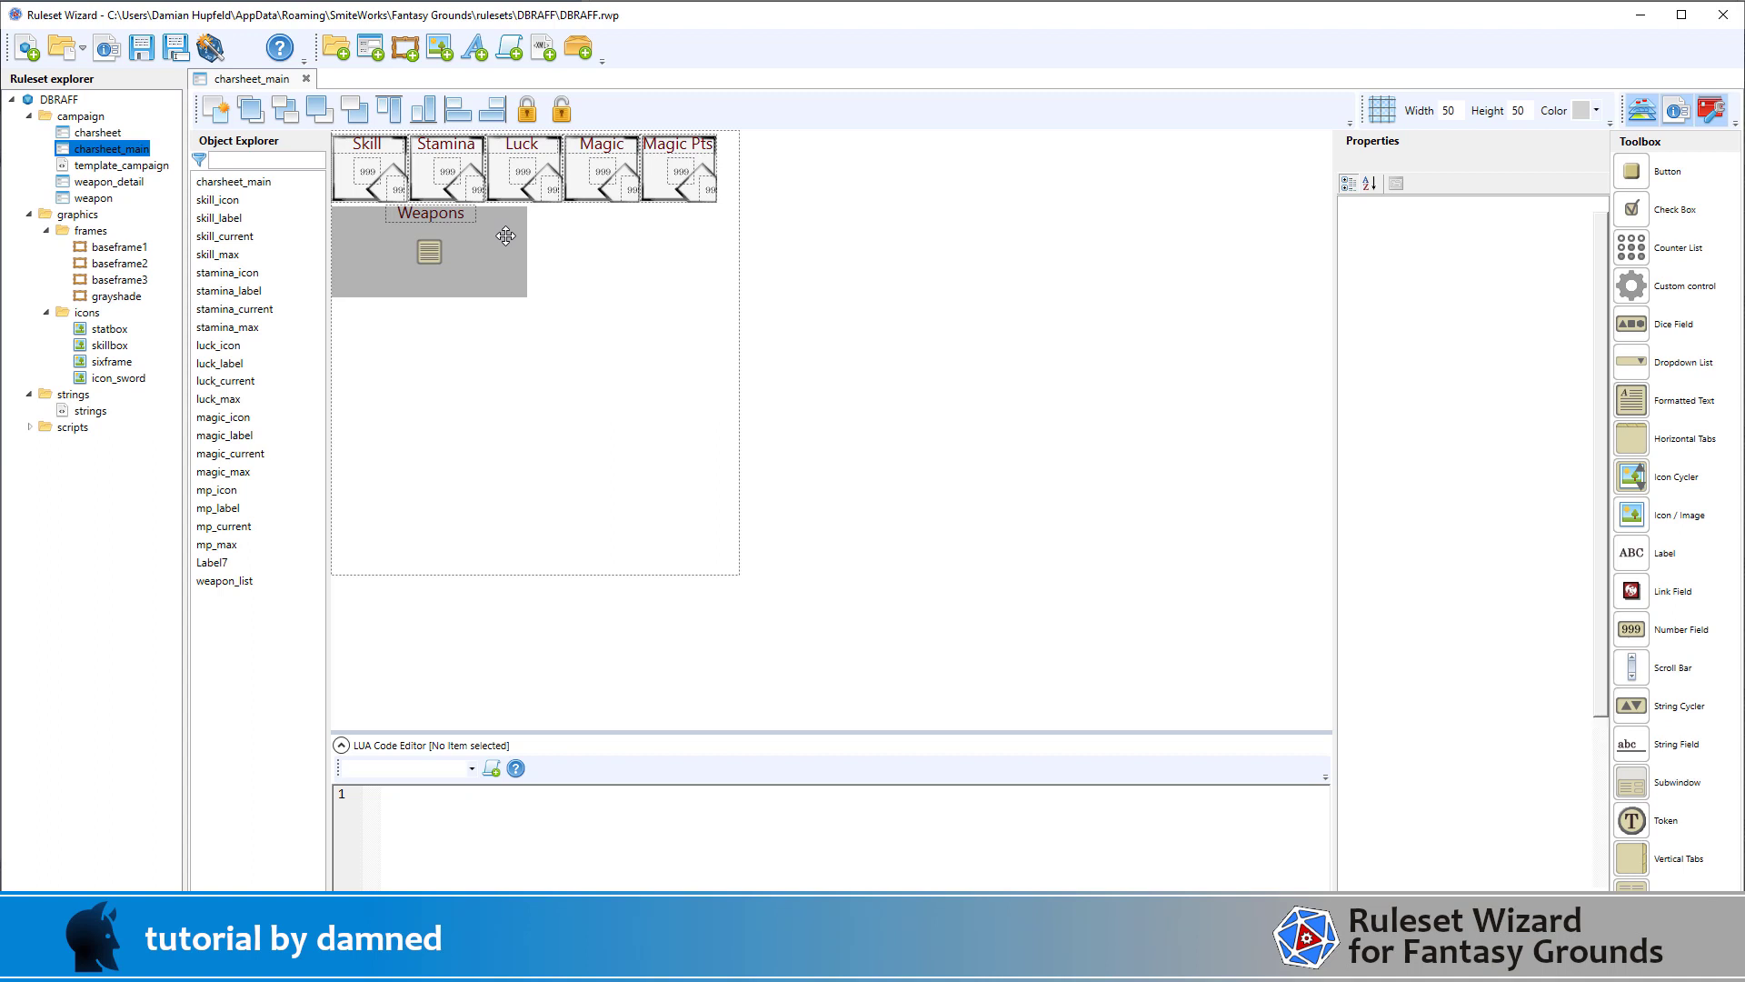
left_click(506, 236)
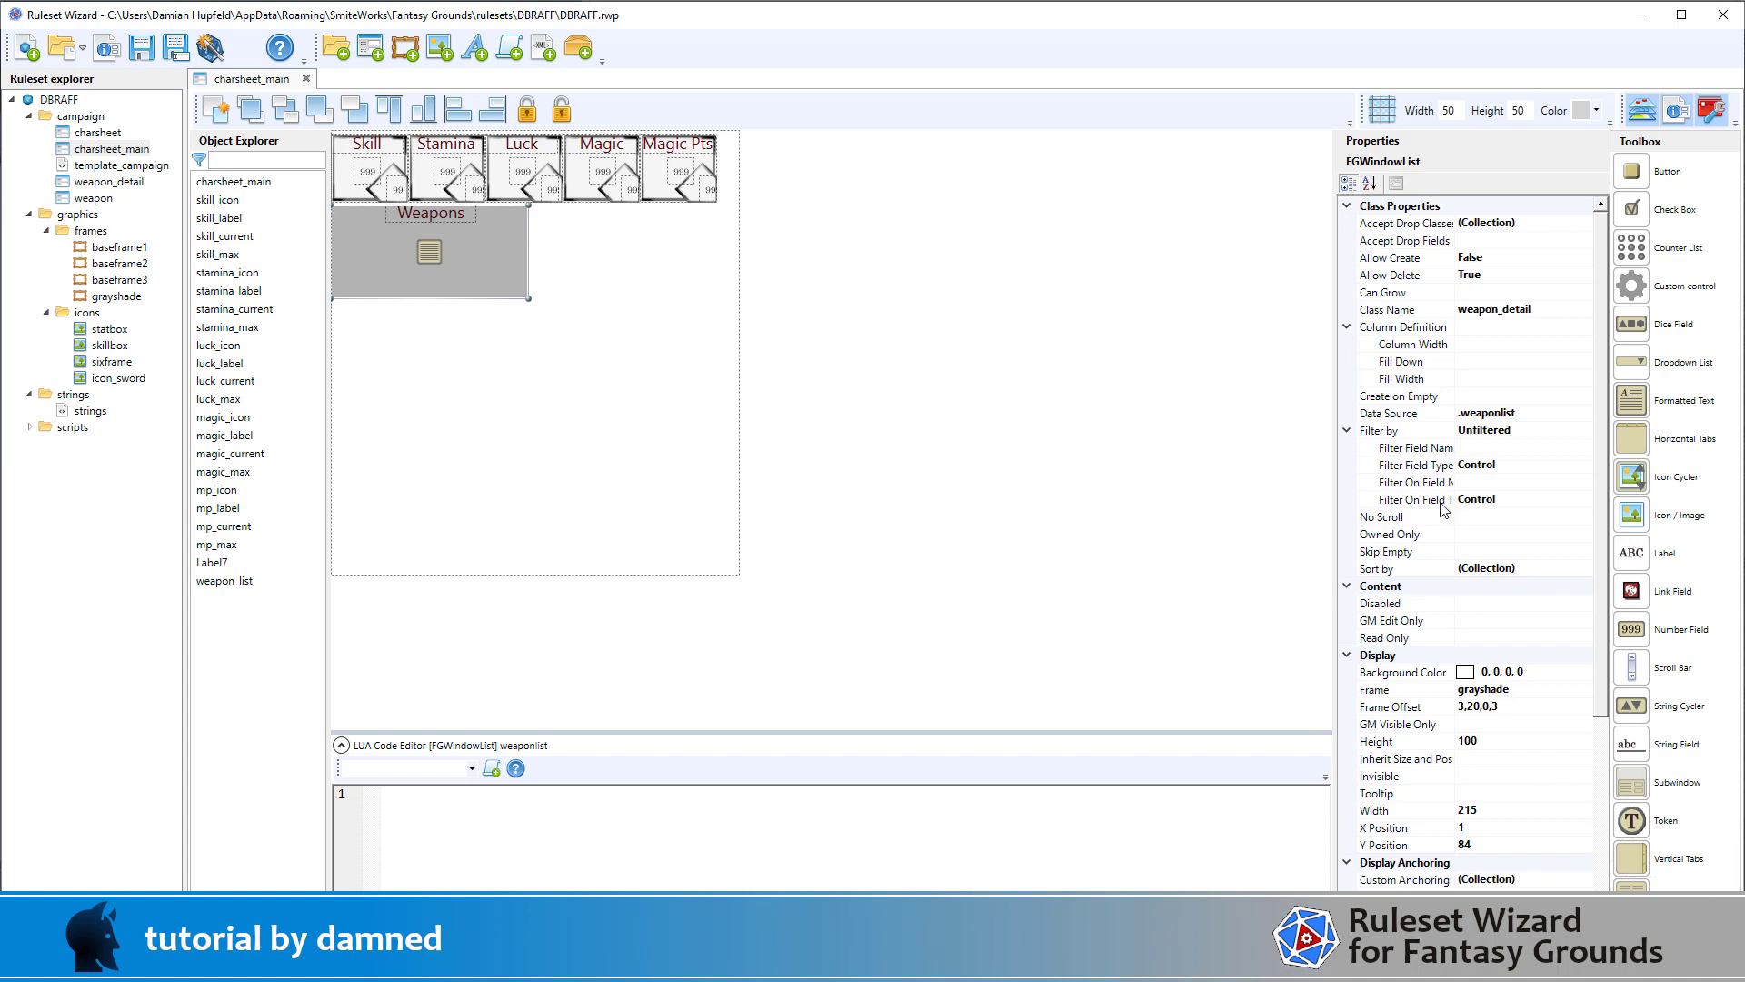
left_click(1561, 227)
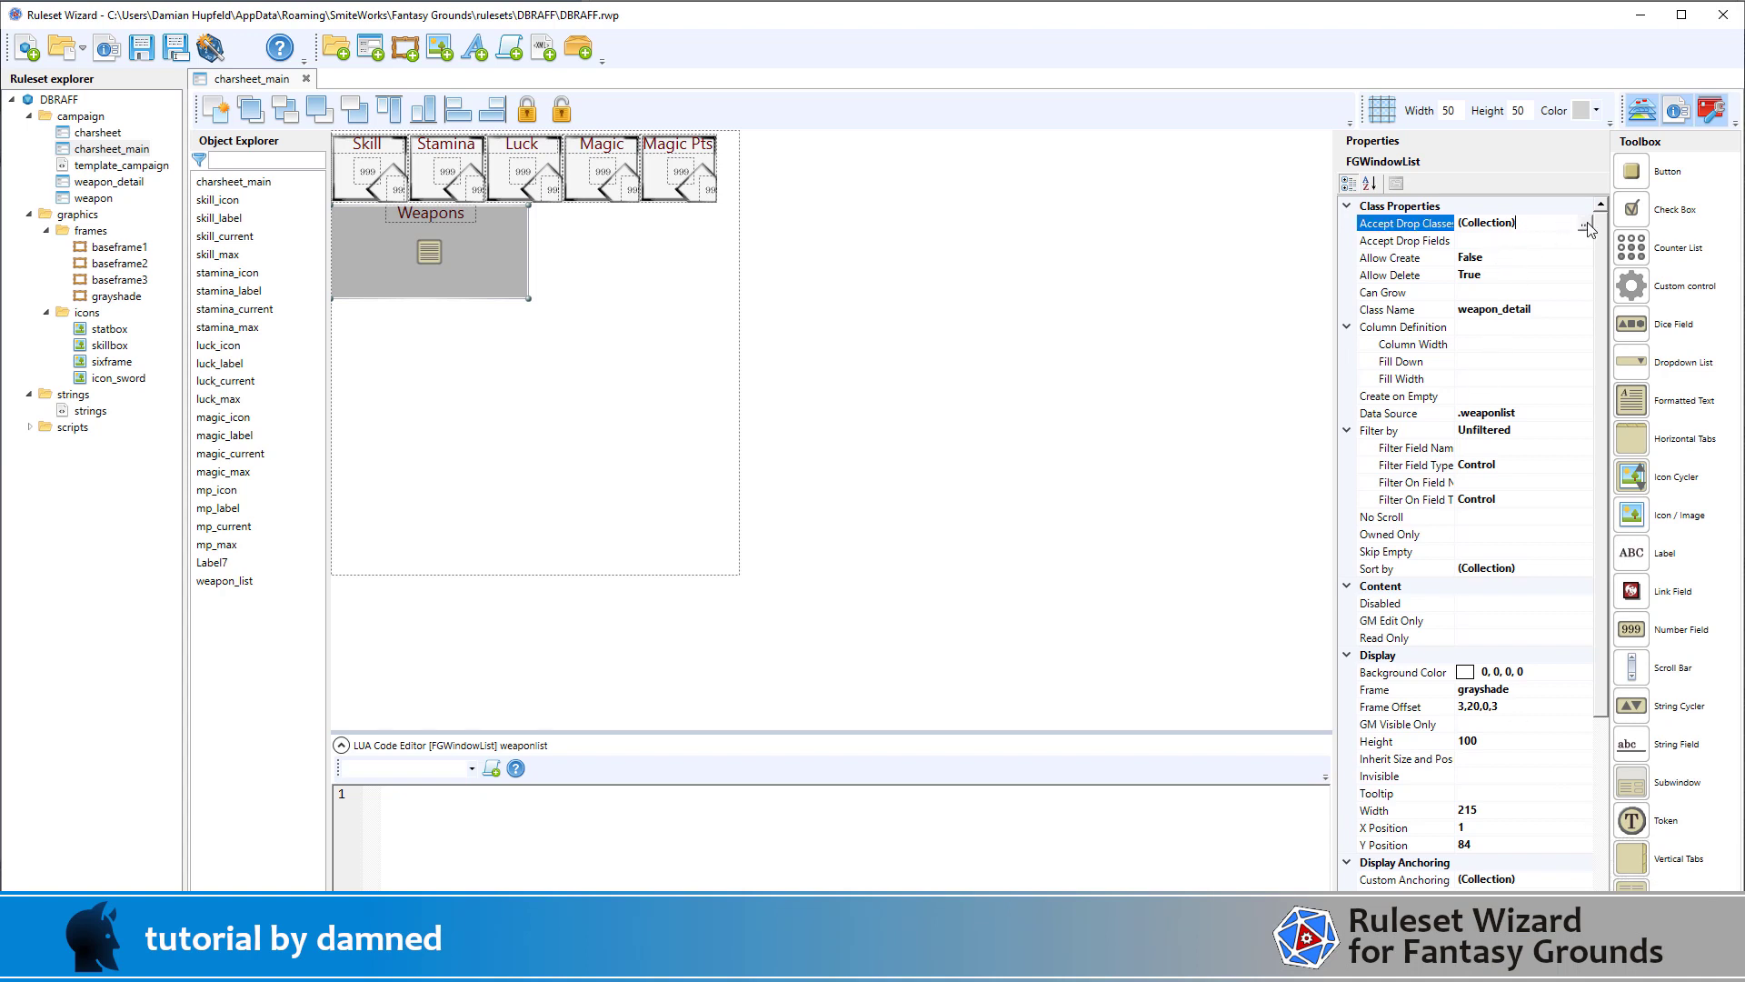
left_click(1584, 223)
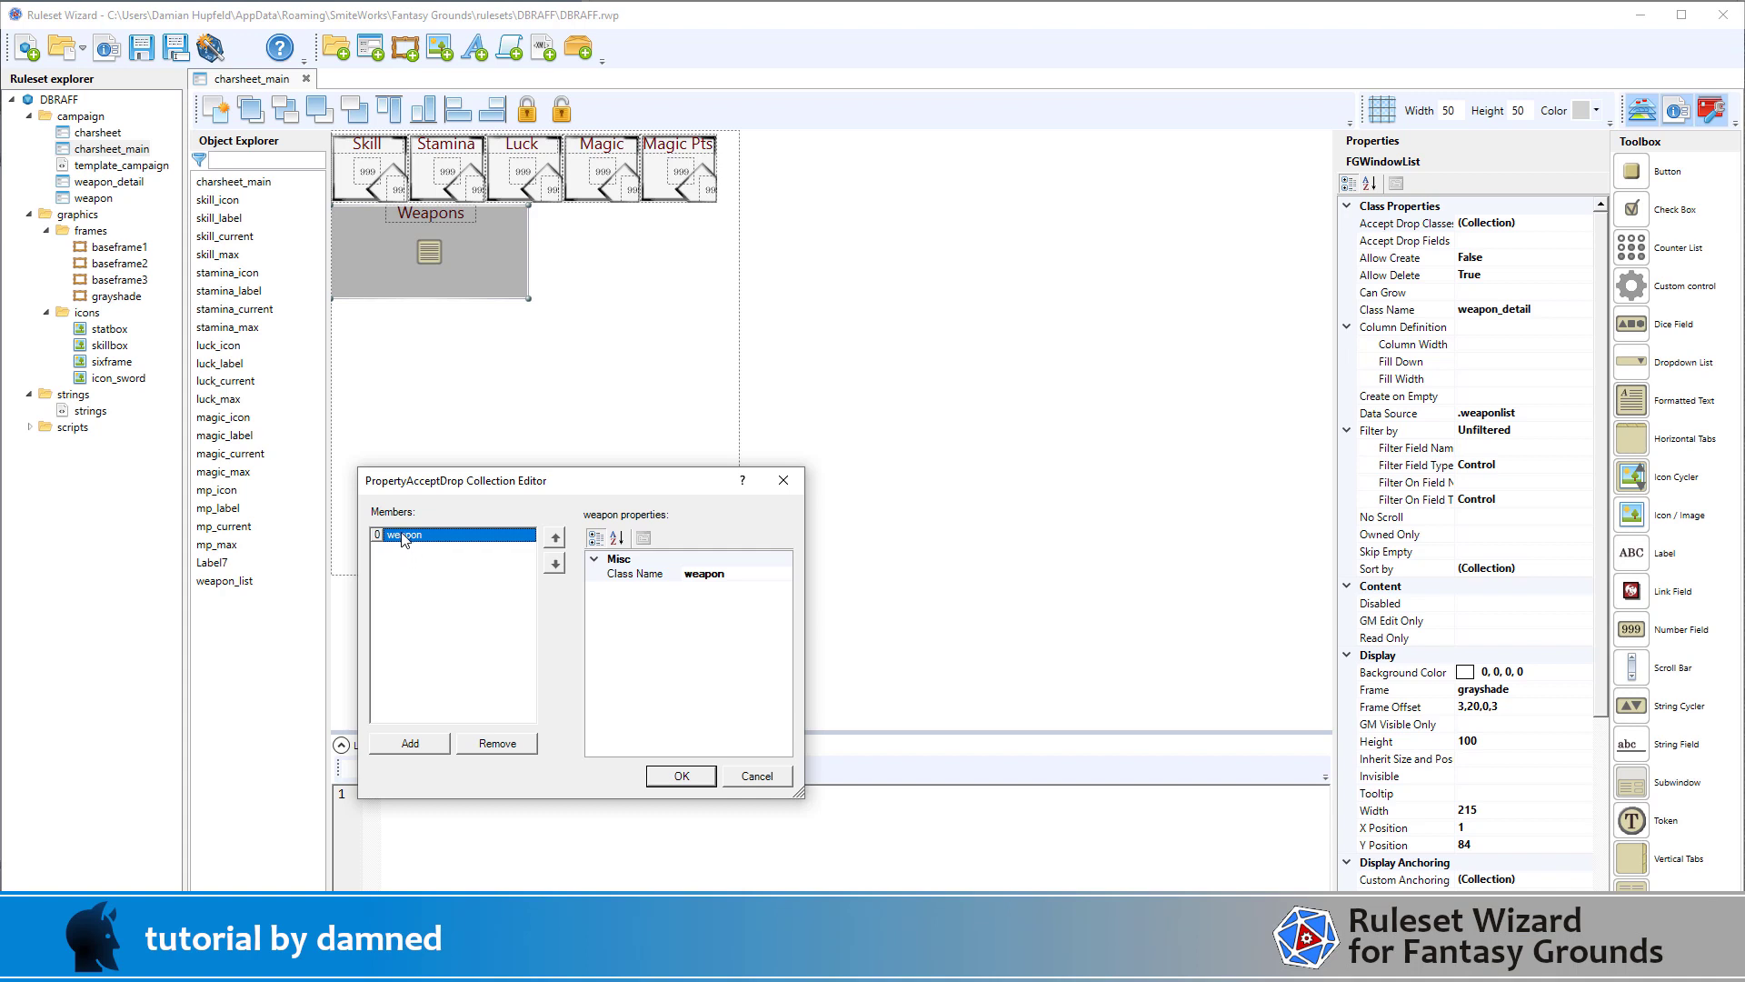
left_click(754, 773)
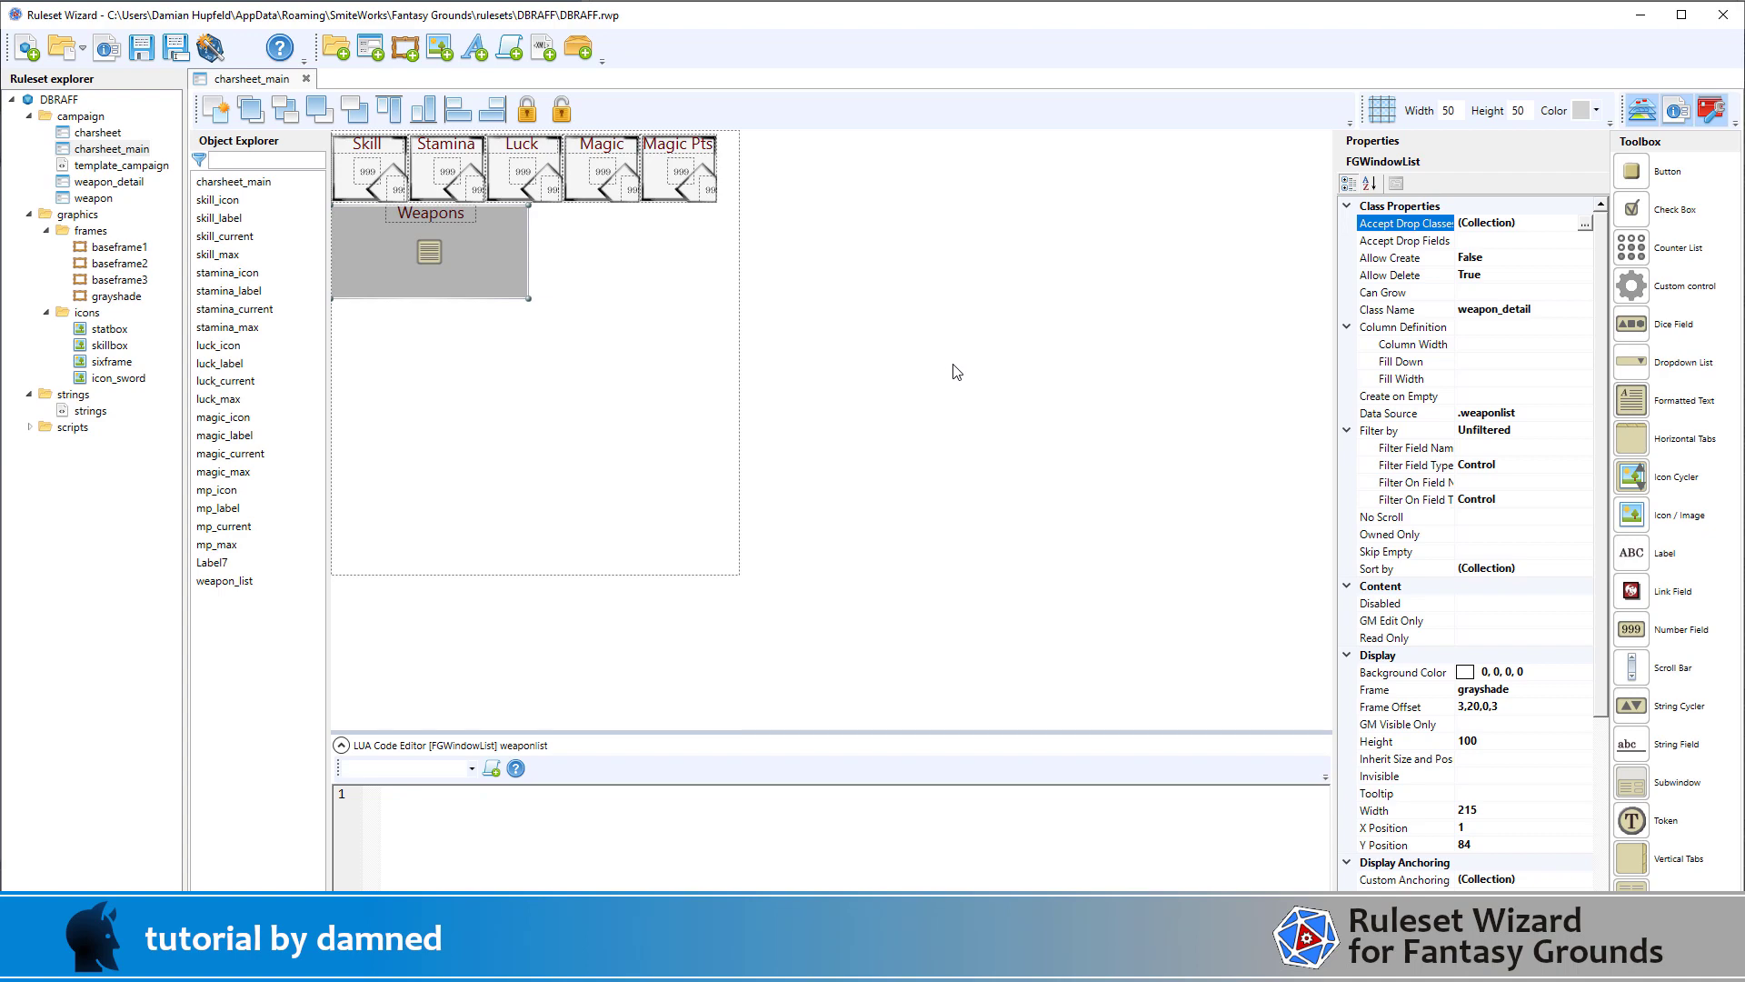
scroll(1439, 580, "down", 4)
scroll(1440, 580, "down", 1)
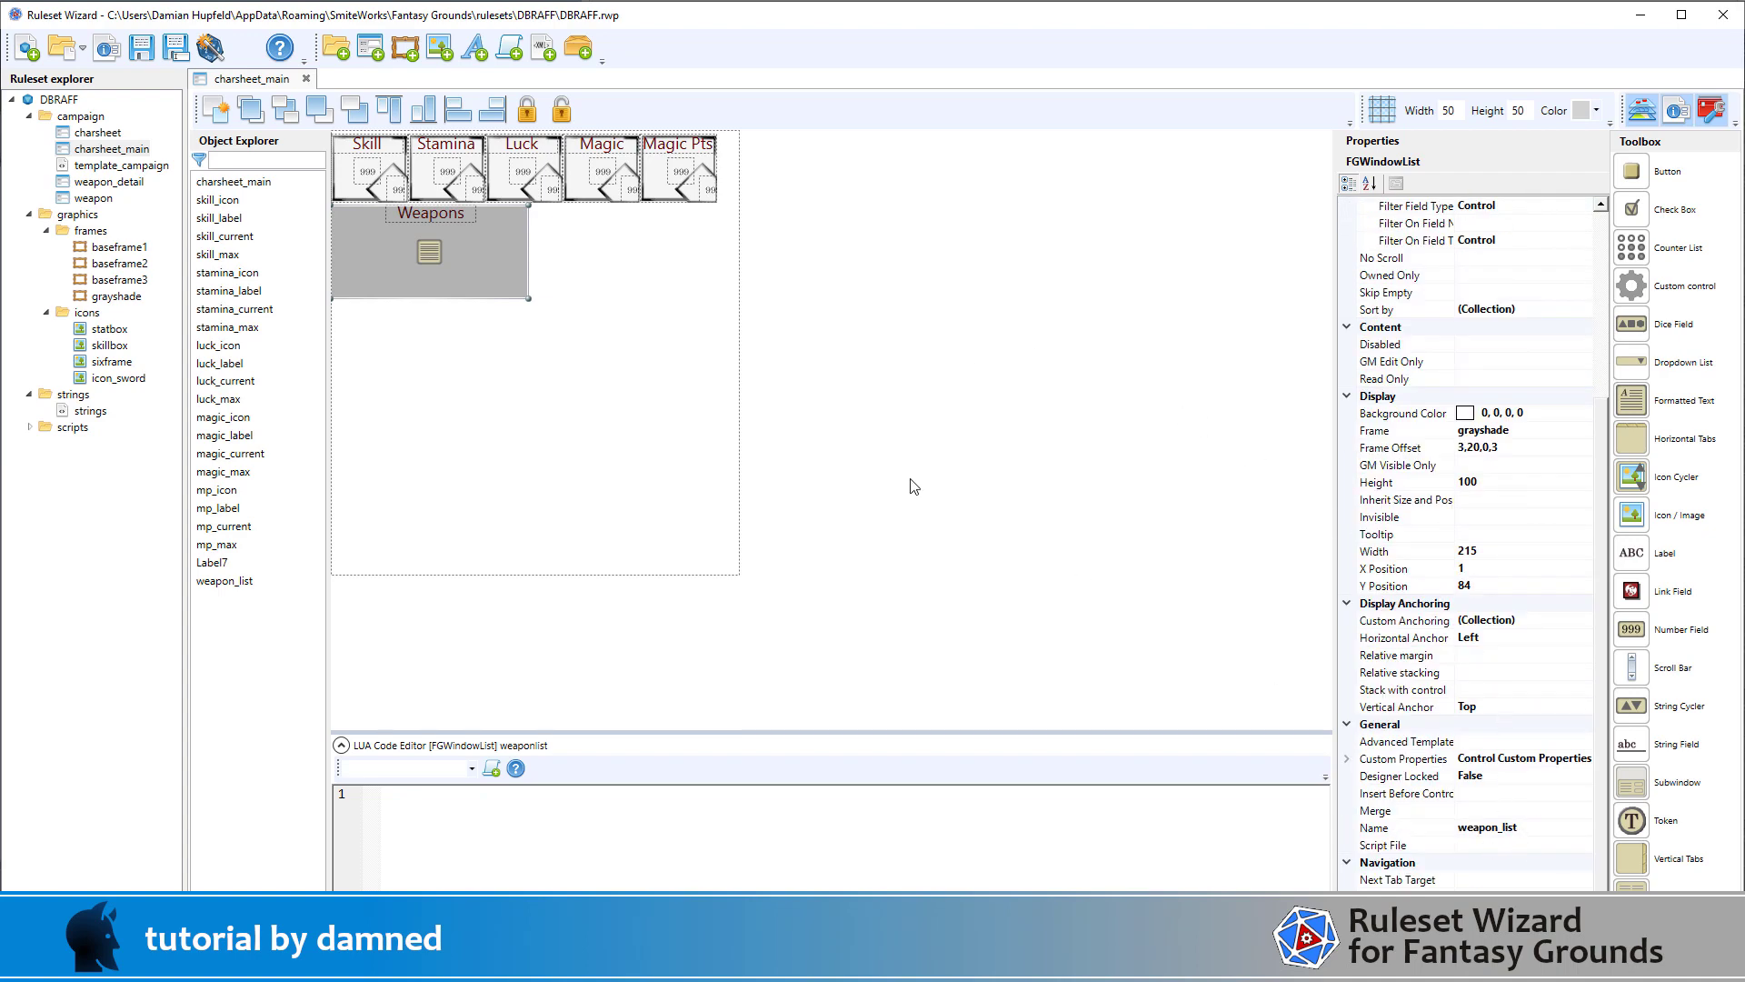
Rename the Weapons heading label from Label7 to weapon_label
left_click(437, 218)
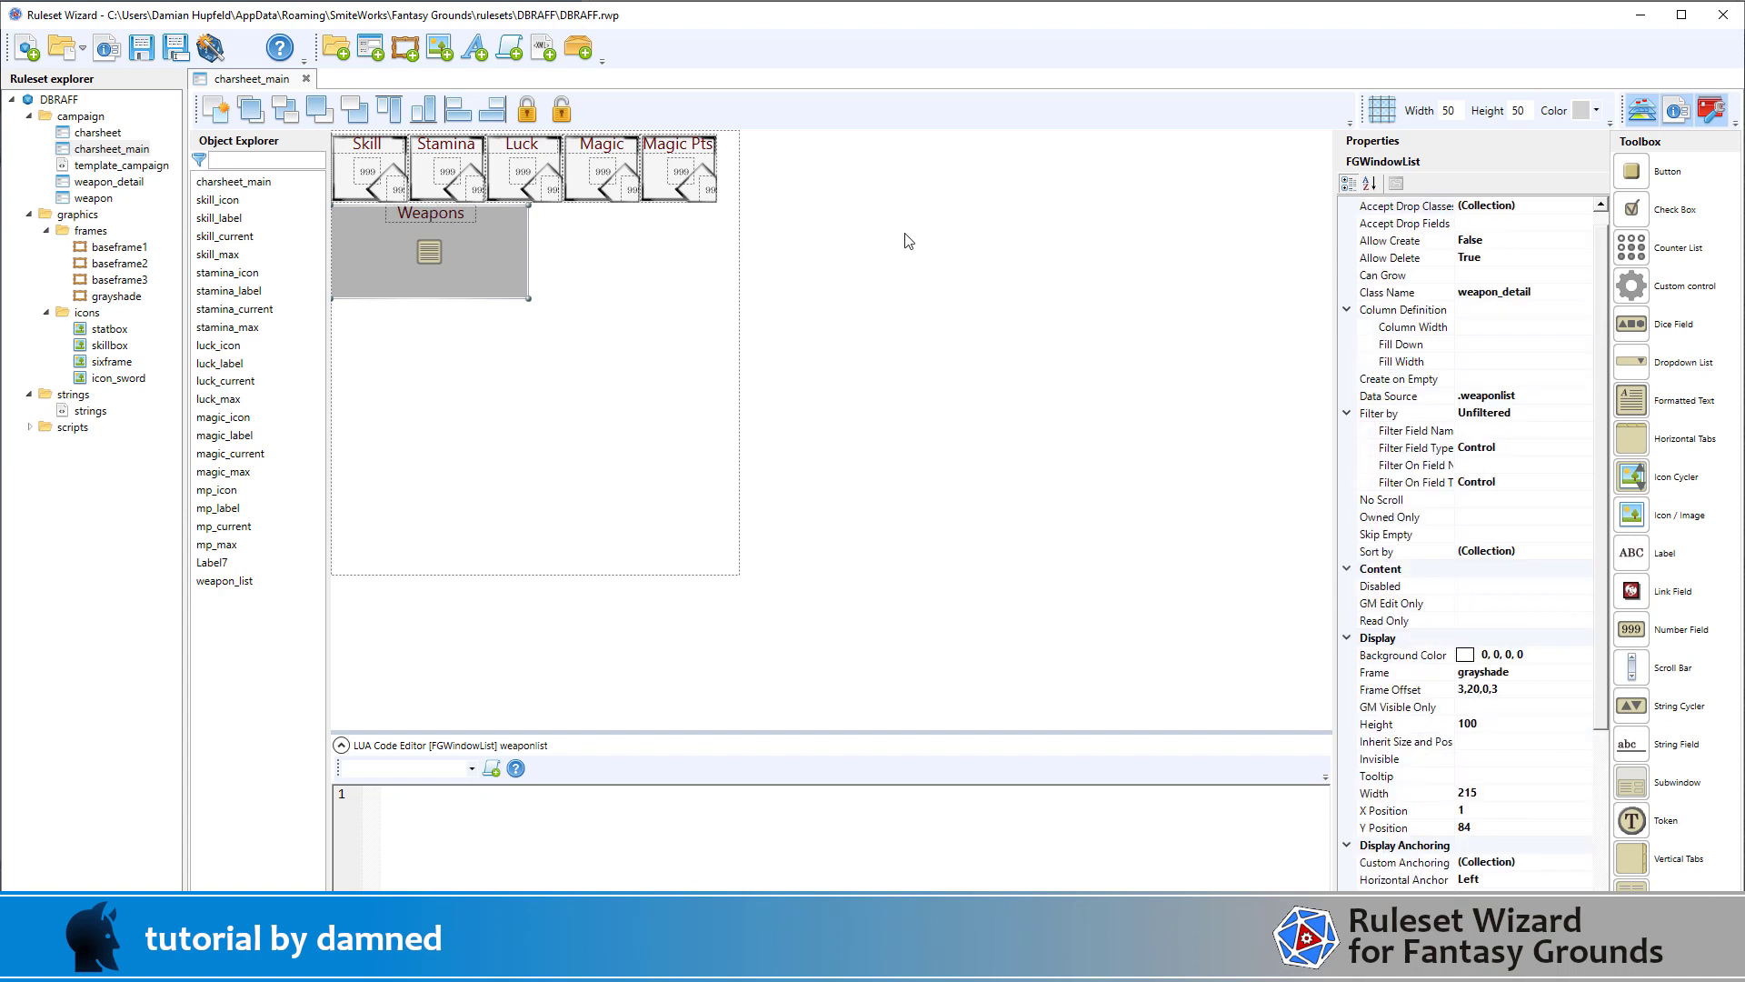
left_click(225, 581)
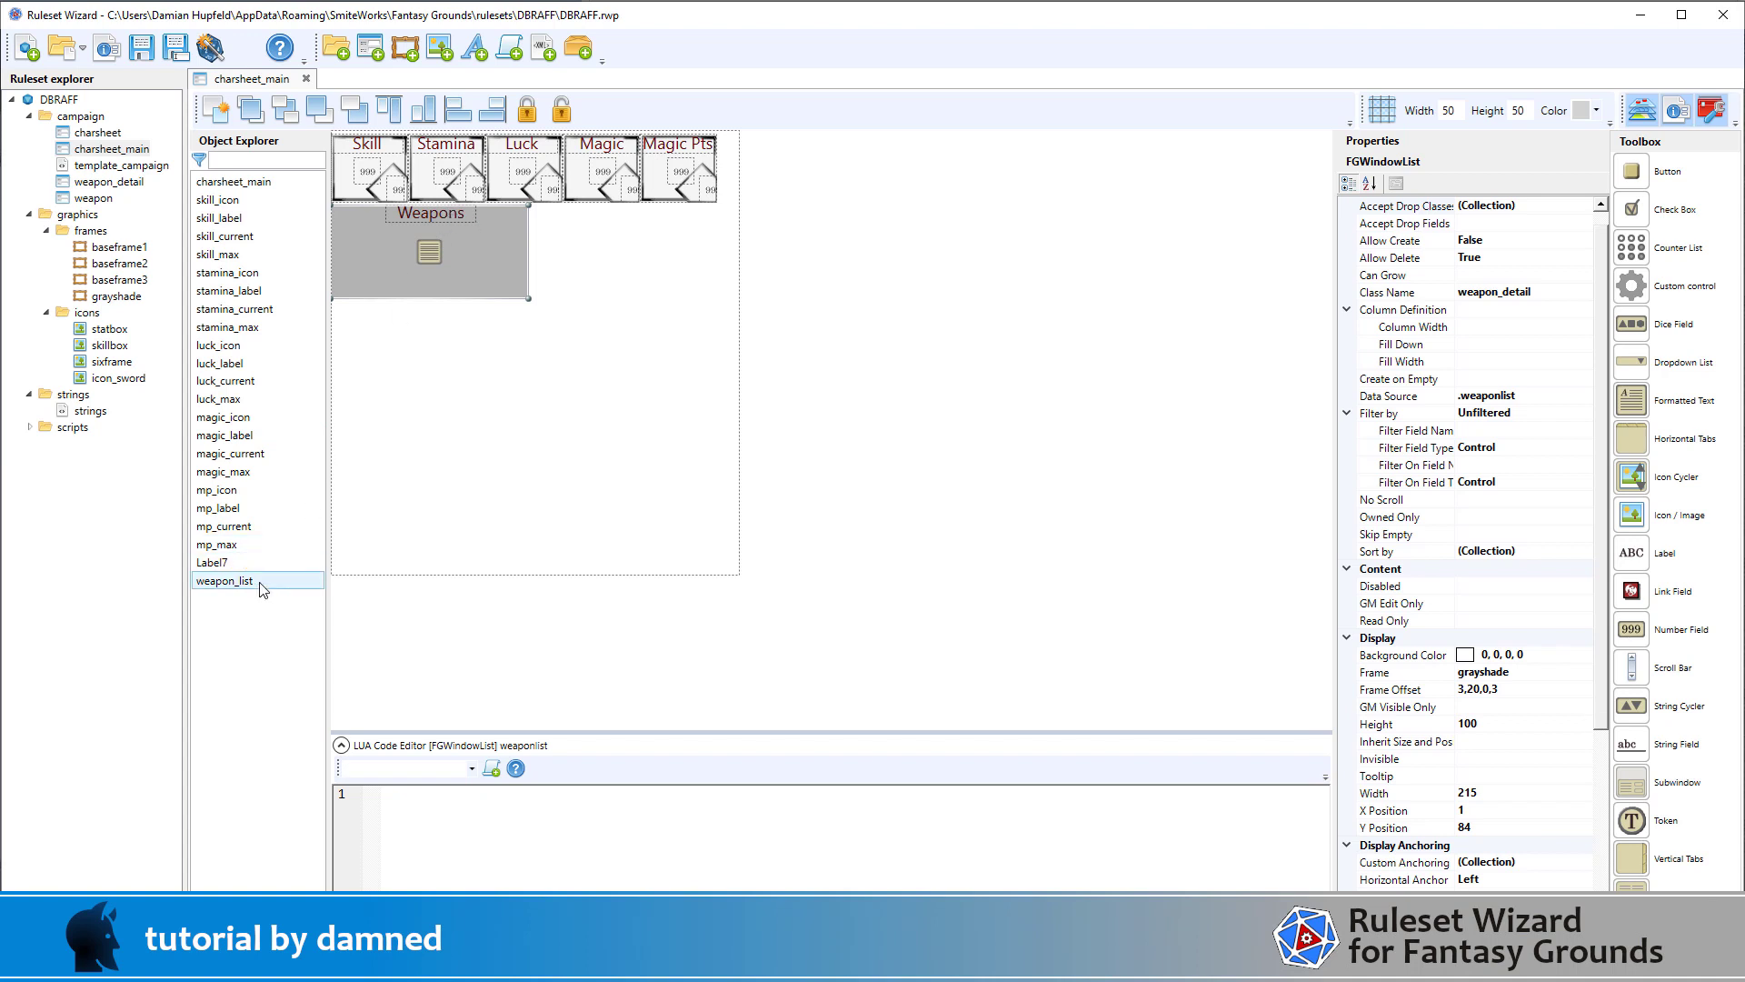
left_click(225, 567)
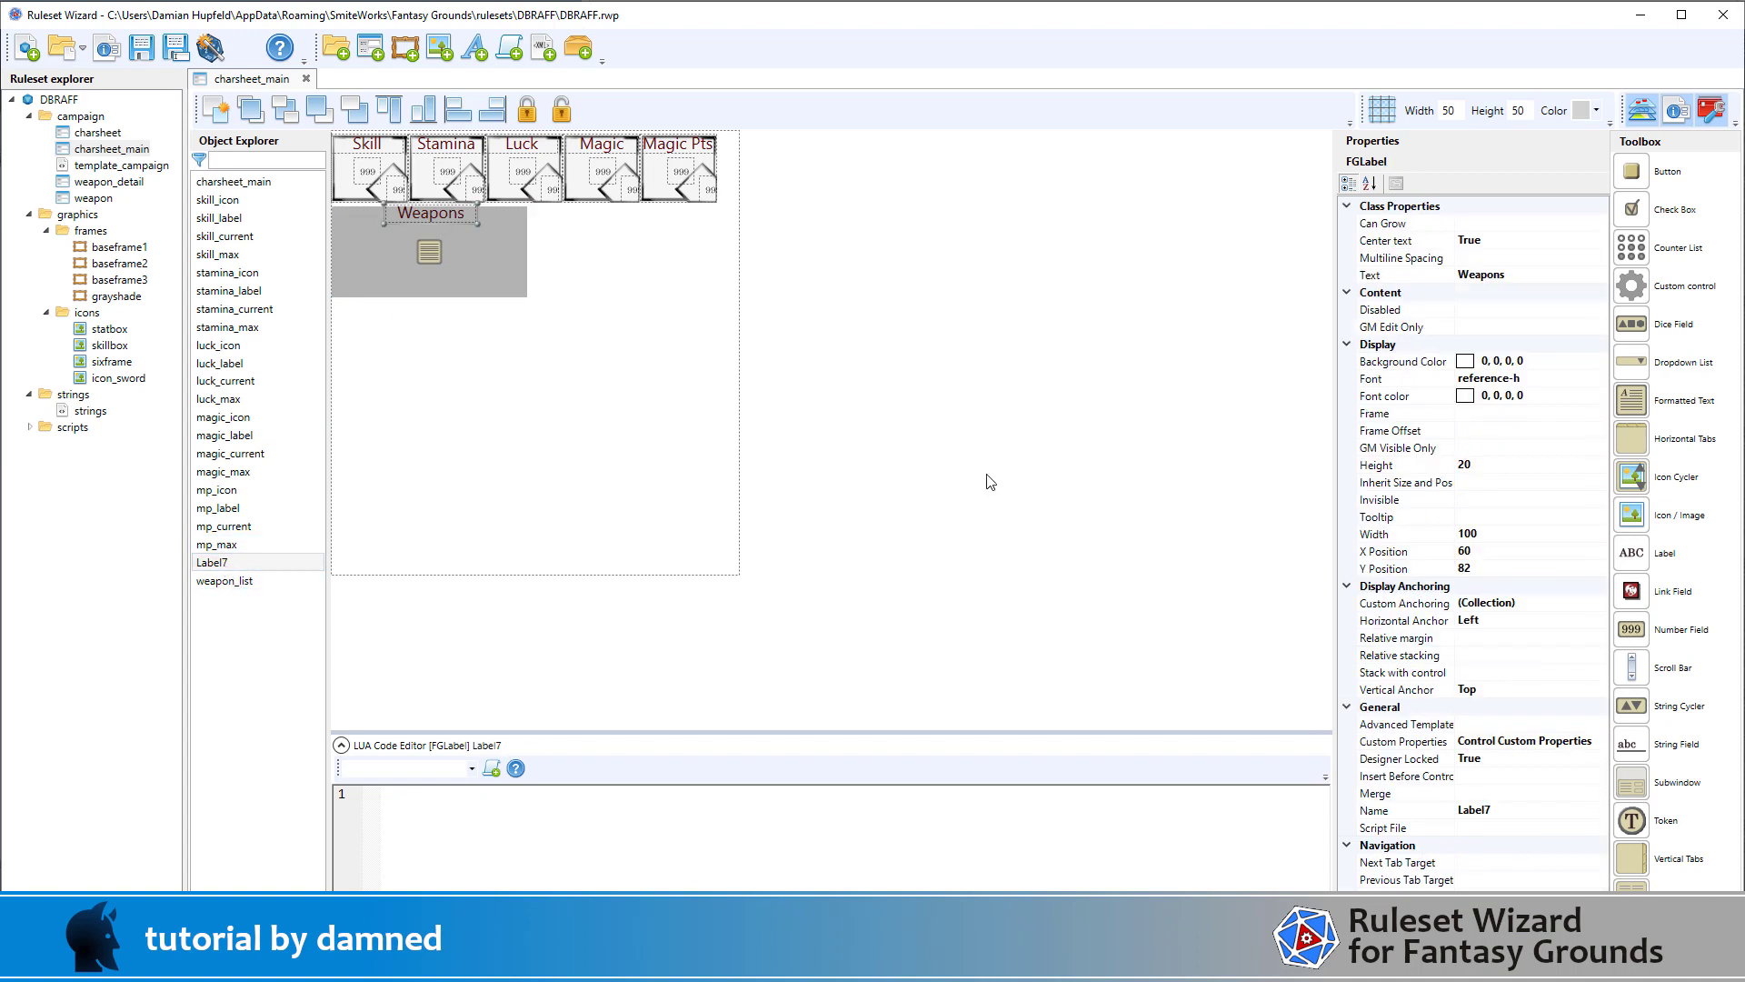
left_click(1524, 809)
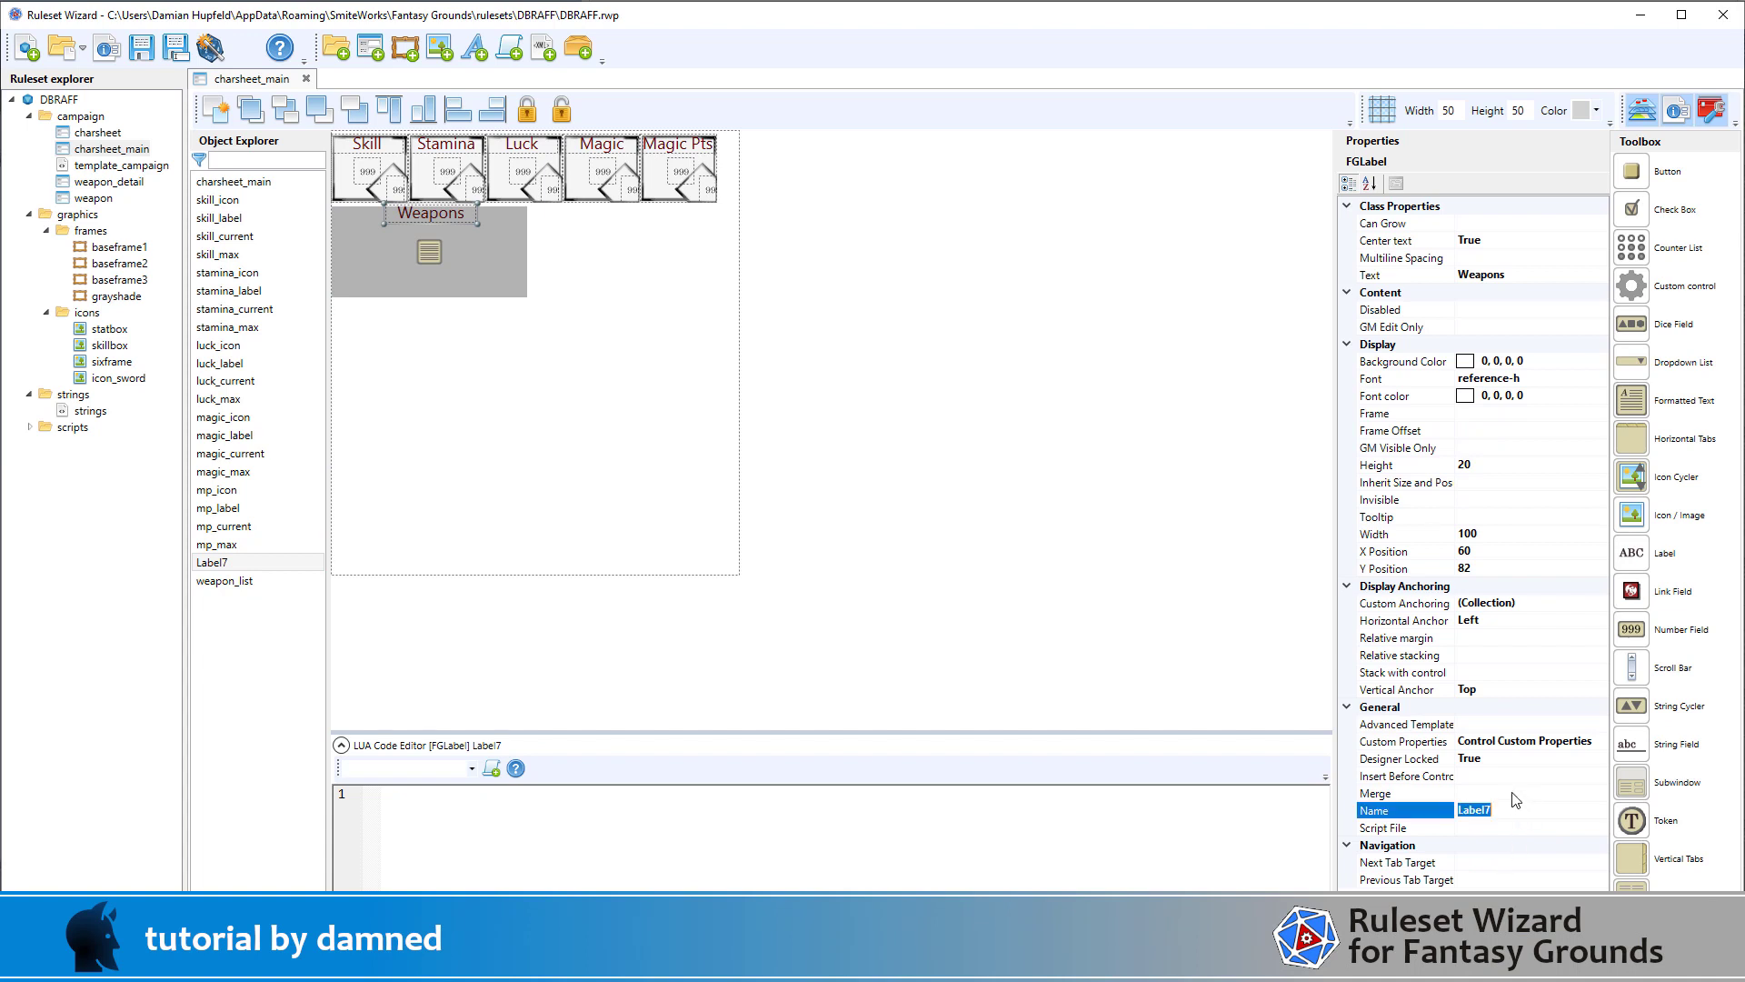
type("weapon_li")
key("BackSpace")
left_click(864, 248)
Send weapon_list one level back in the stacking order so it sits behind weapon_label
left_click(238, 580)
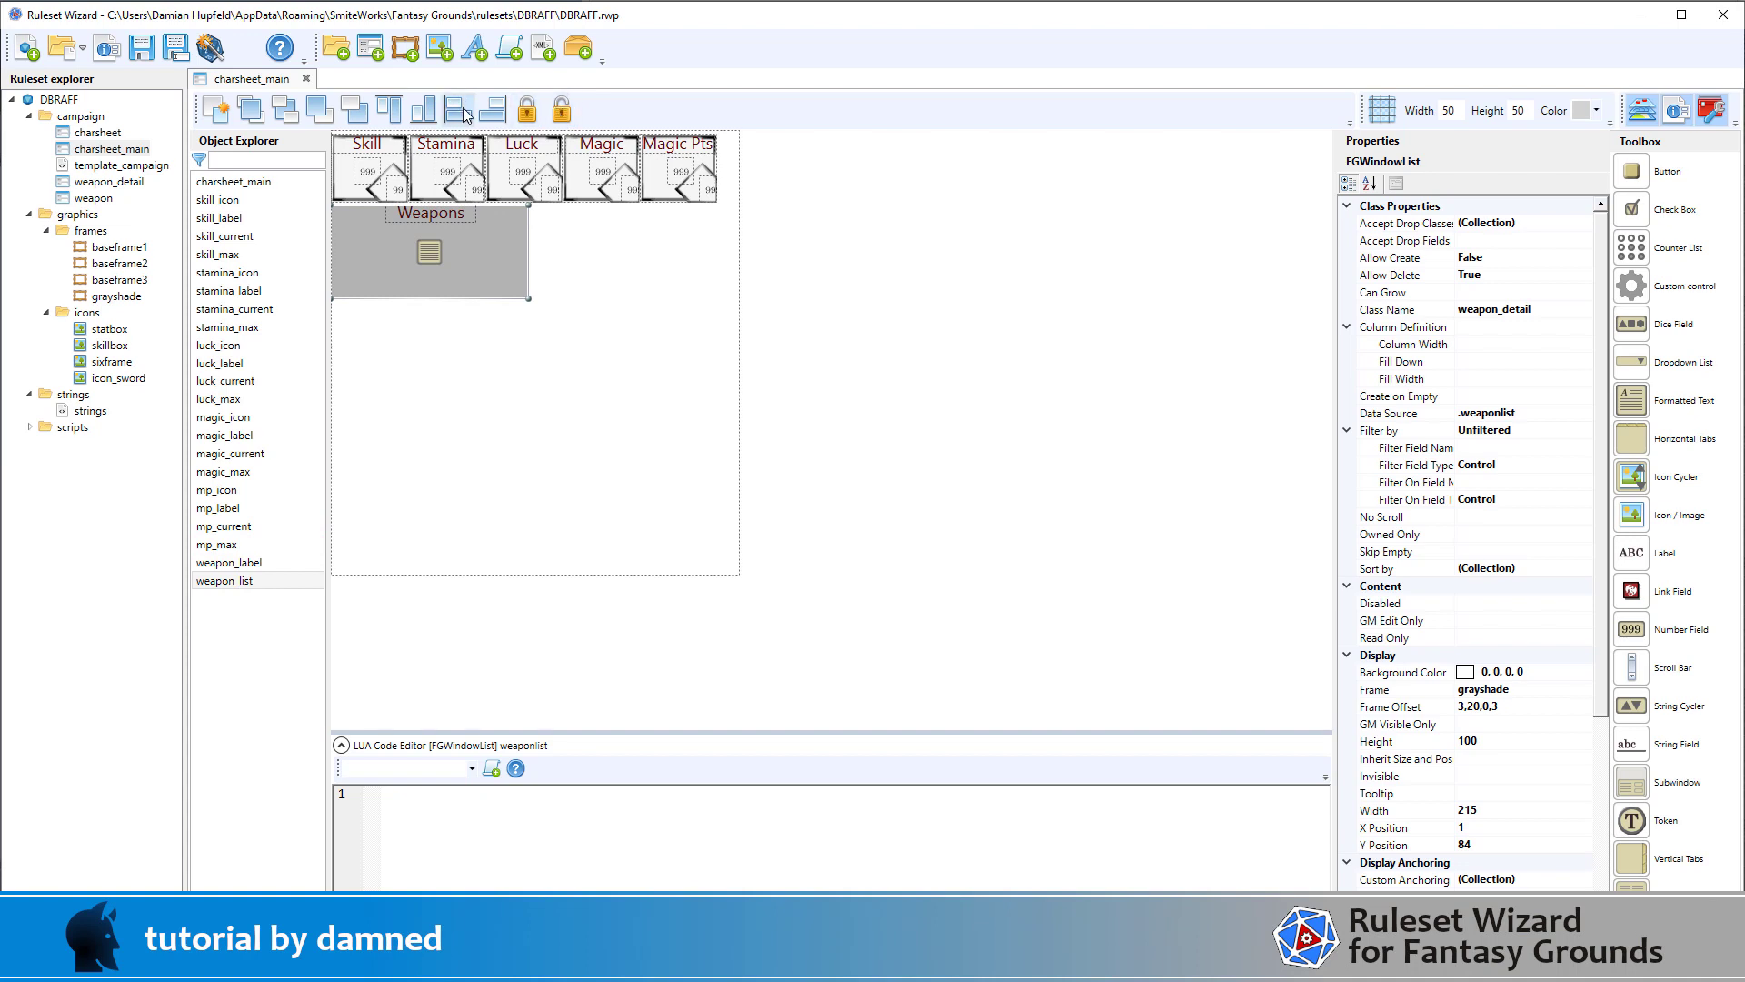
left_click(360, 114)
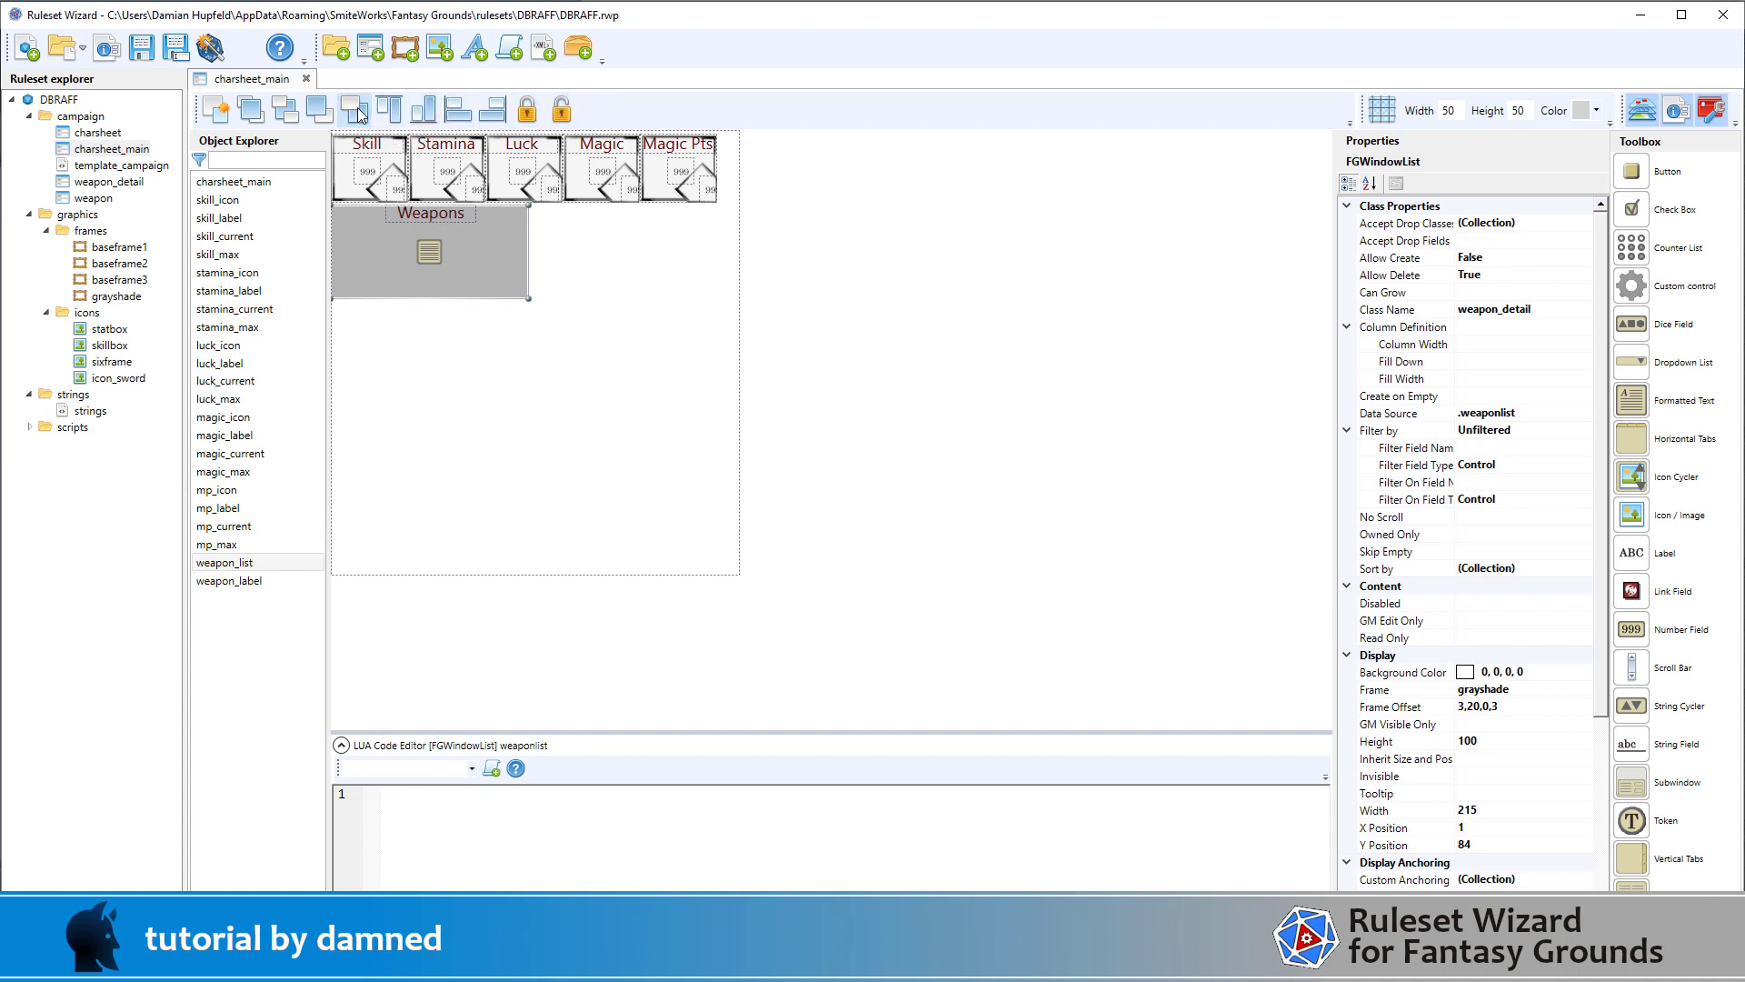
left_click(464, 216)
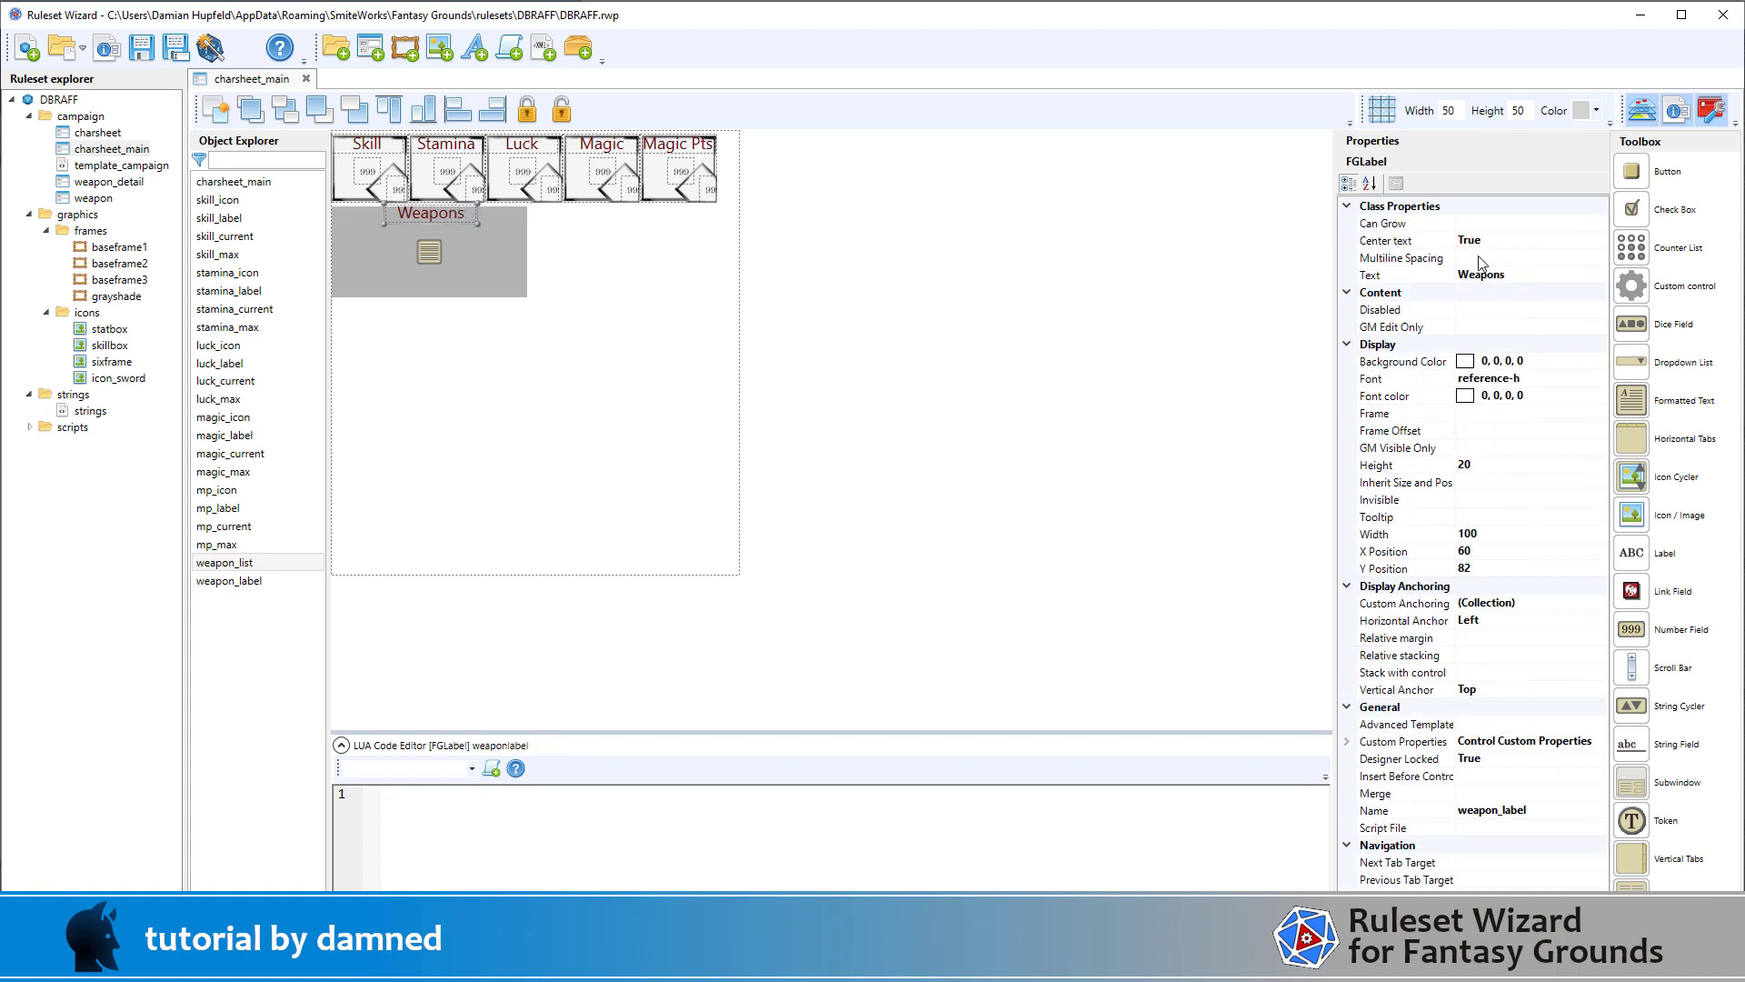
left_click(859, 263)
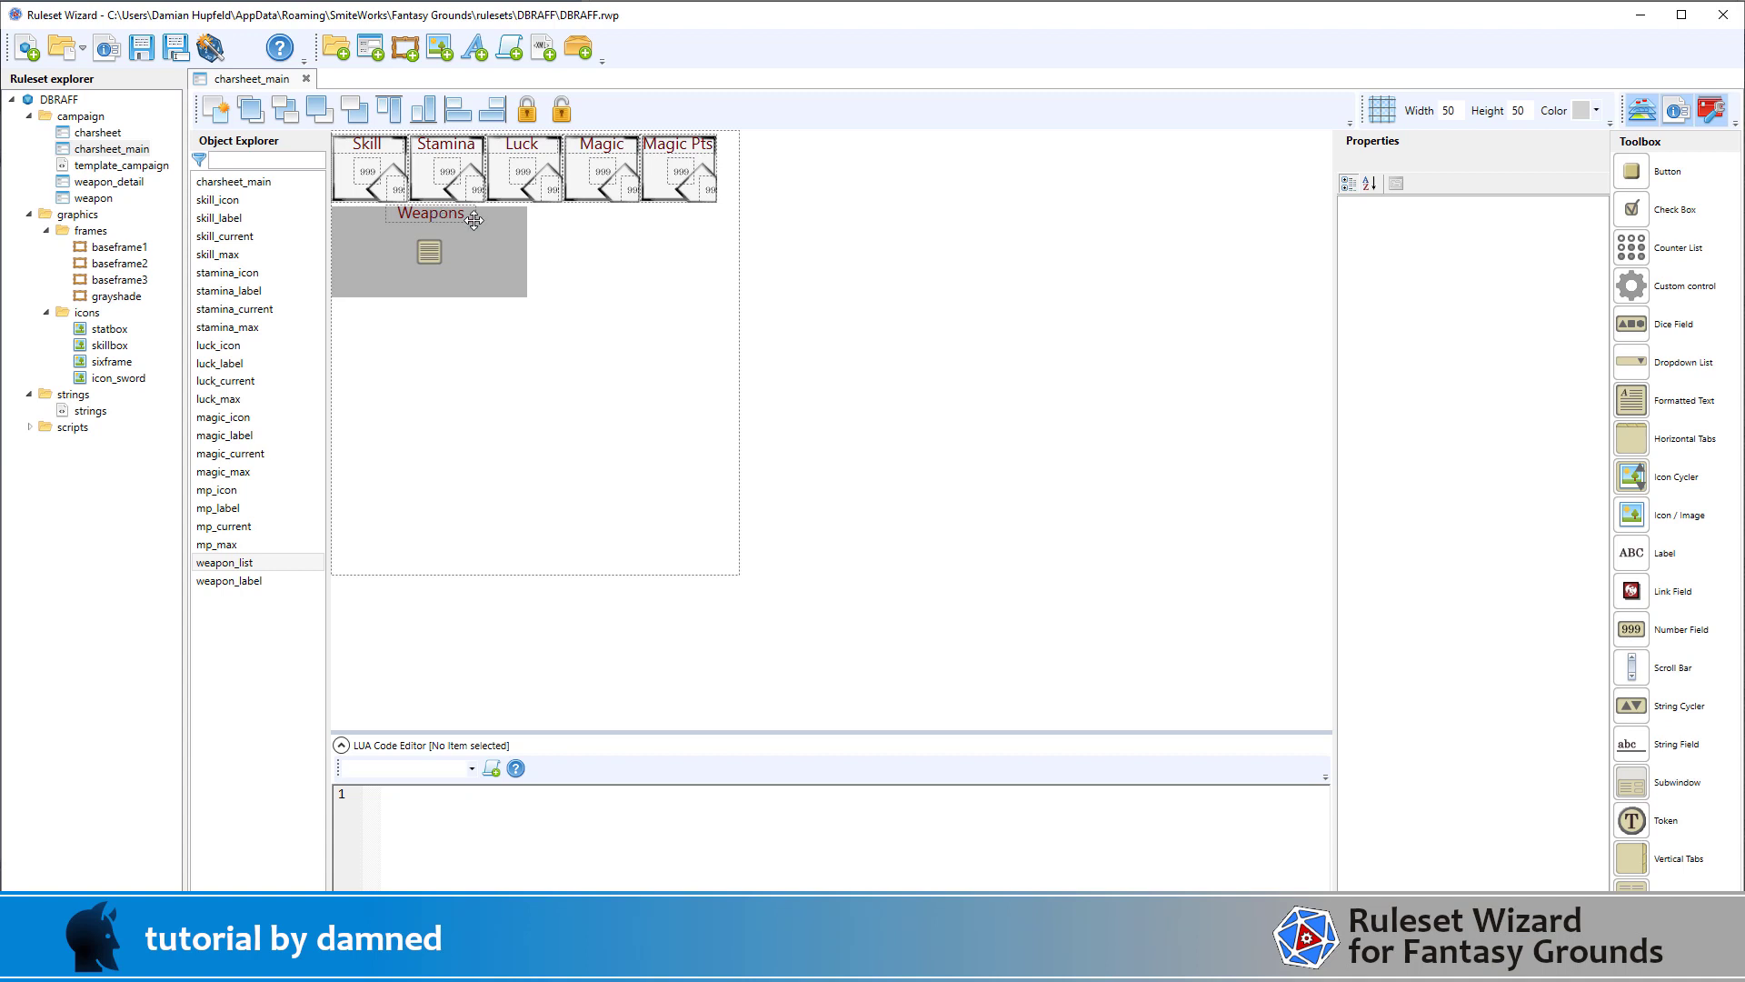
Open the weapon window and review the properties of the window, its link field and its name field
left_click(93, 200)
double_click(92, 202)
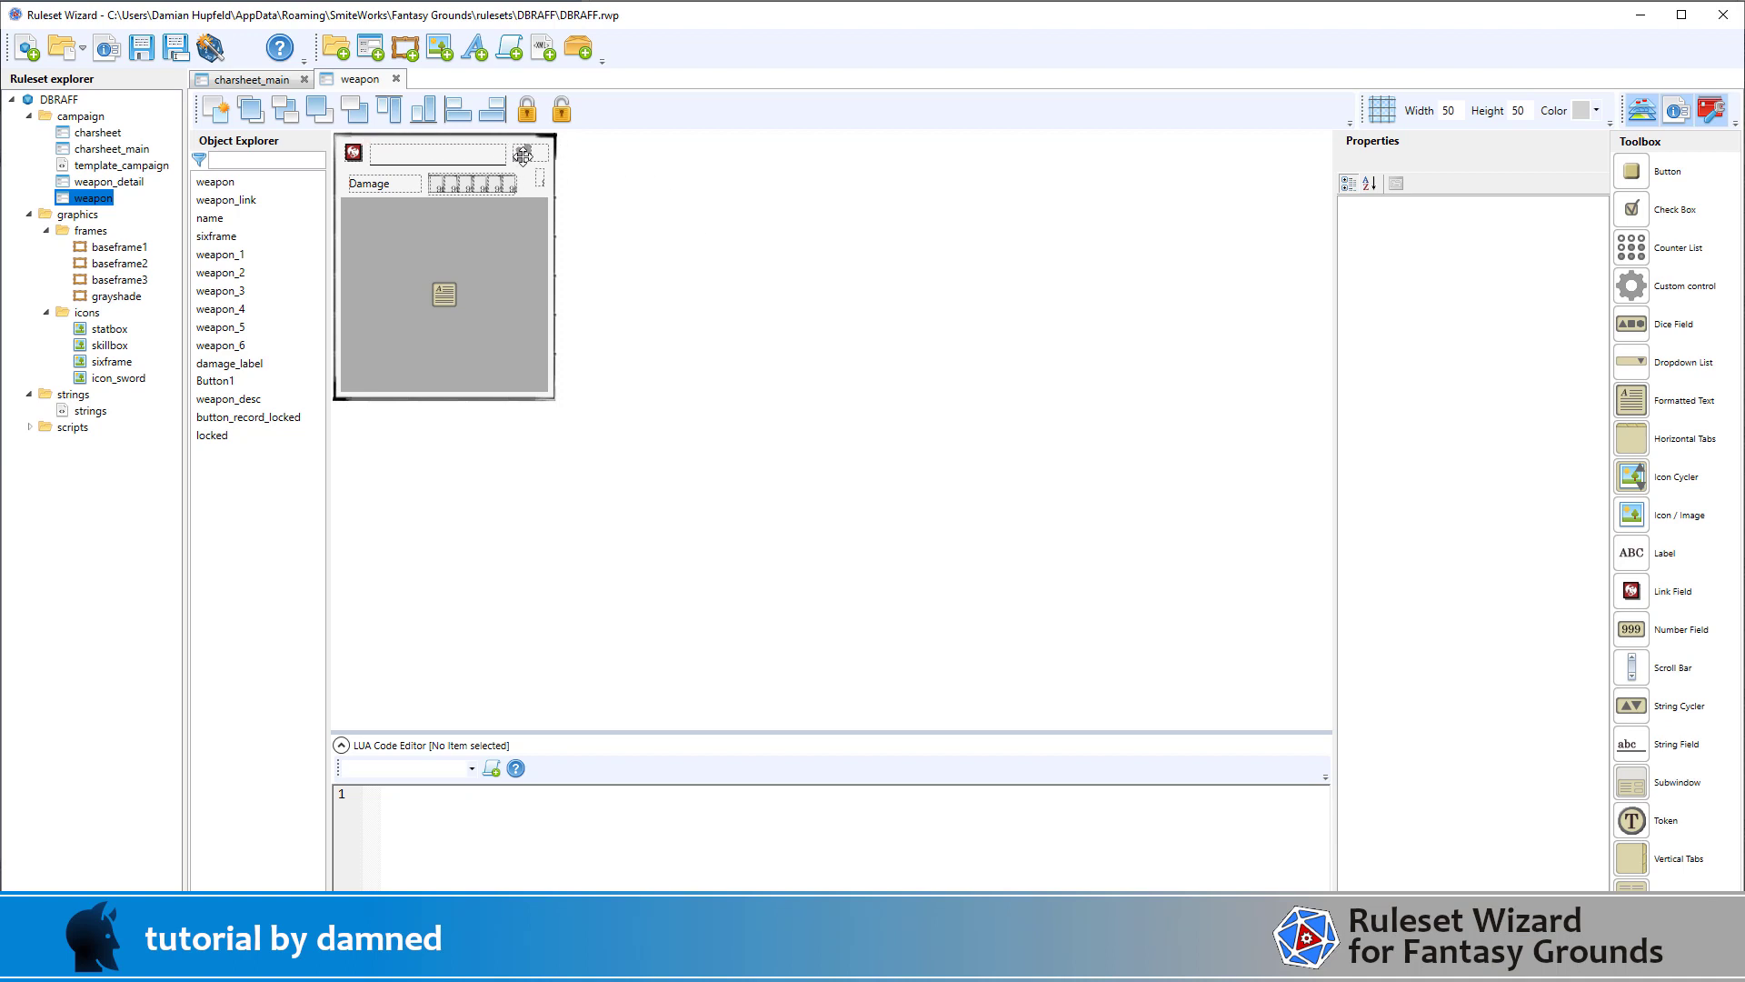
left_click(355, 145)
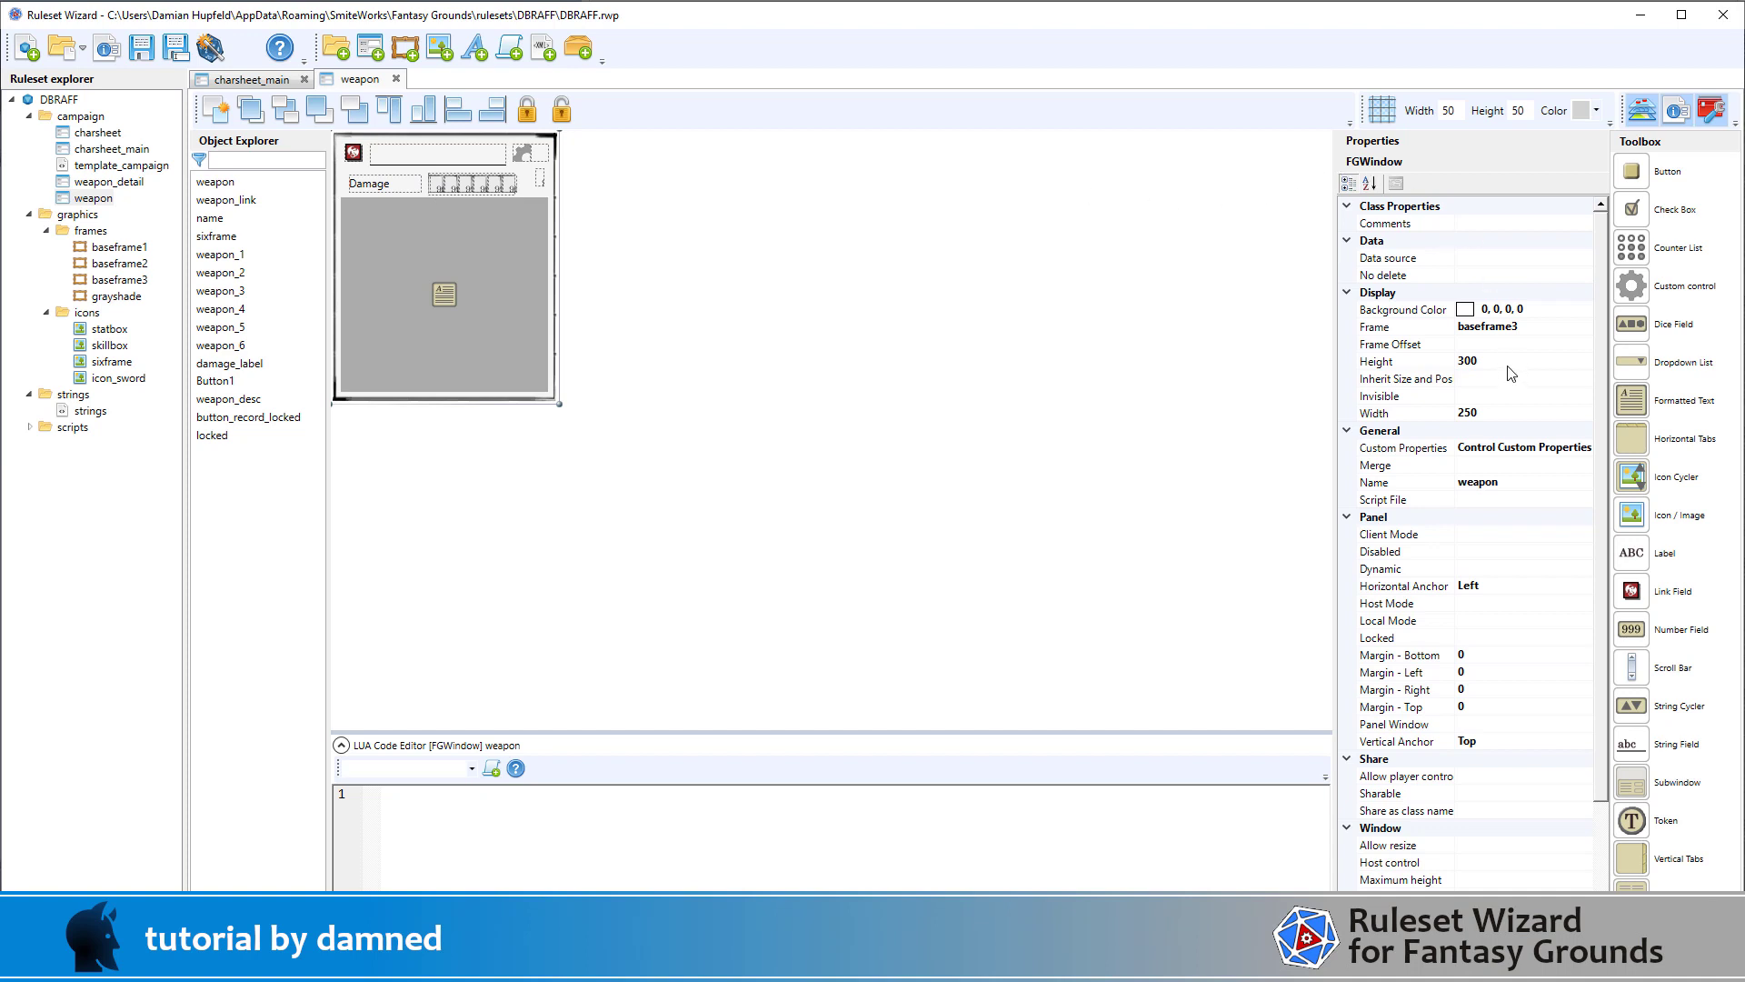
left_click(355, 152)
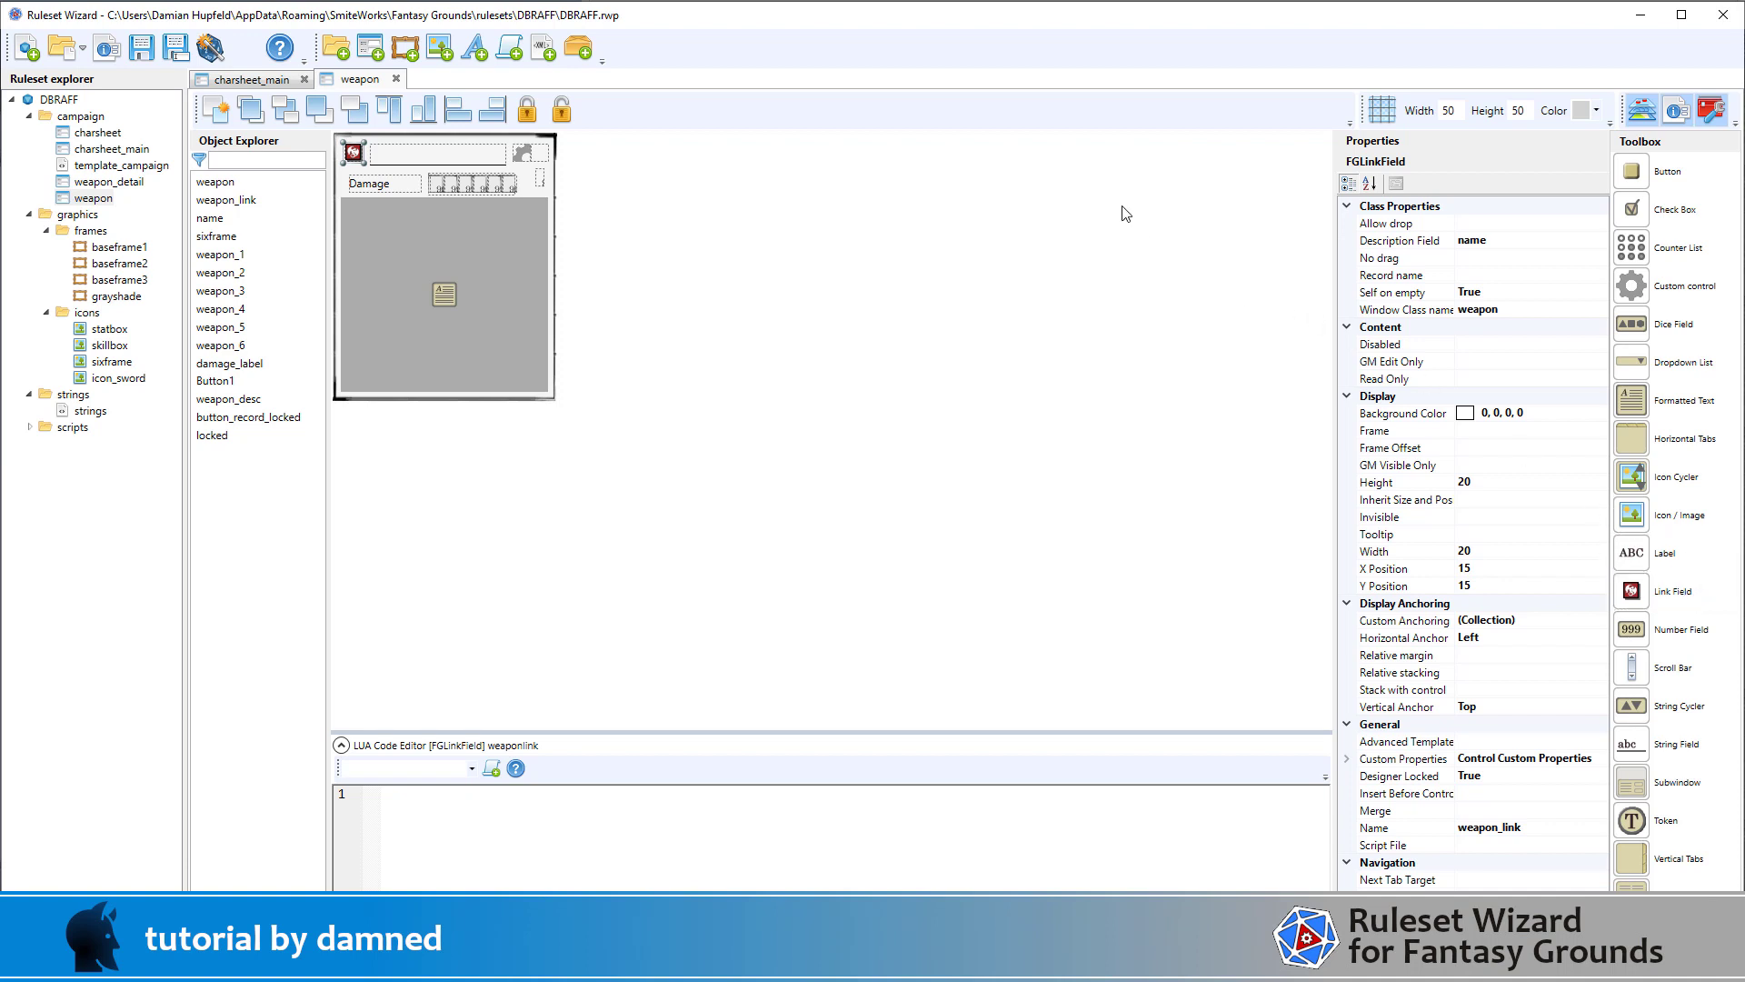
left_click(483, 156)
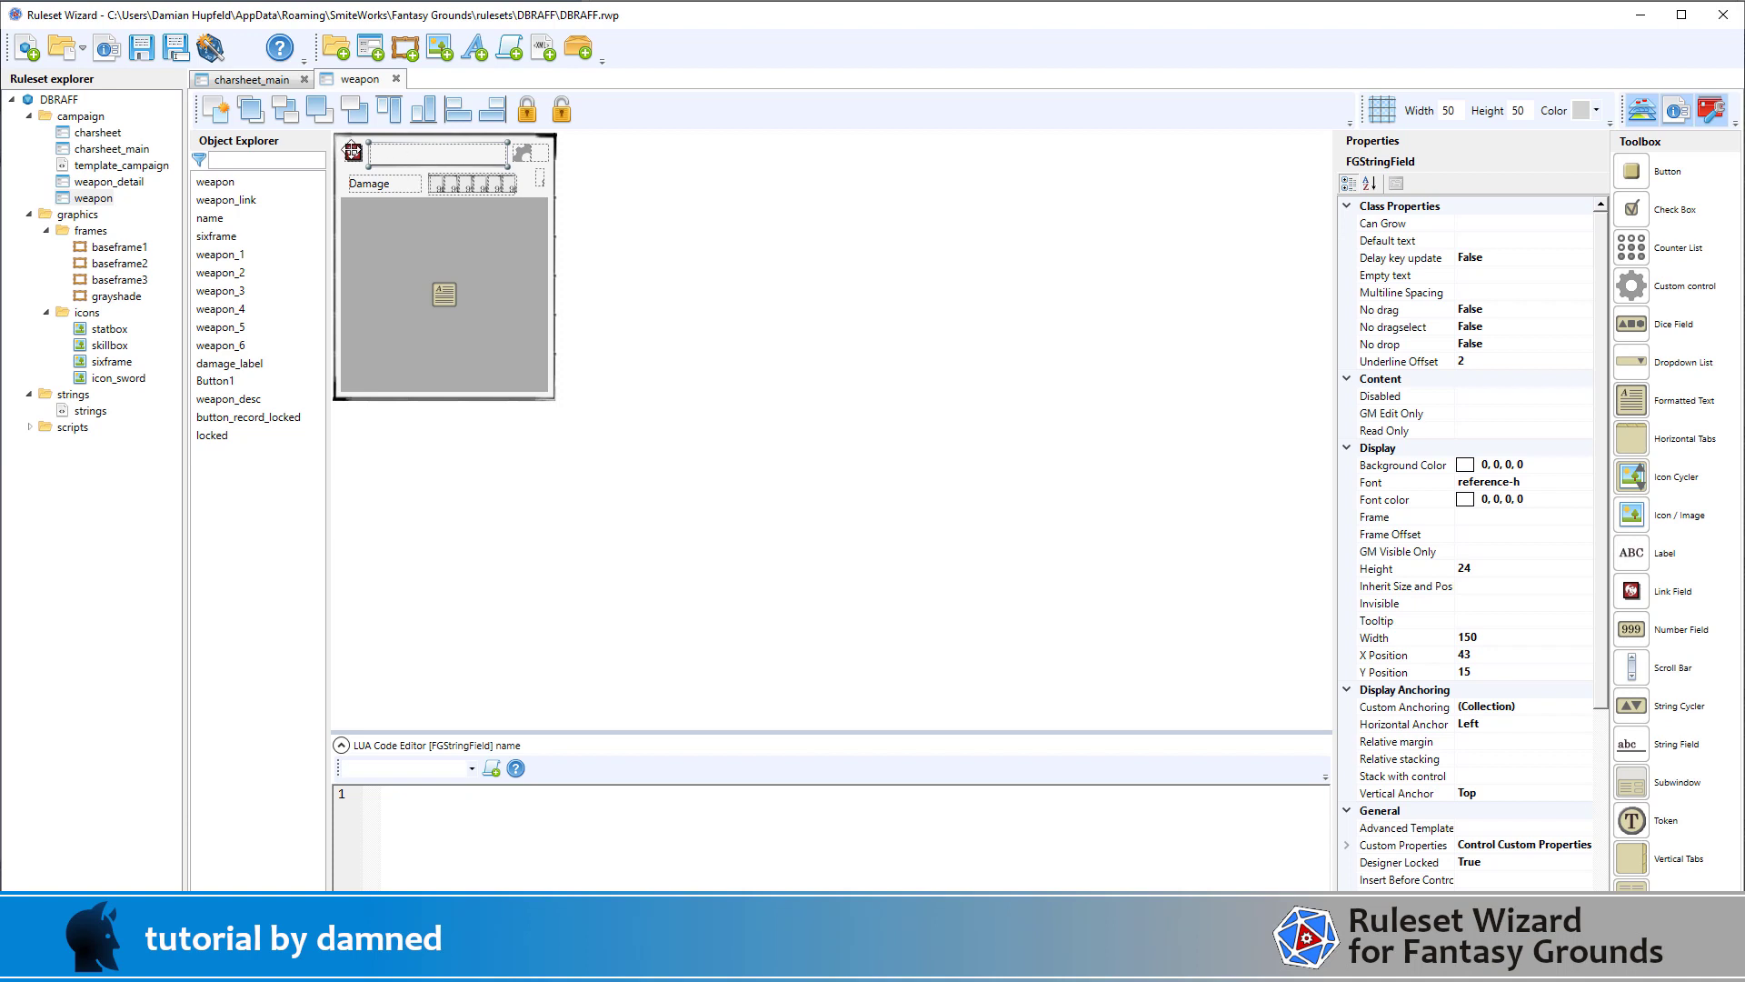
left_click(354, 152)
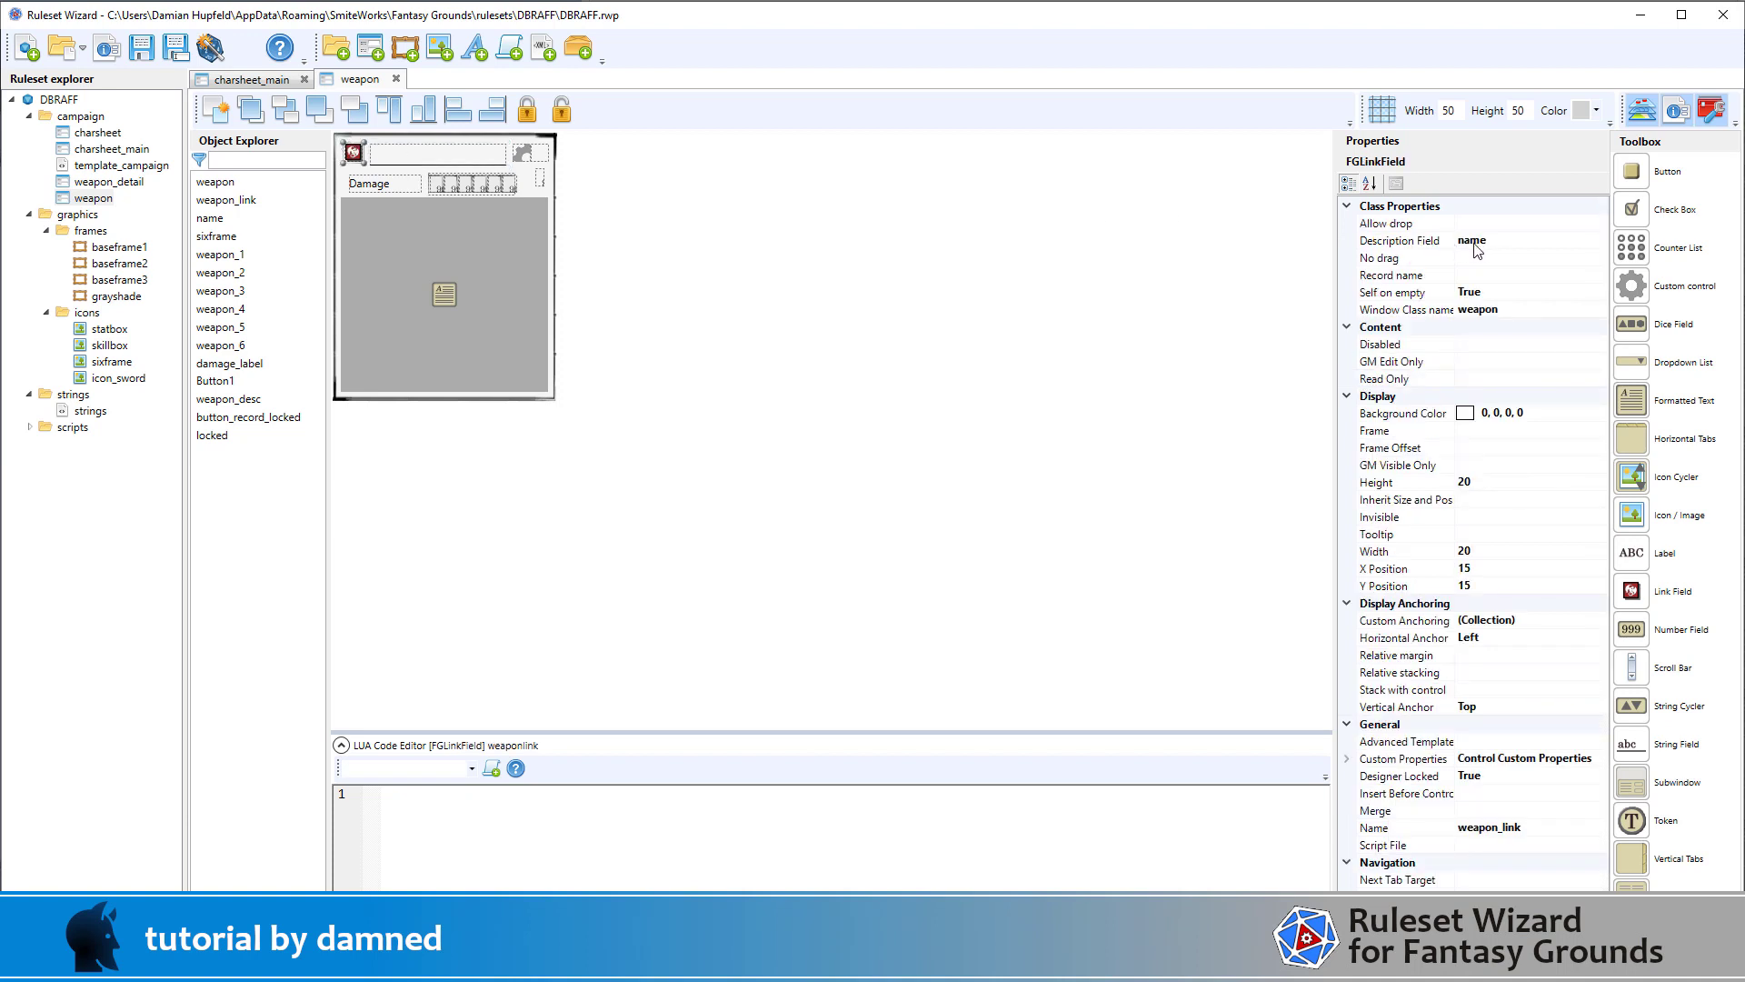
Examine the button_record_locked control's Lua script in an enlarged code editor and the close button's advanced template
left_click(522, 155)
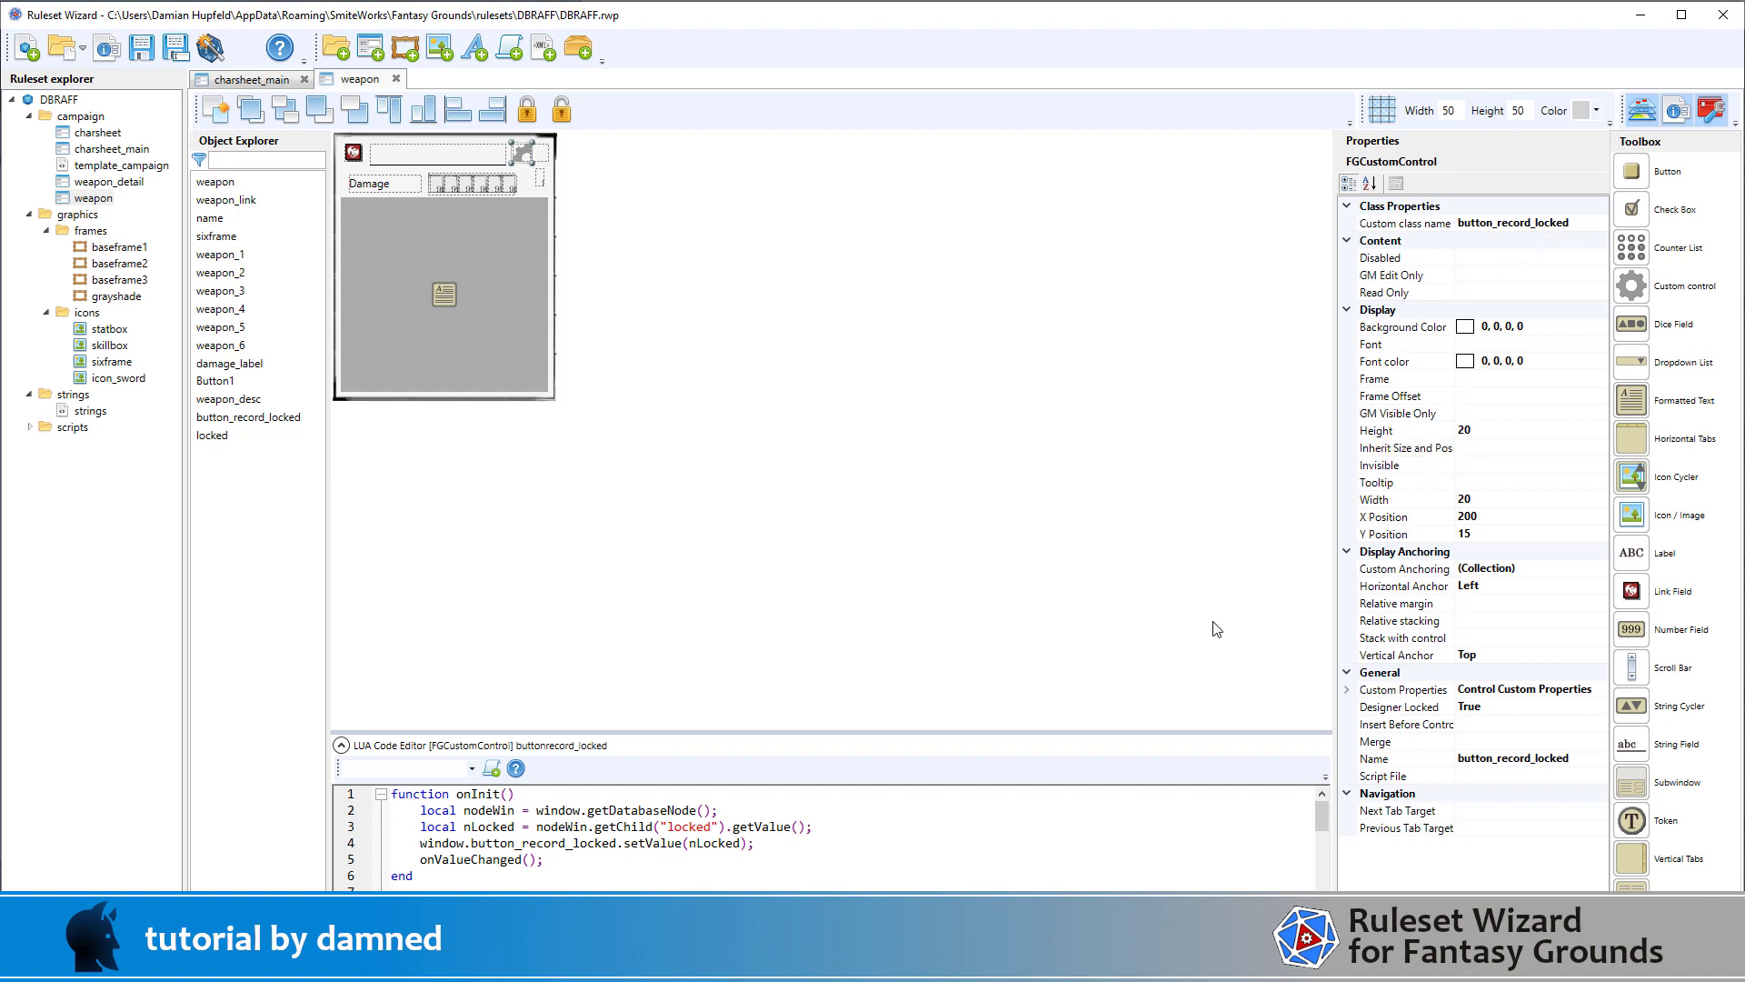
left_click_drag(1072, 731, 1108, 499)
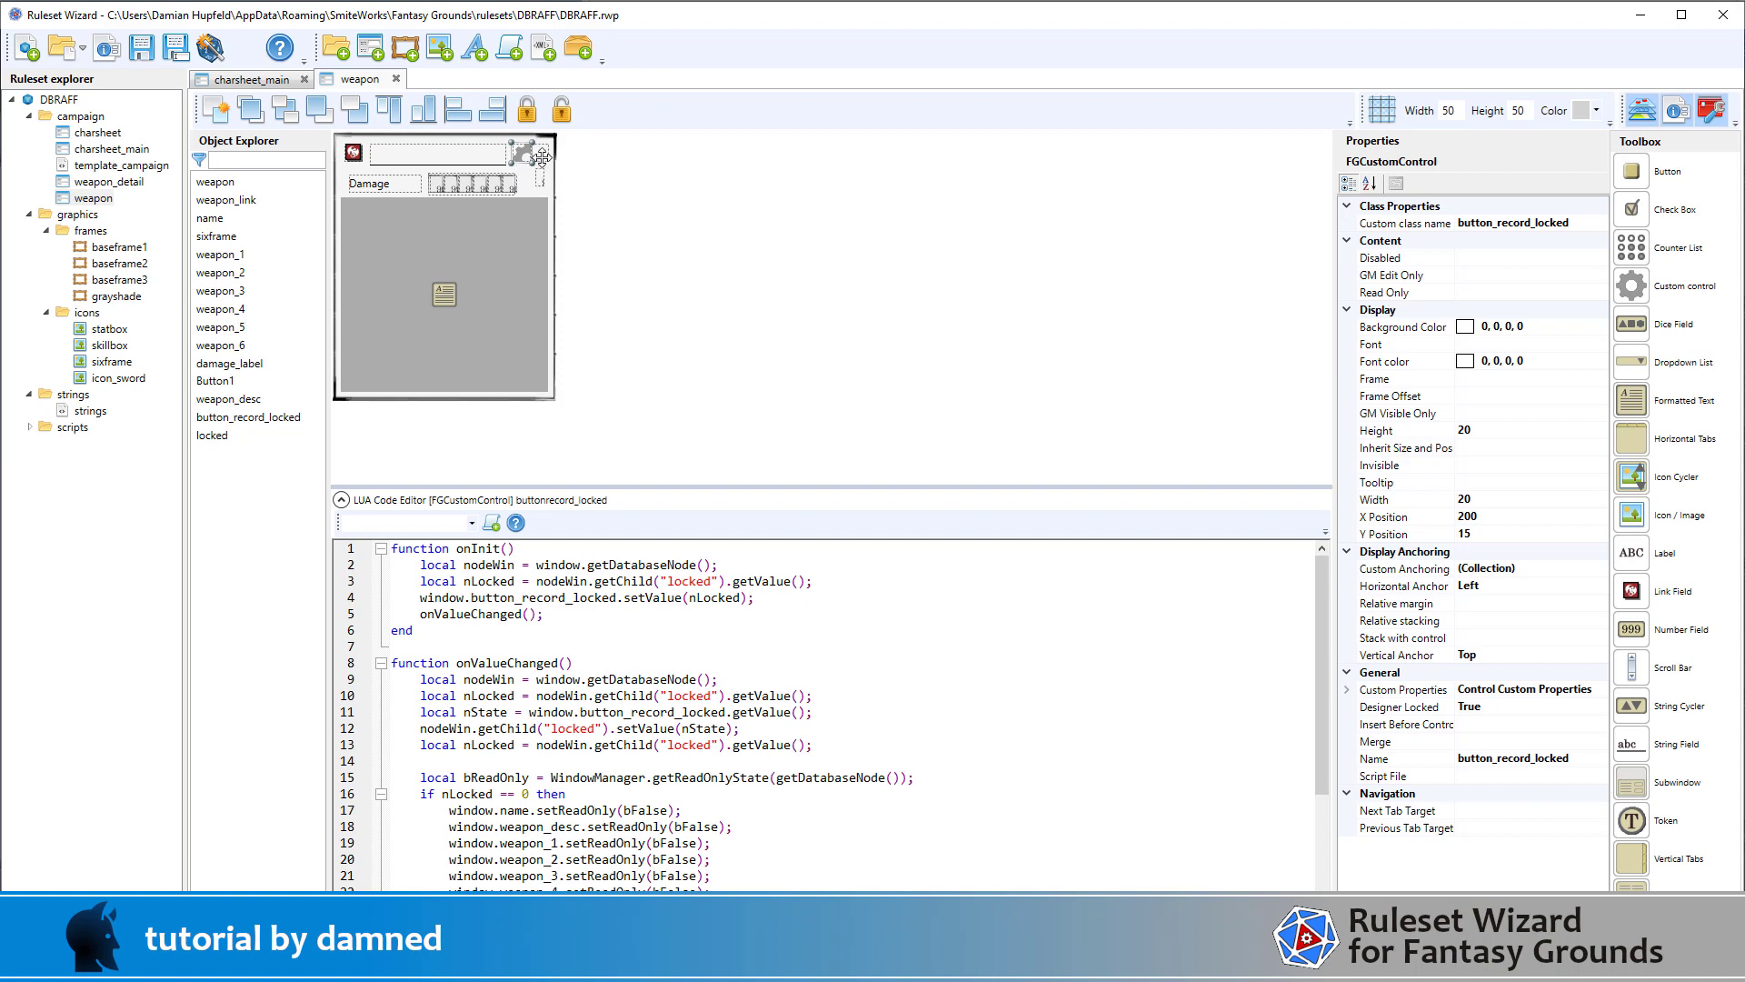
left_click(543, 158)
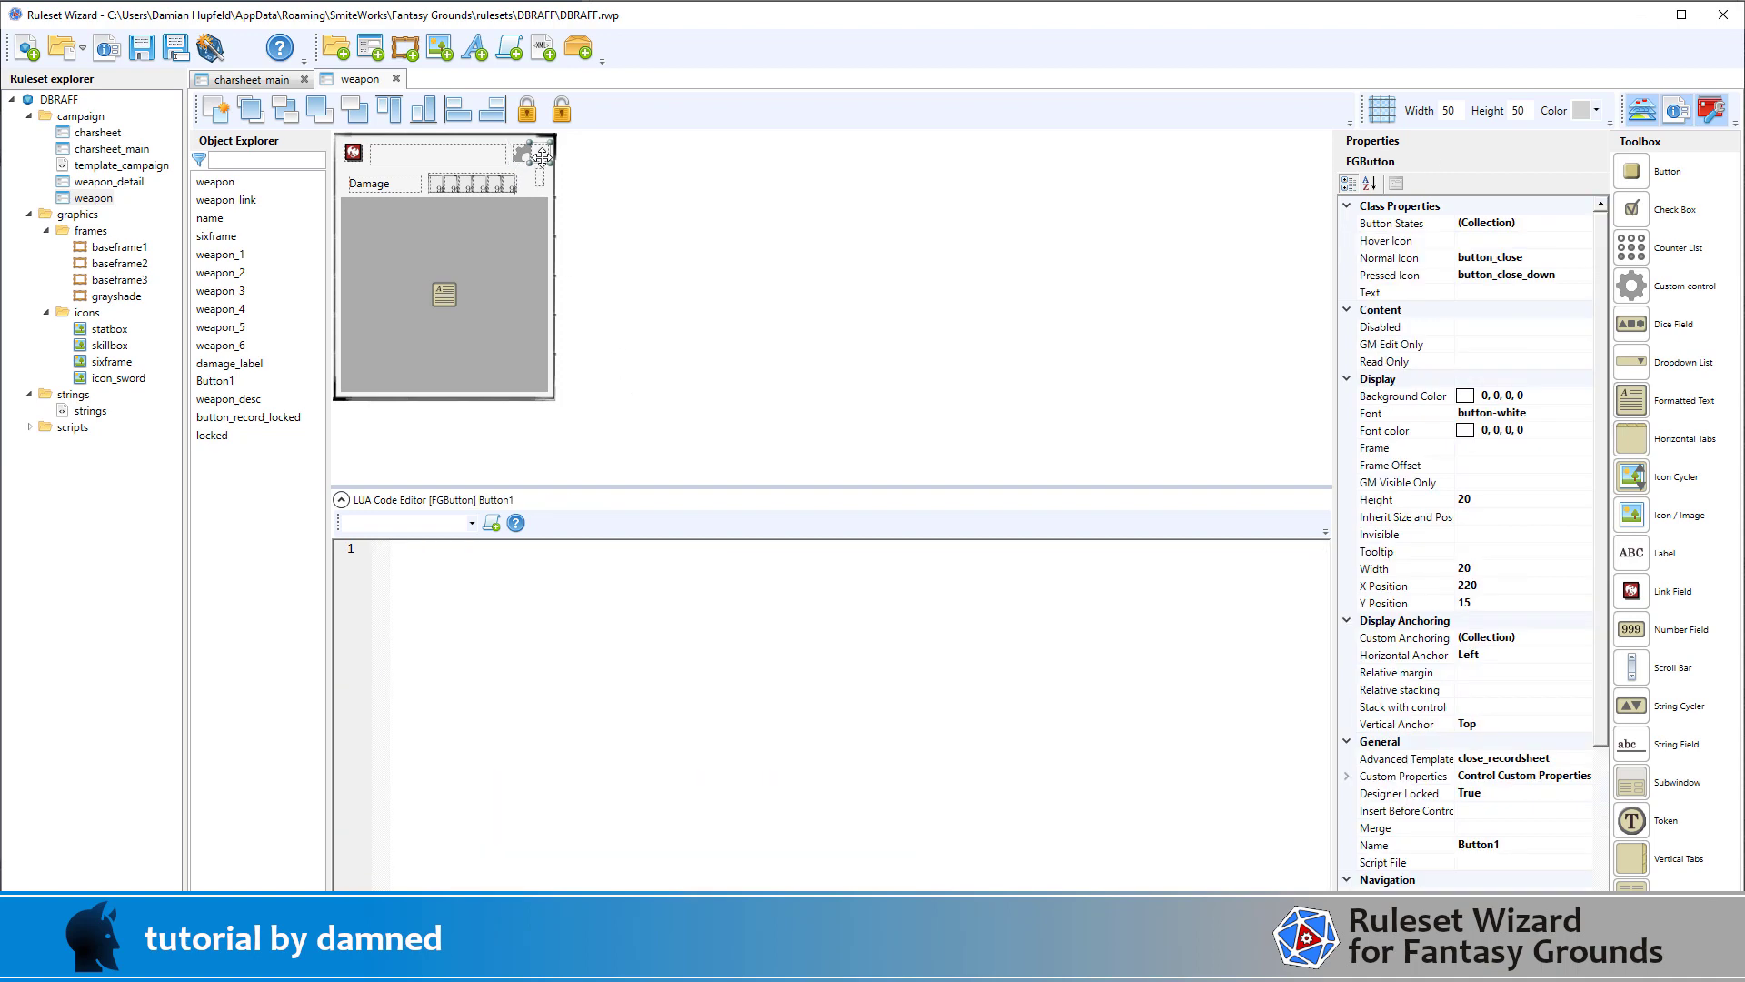
left_click(1437, 762)
left_click(747, 271)
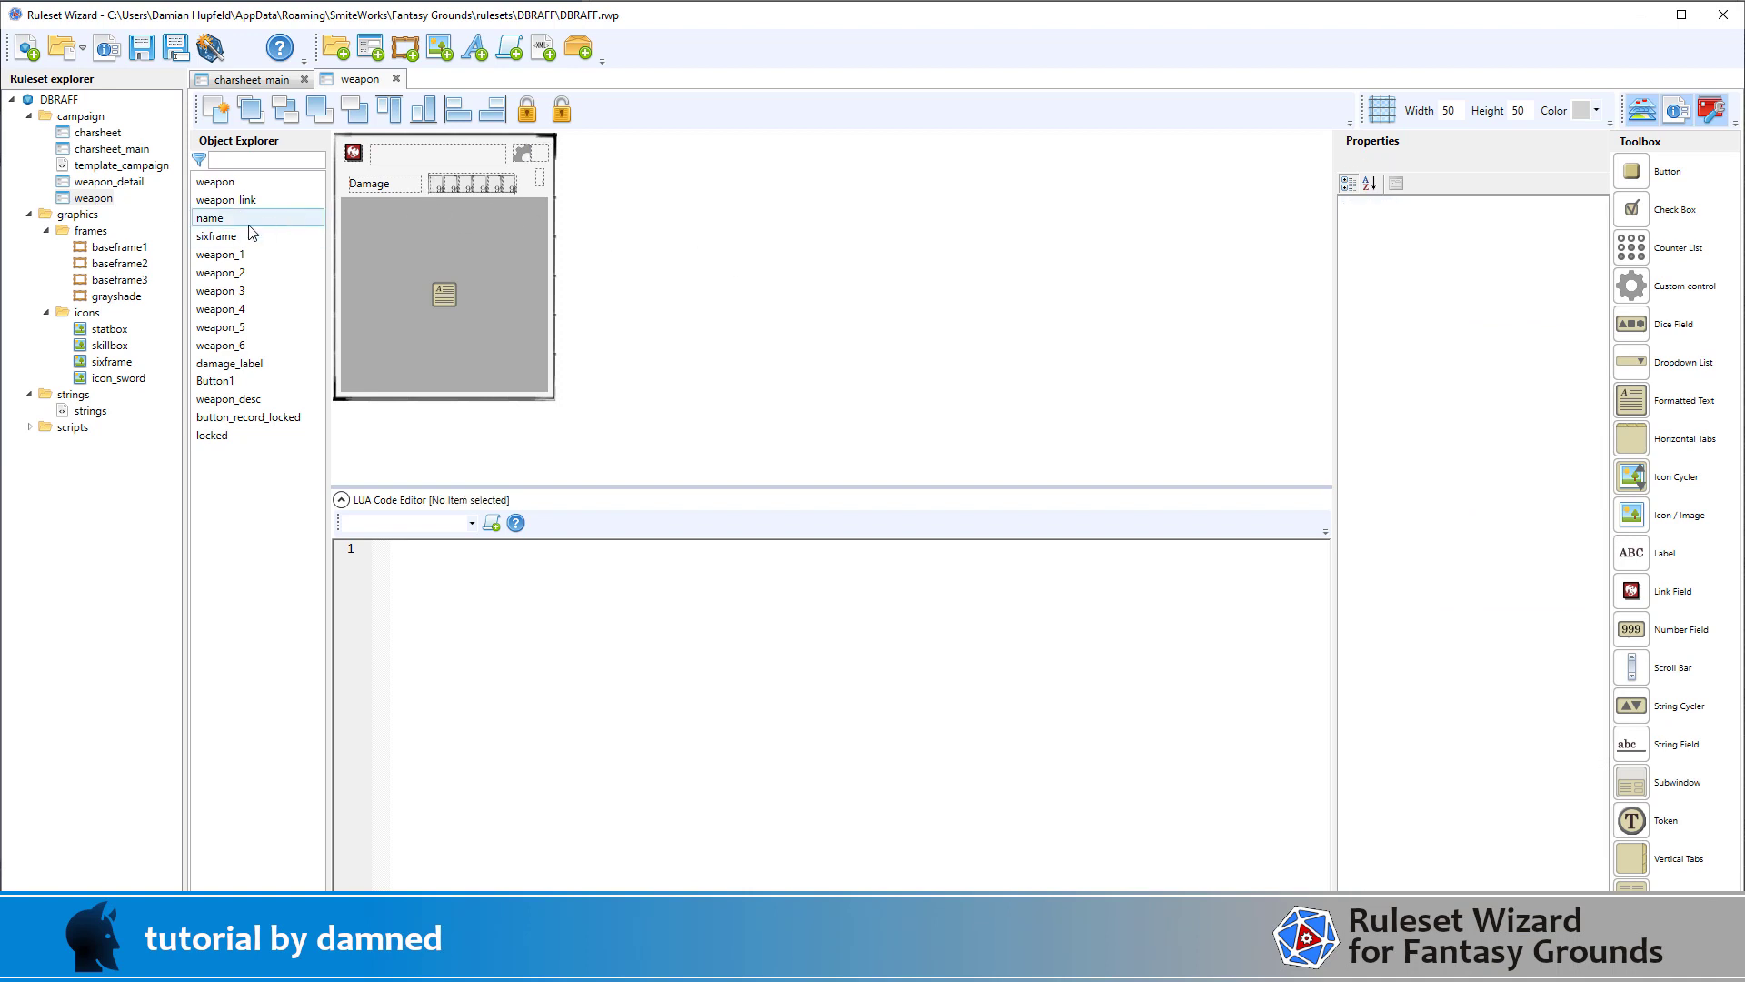
View the sixframe icon and review the properties of the weapon_1 number field in the weapon window
double_click(127, 363)
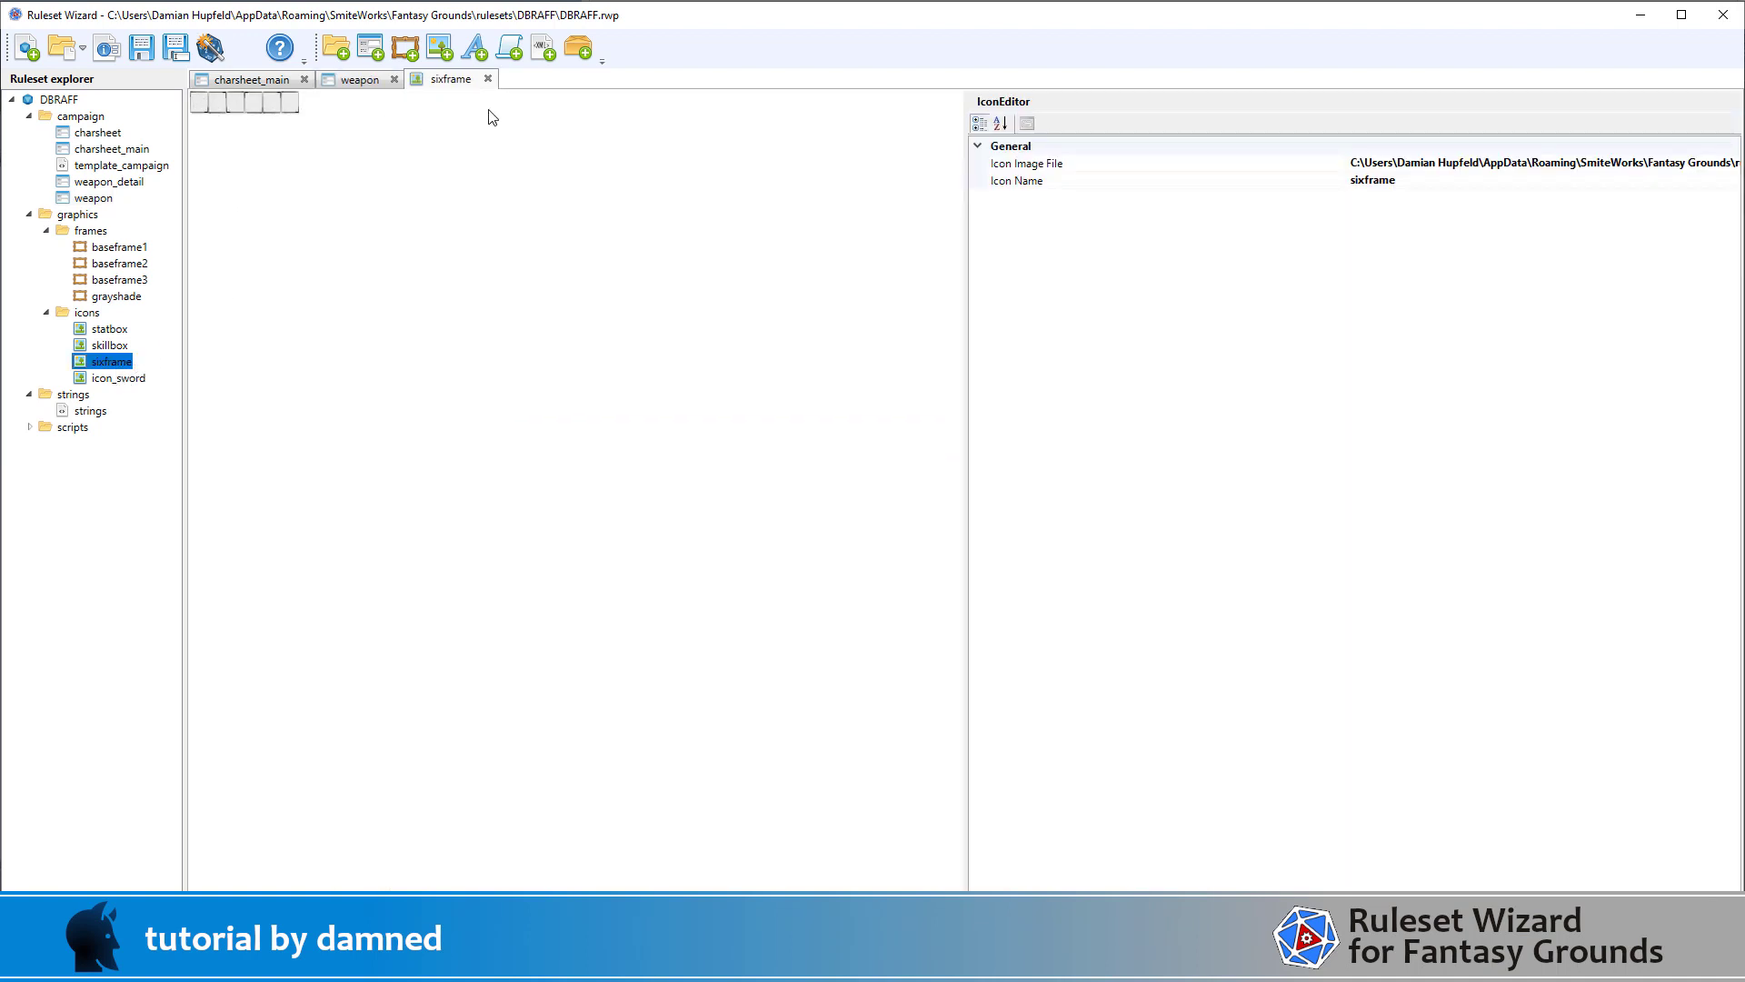
left_click(488, 79)
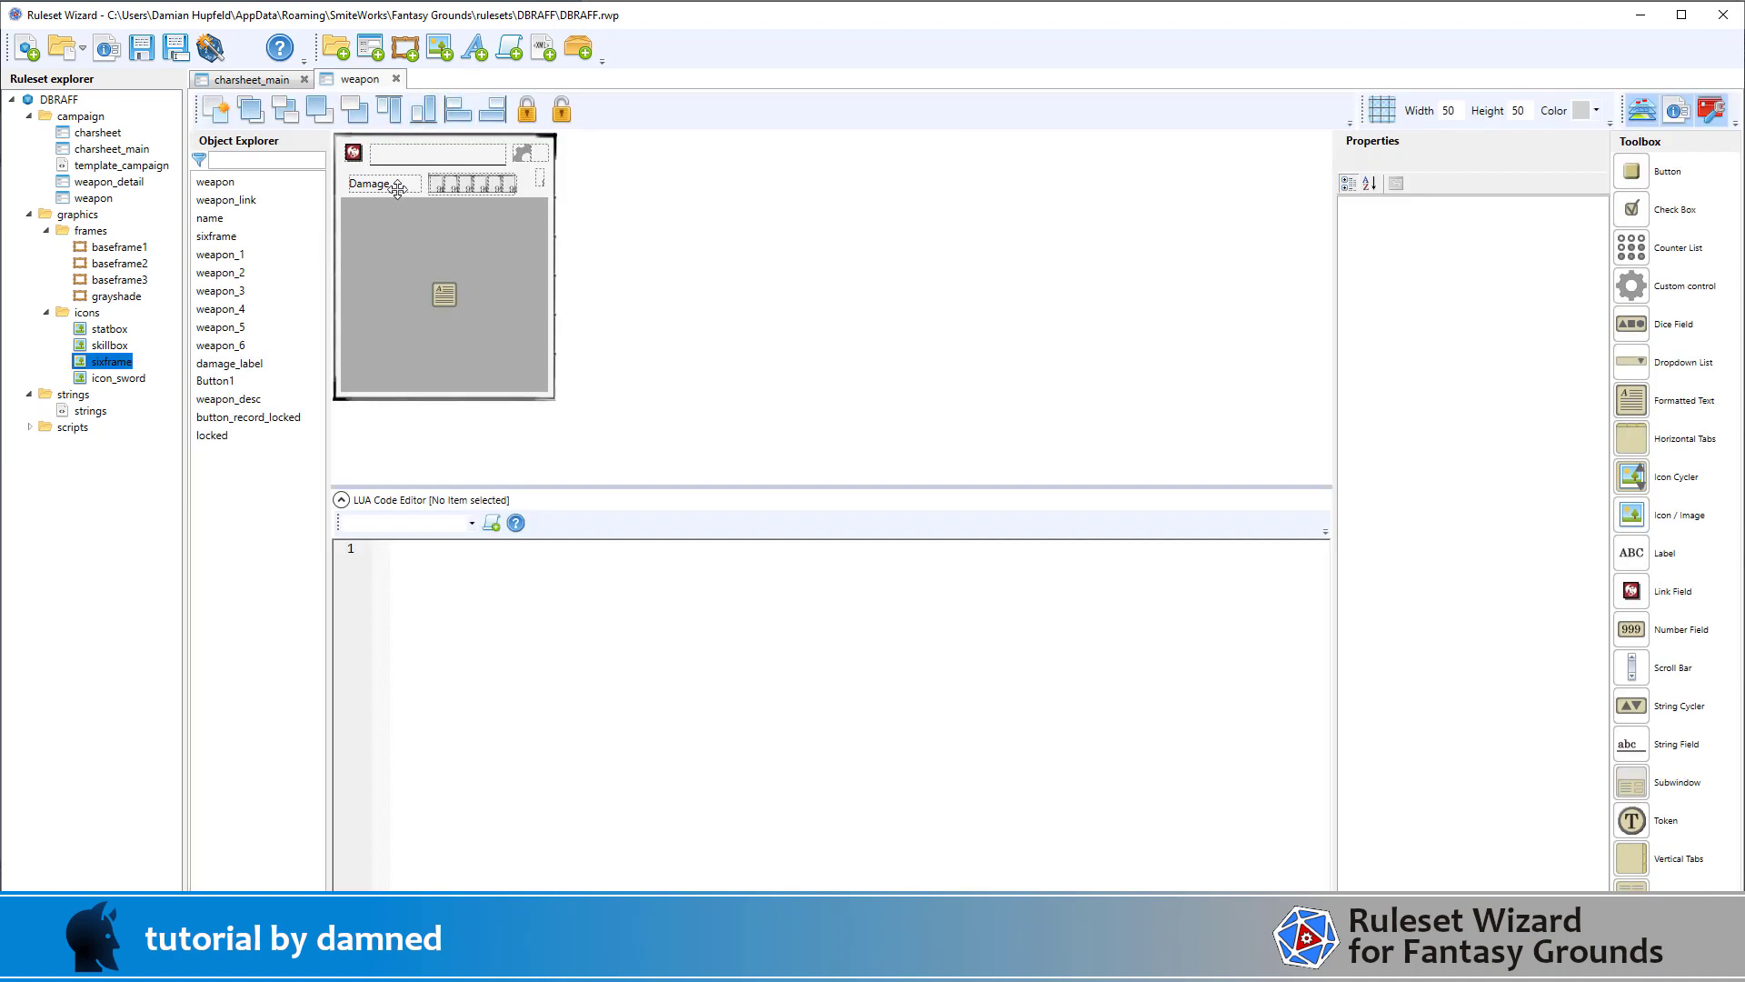
left_click(442, 186)
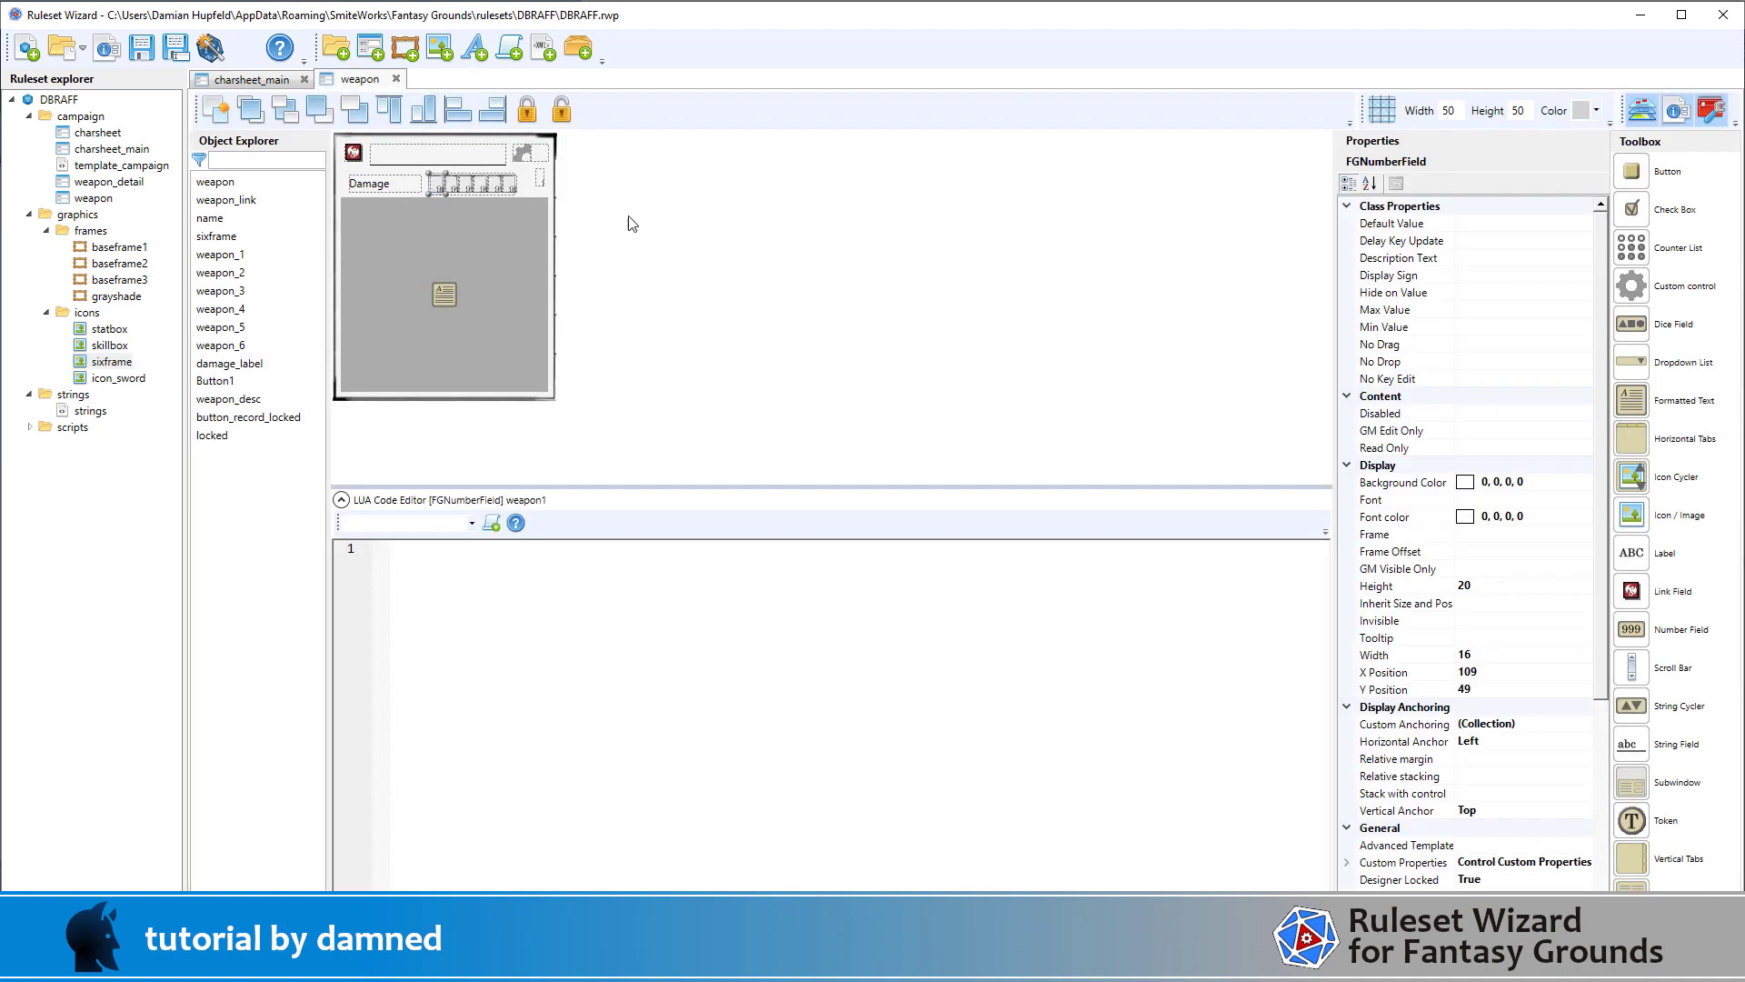
left_click(1603, 762)
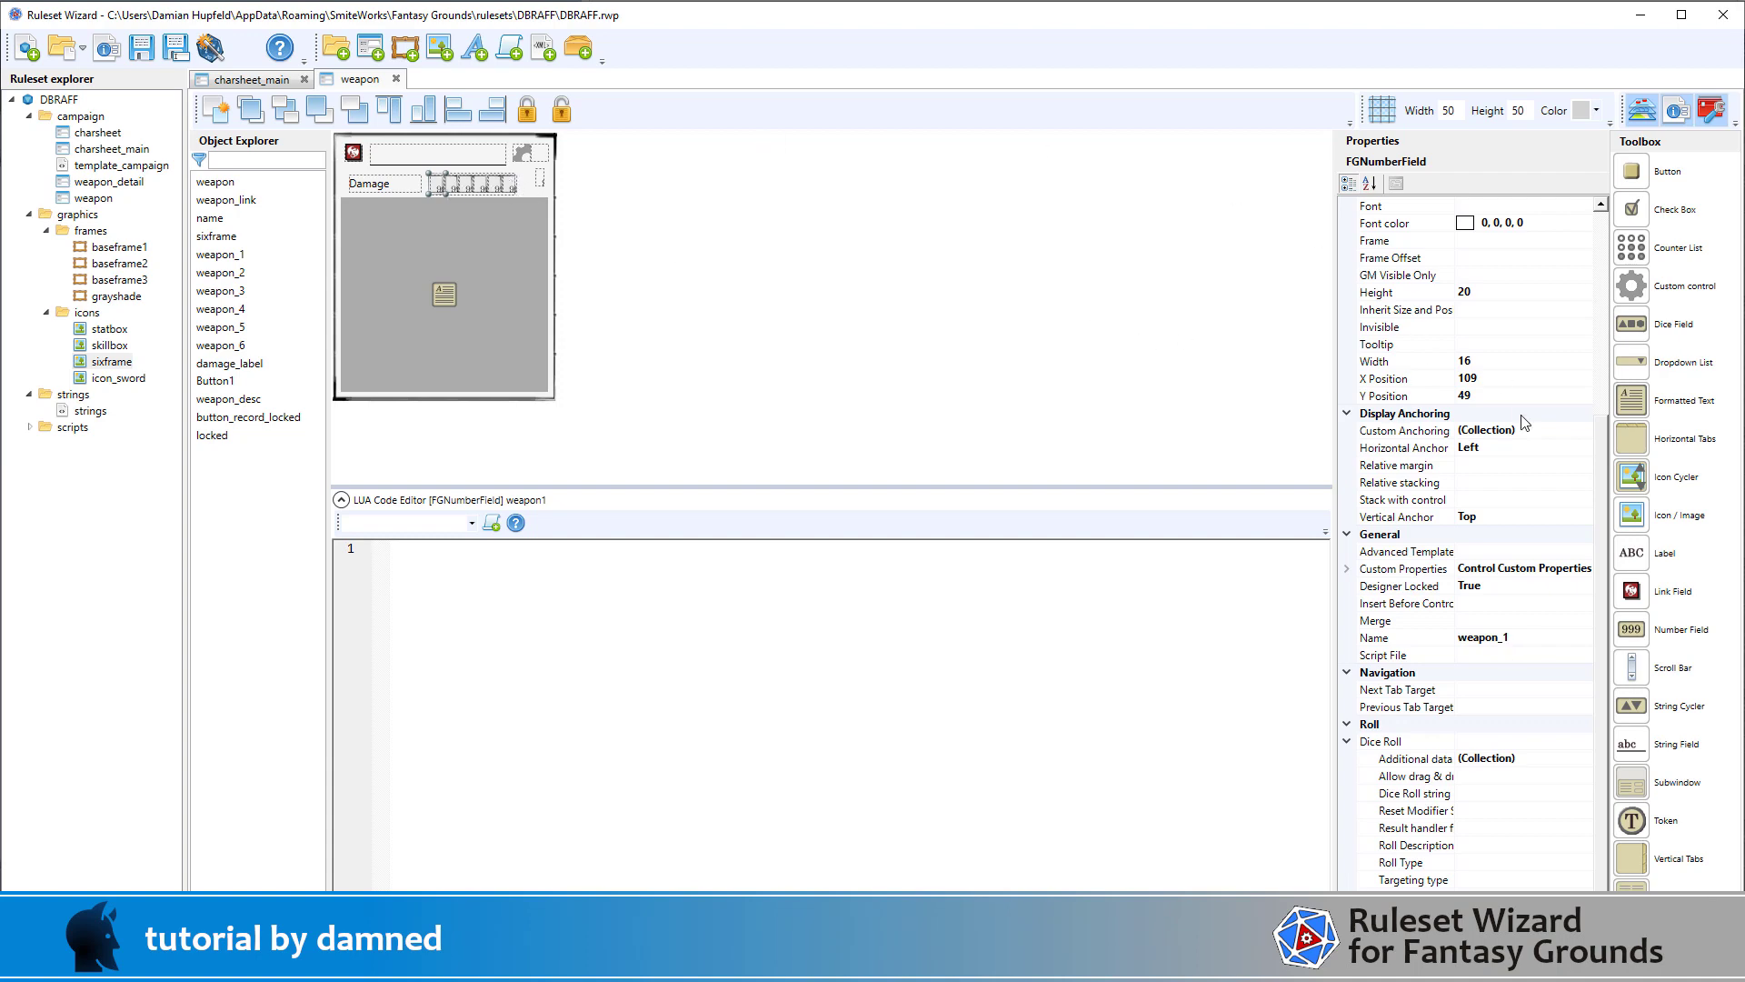
scroll(1517, 467, "up", 2)
scroll(1517, 467, "up", 4)
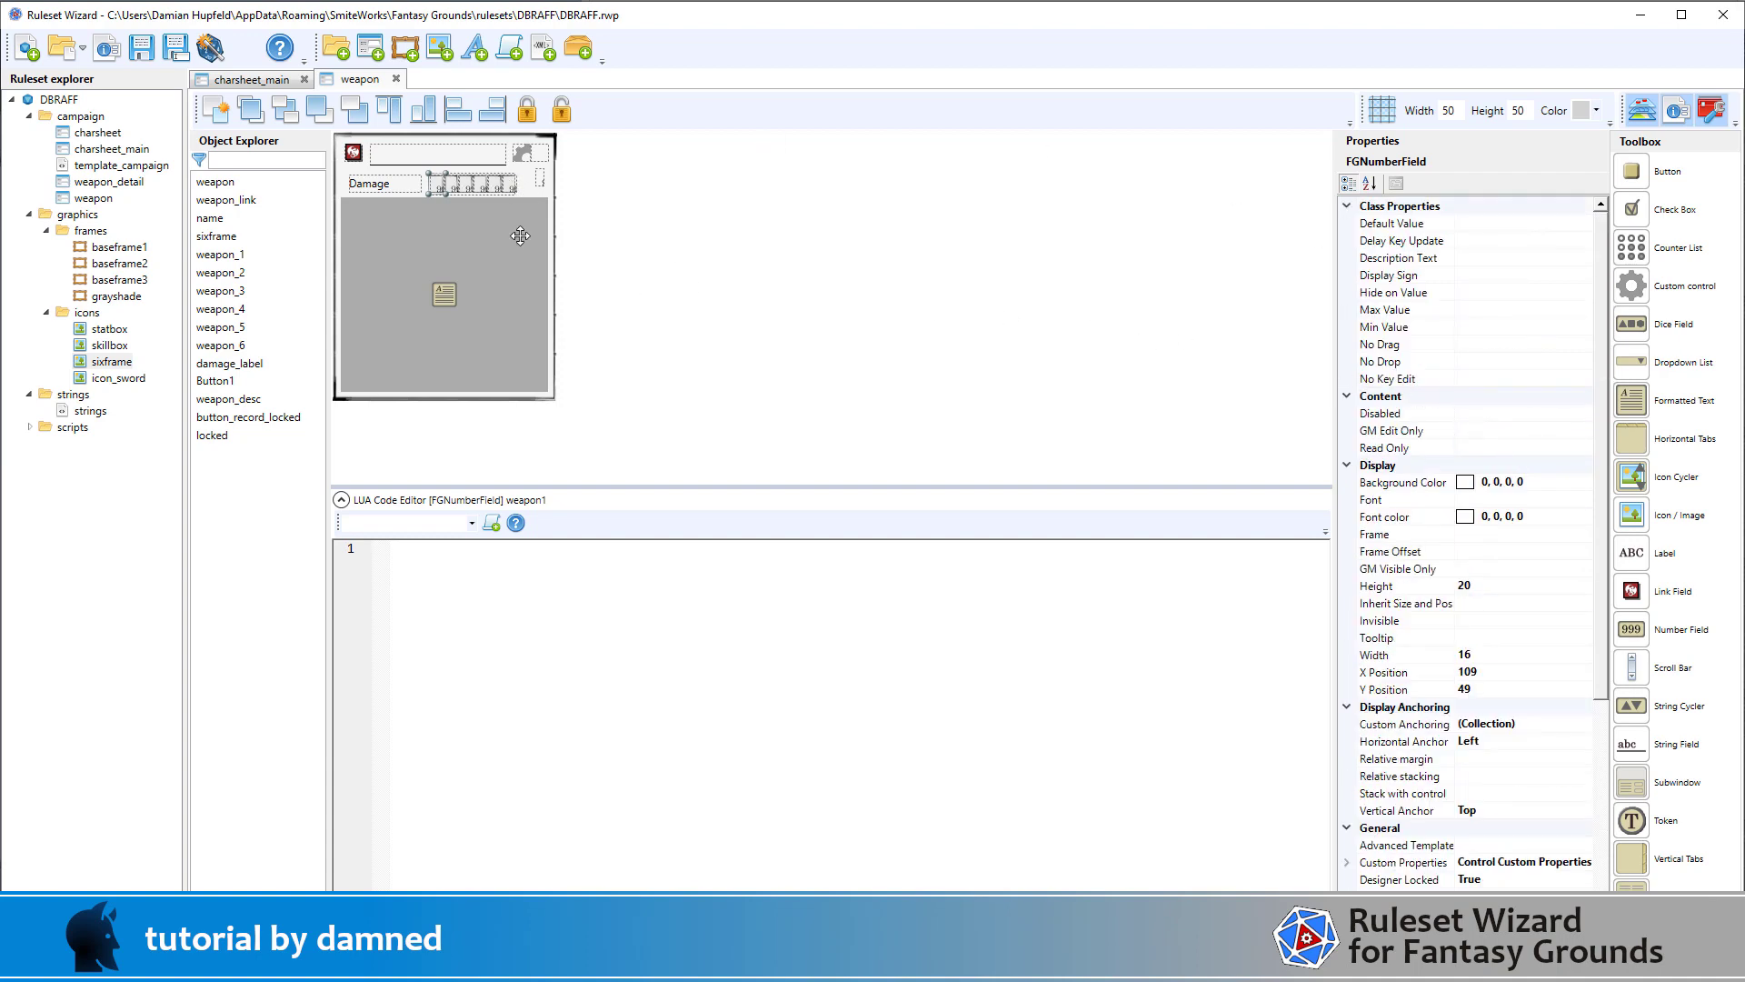
Review the properties of the Damage label and the weapon_desc text field, and close the weapon window
left_click(376, 184)
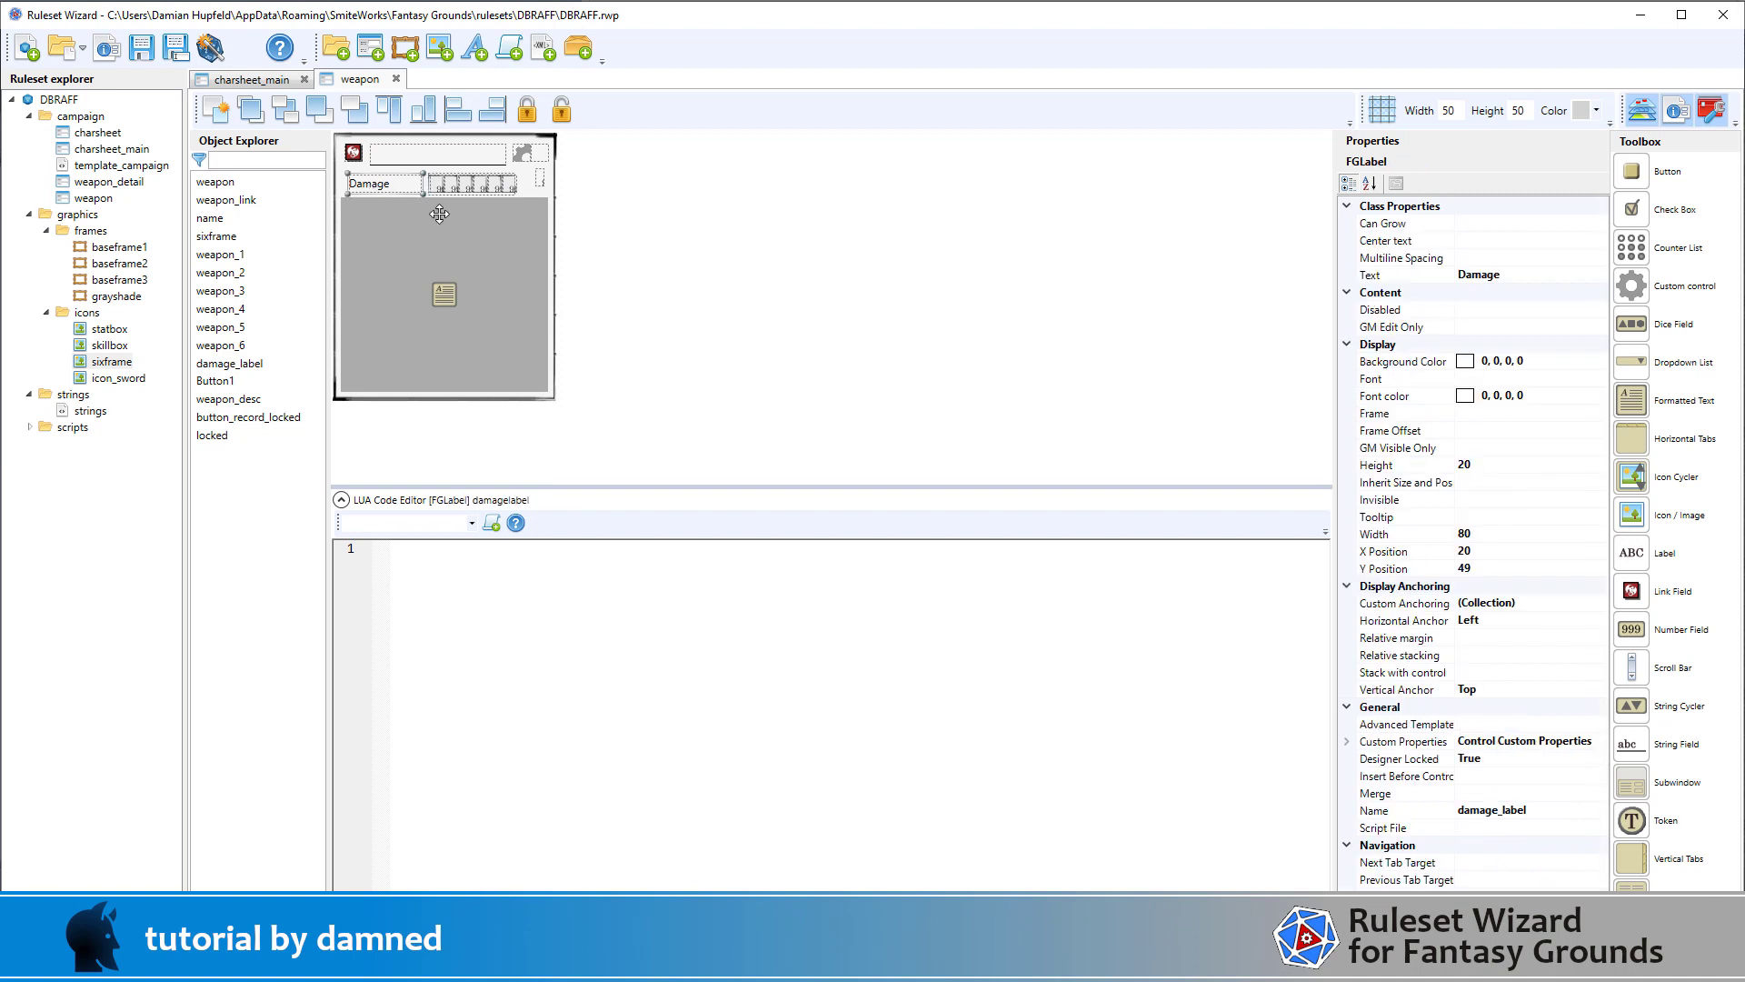
left_click(487, 281)
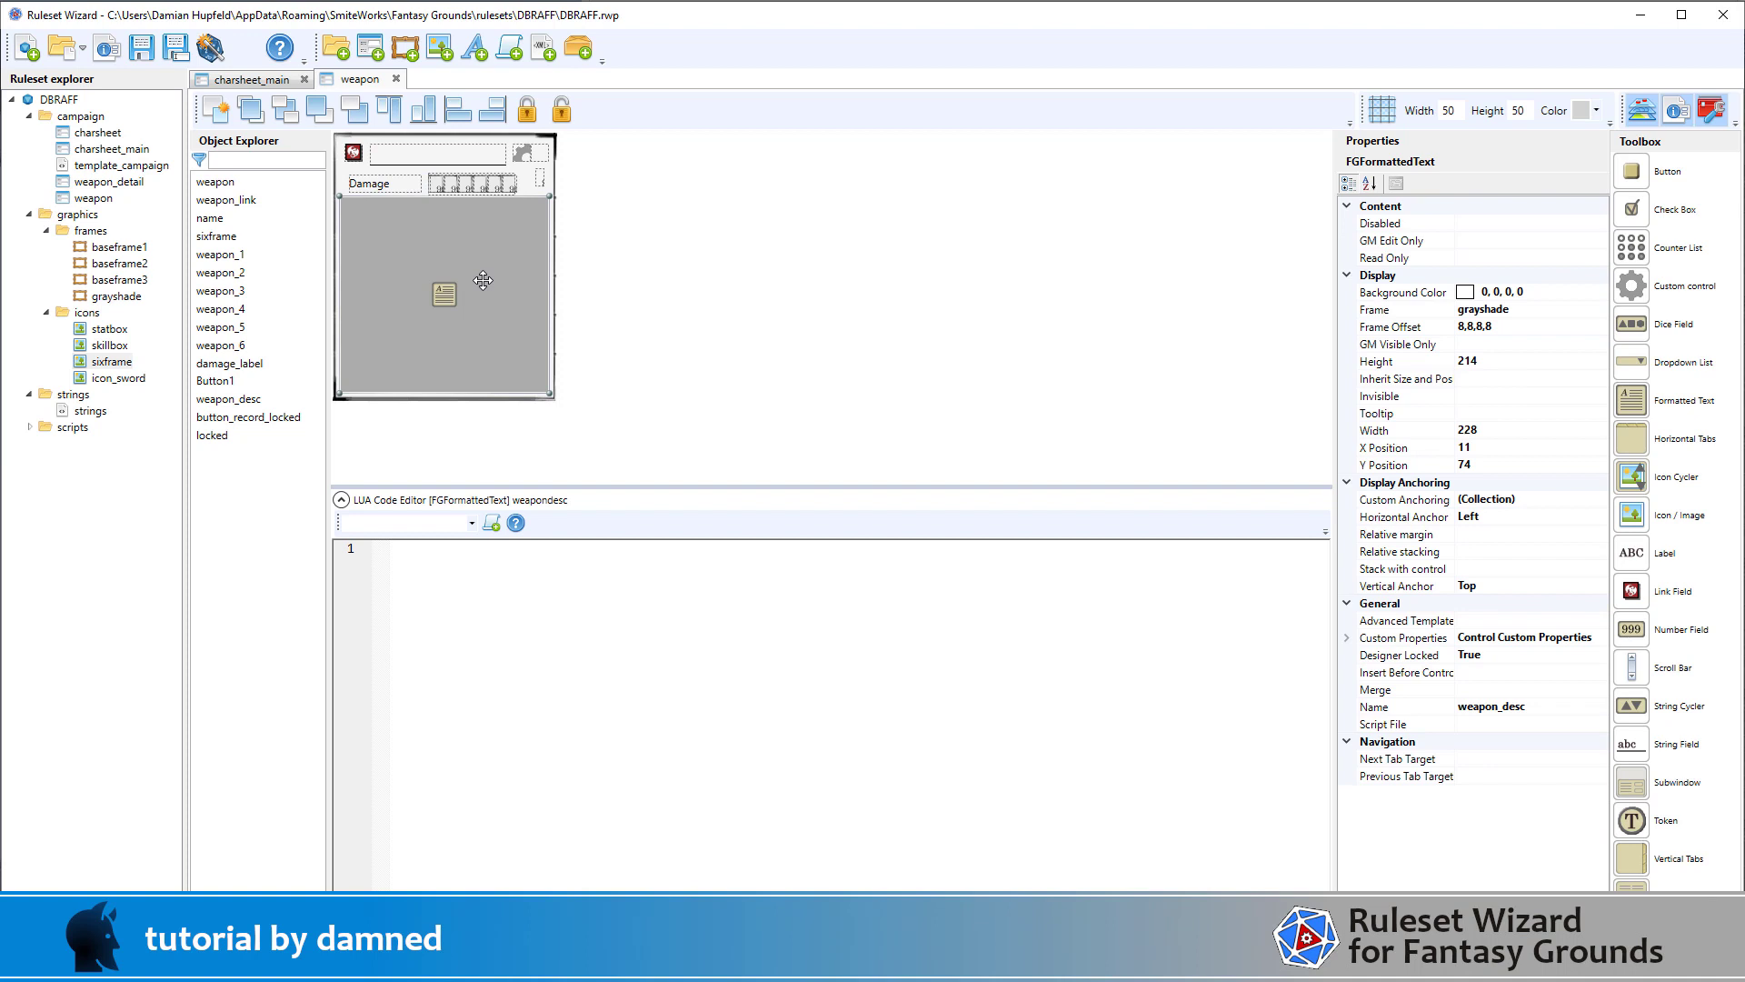
left_click(395, 78)
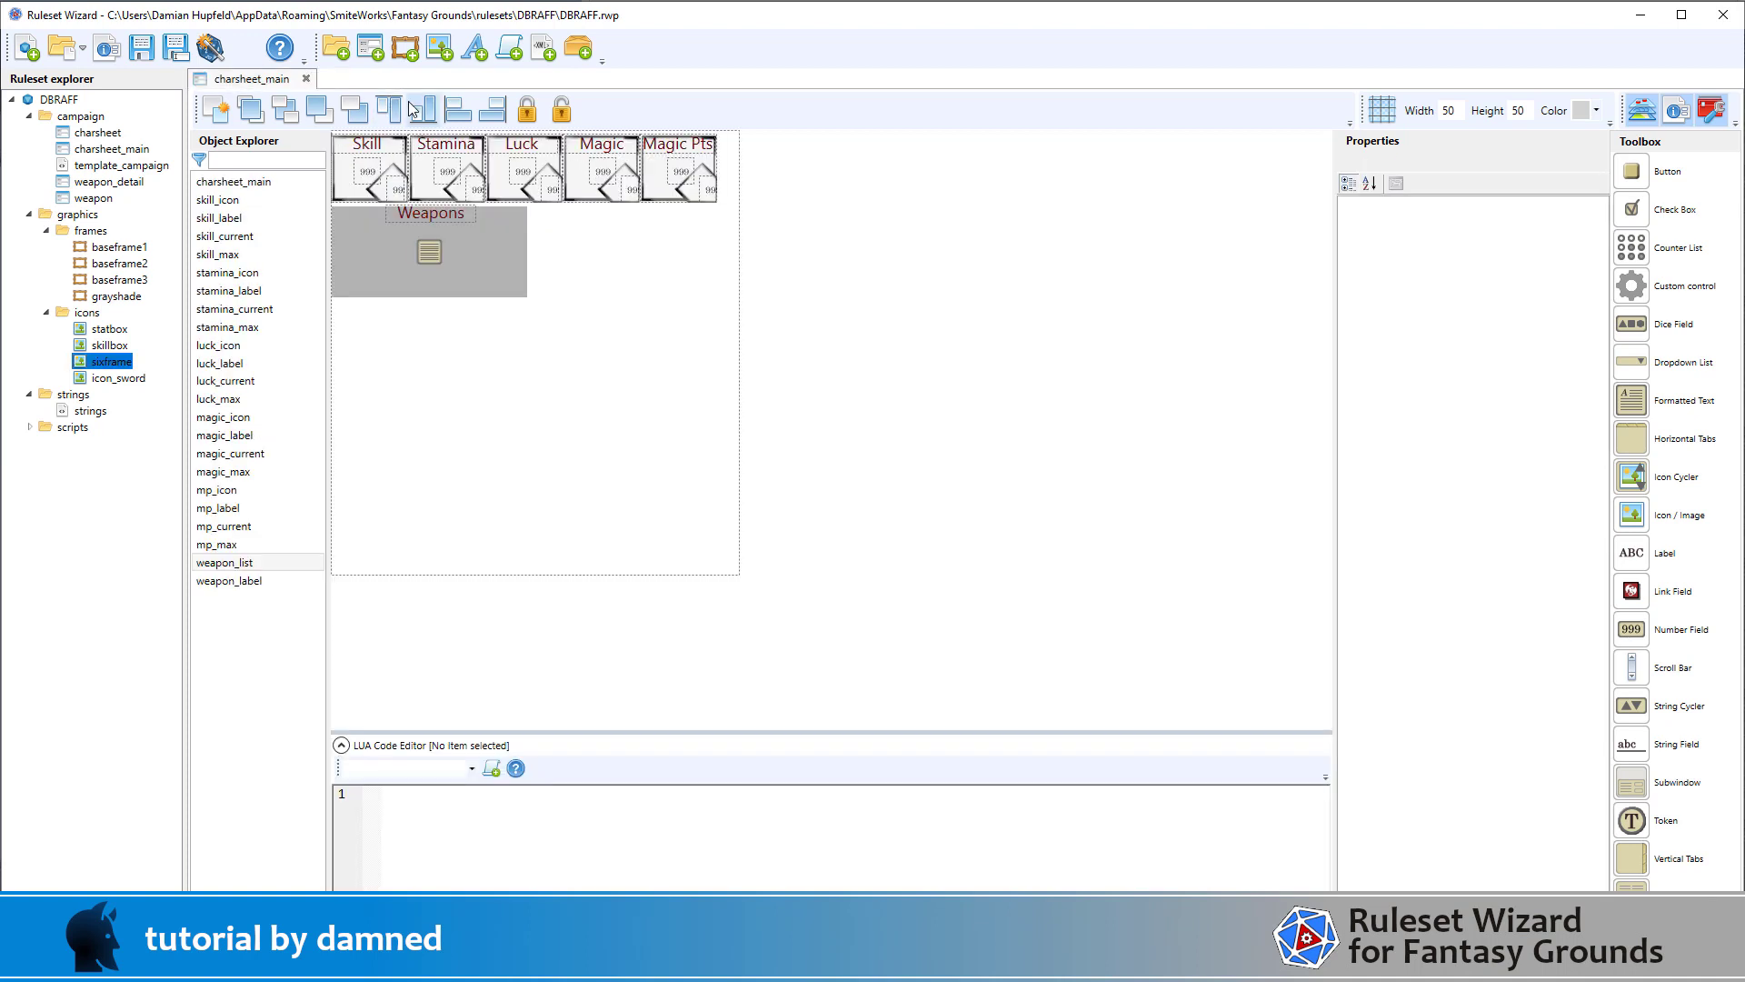
Open the weapon_detail window and return to charsheet_main to check the Weapons list's properties
double_click(120, 185)
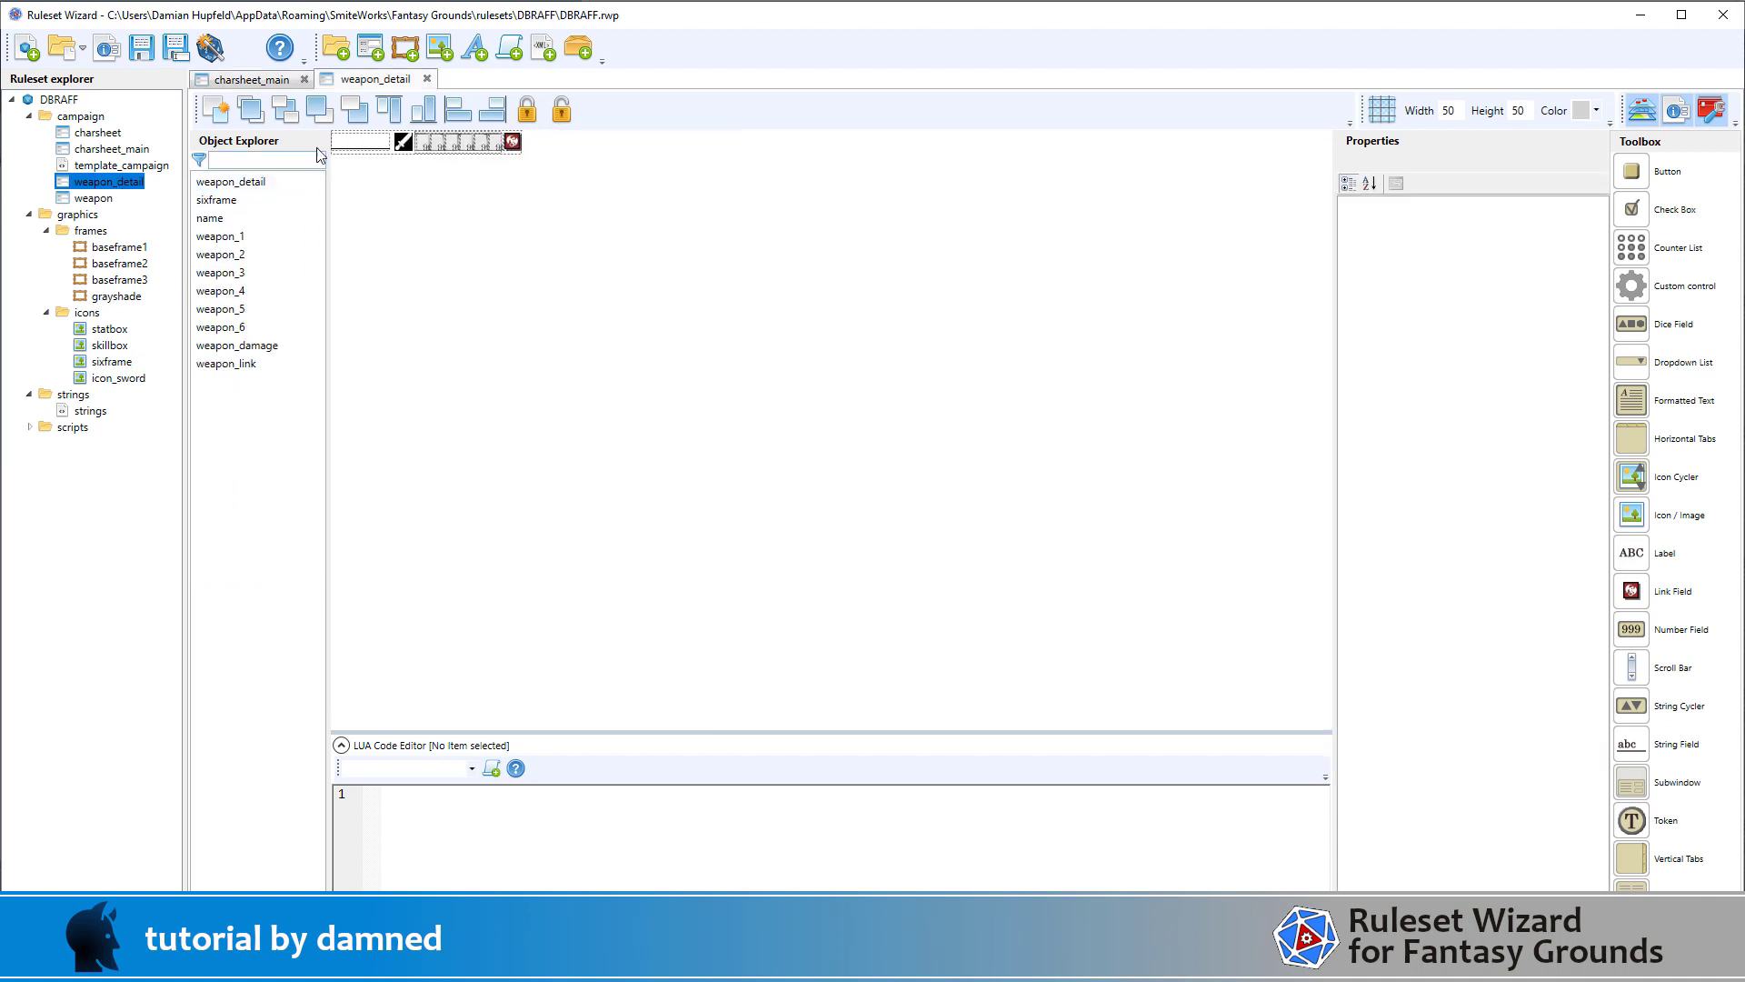
left_click(263, 83)
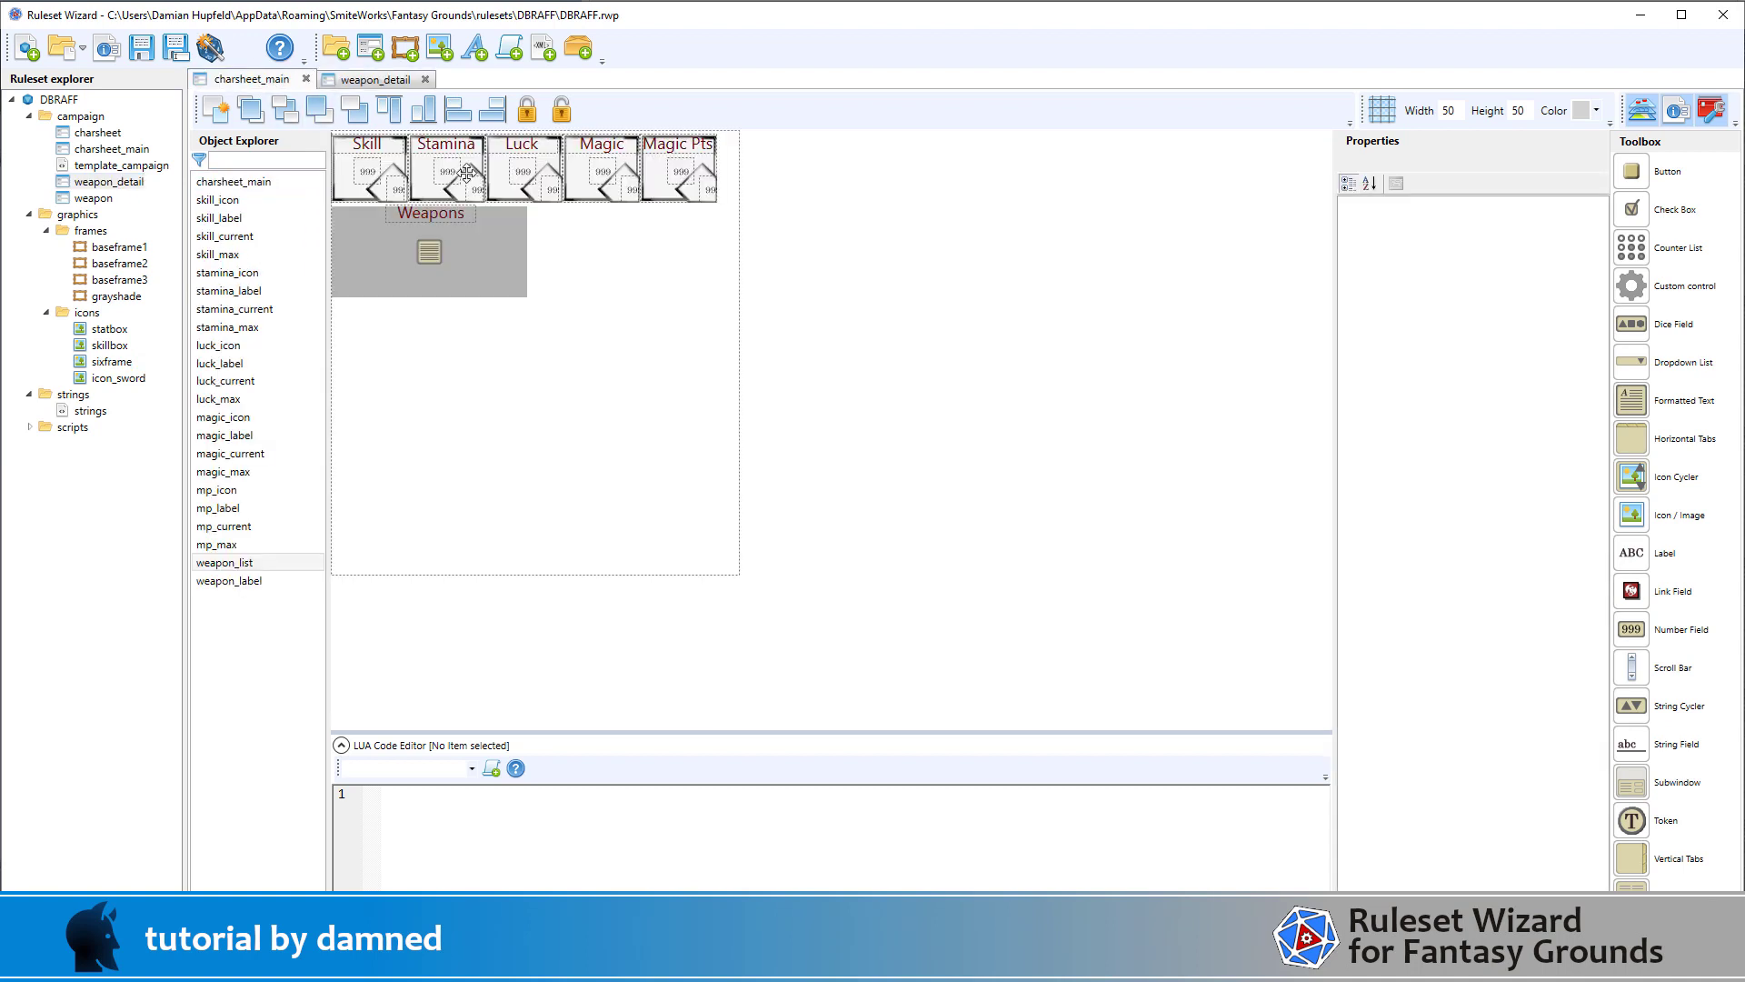
left_click(476, 240)
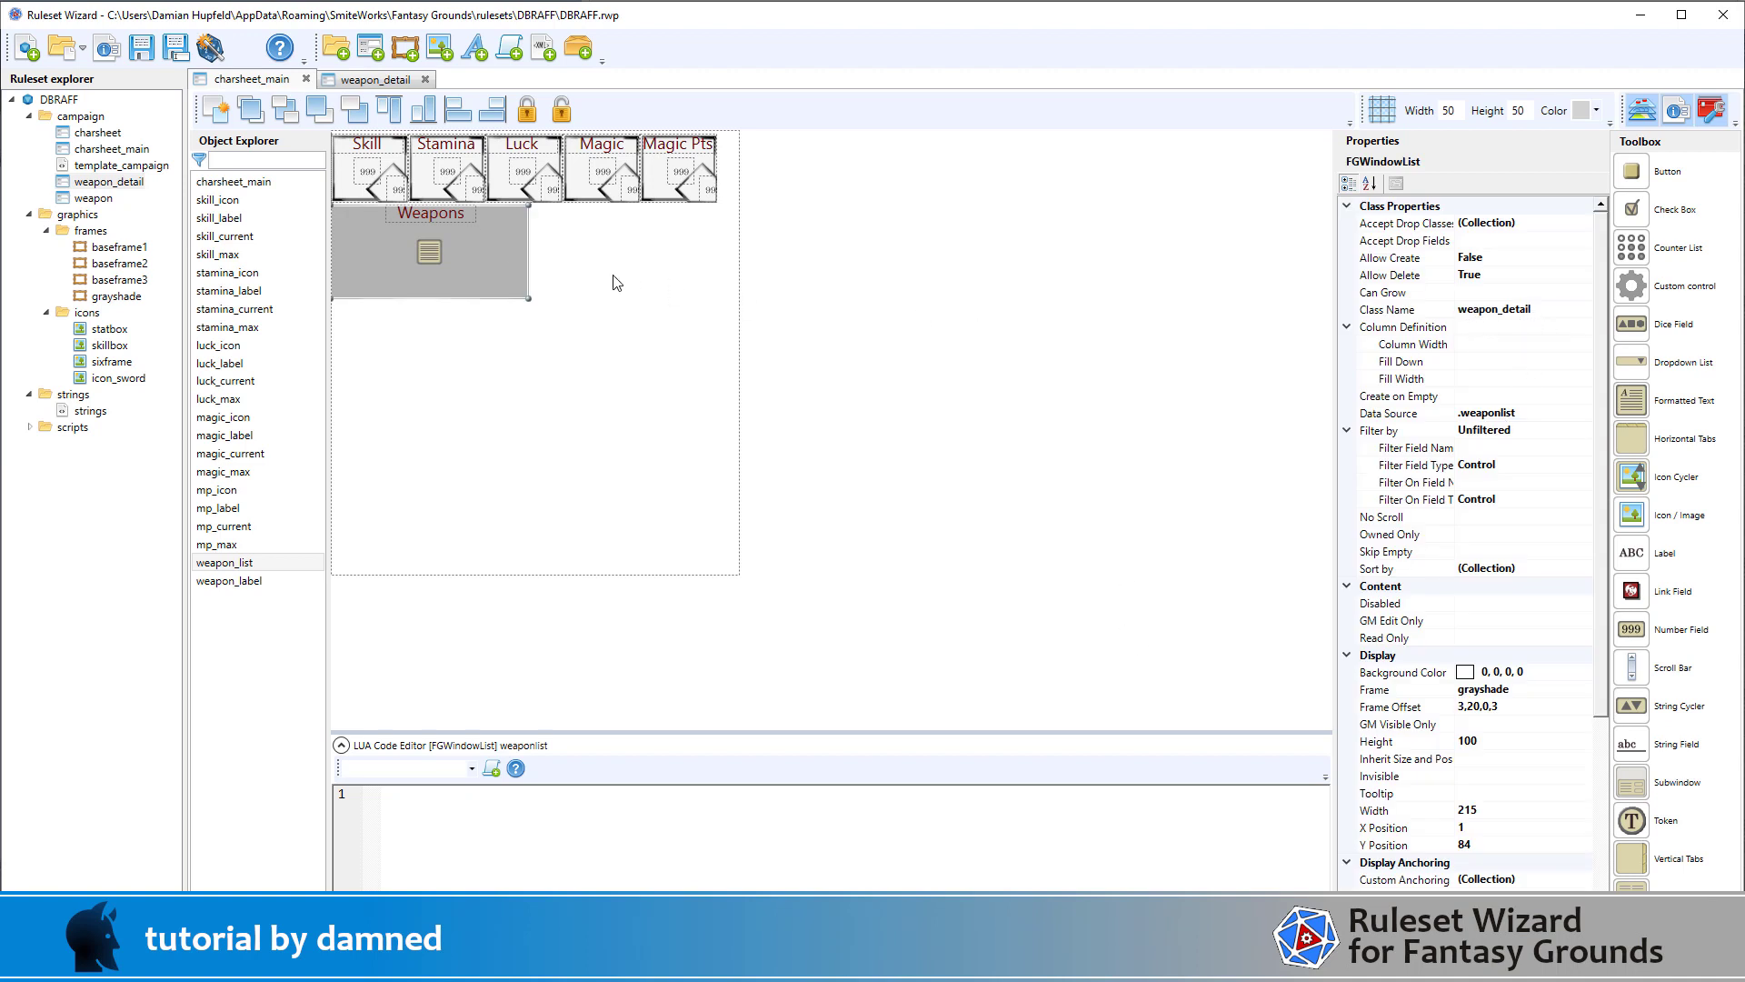
Check which classes the Weapons list accepts for drops, and close the collection without changes
left_click(1586, 230)
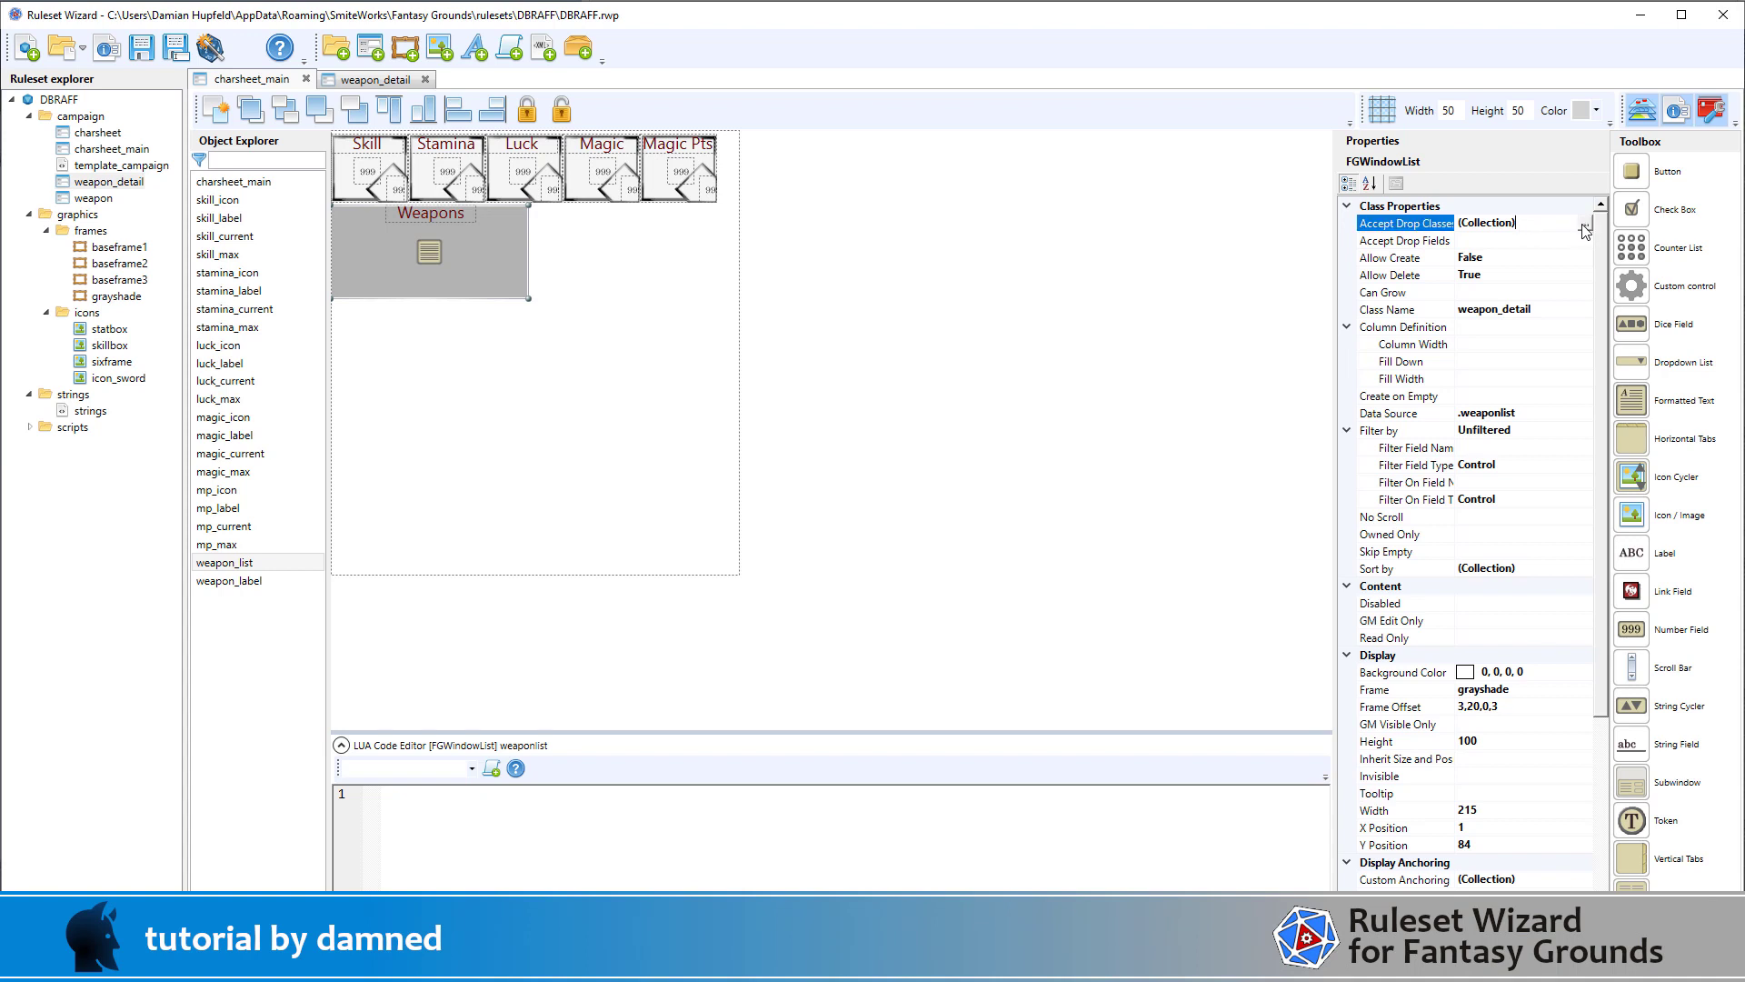
left_click(1586, 229)
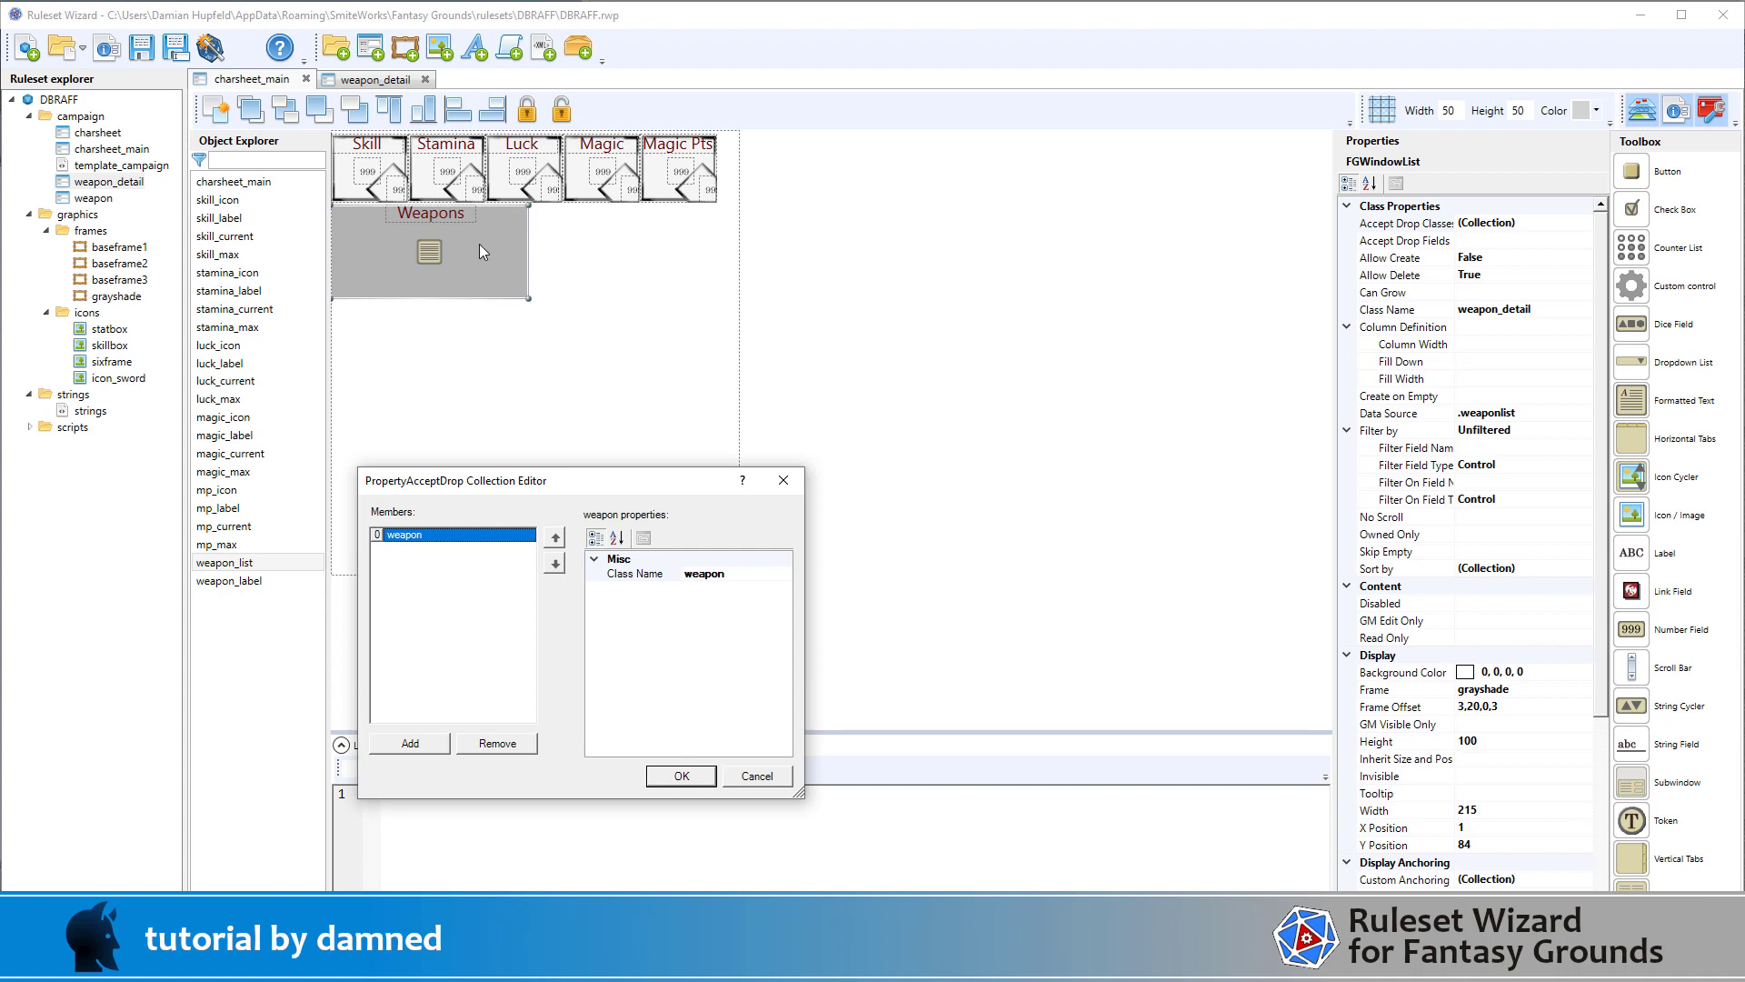
left_click(783, 480)
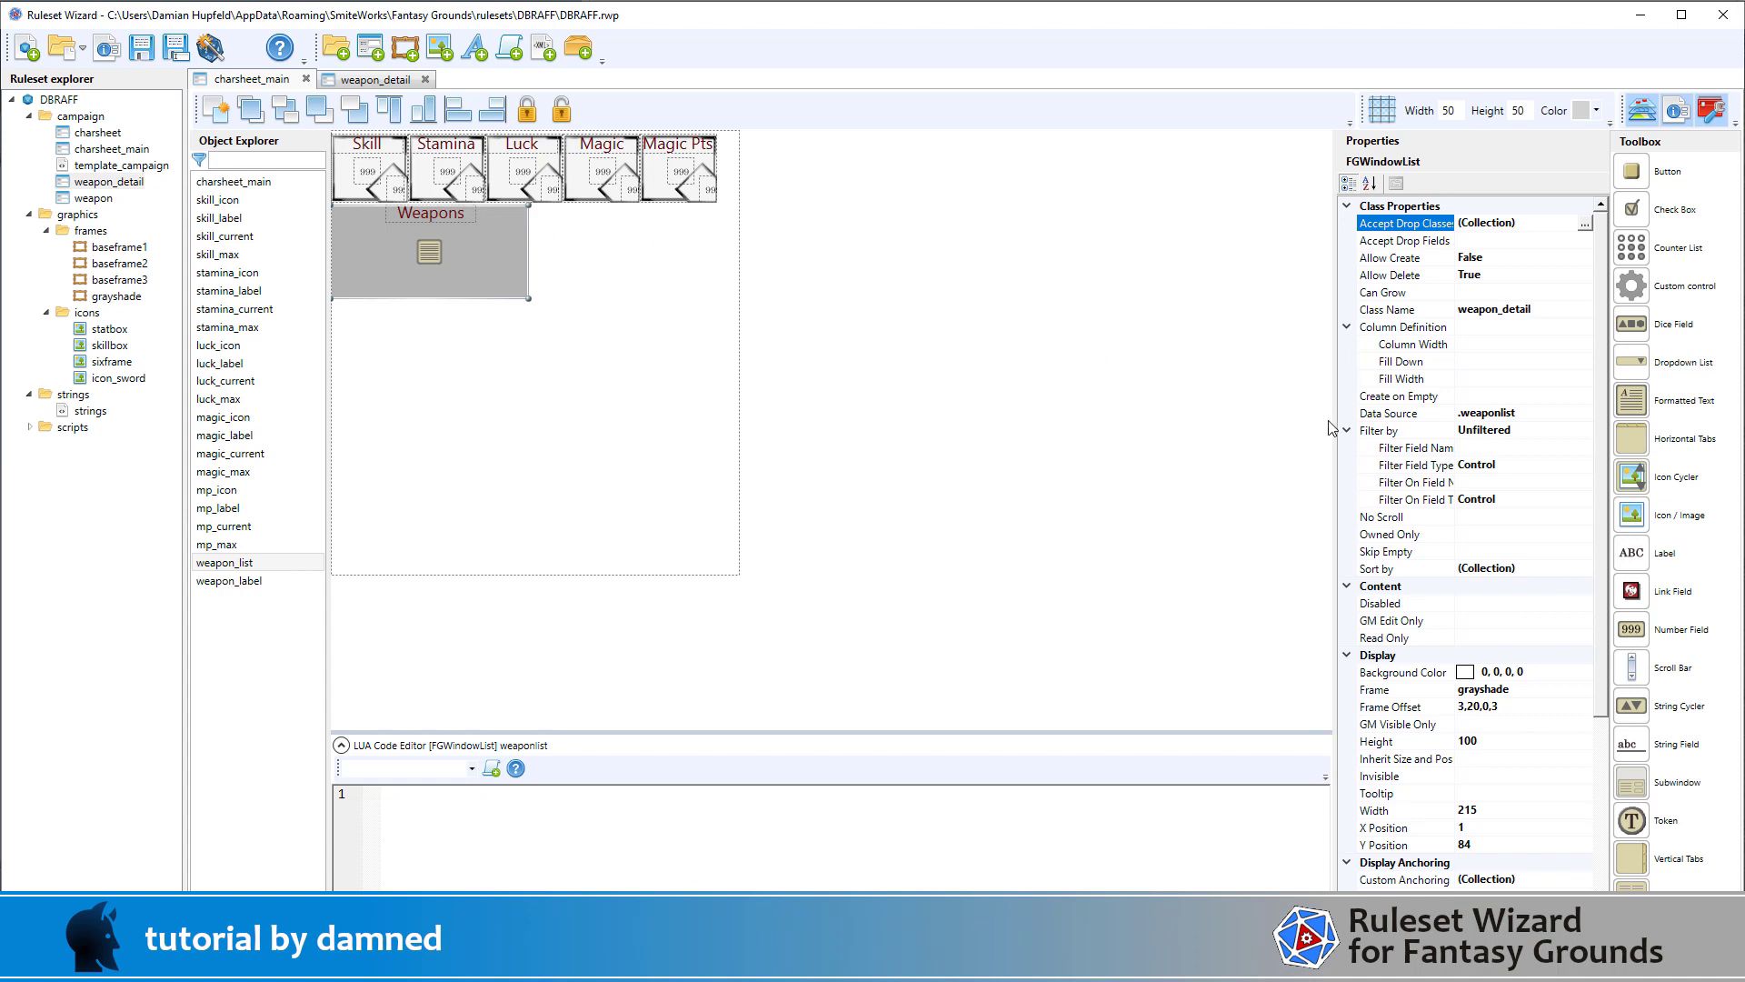
In weapon_detail, review the properties of the weapon_damage button, weapon_1 field, weapon_link field and the window itself, and return to charsheet_main
left_click(381, 81)
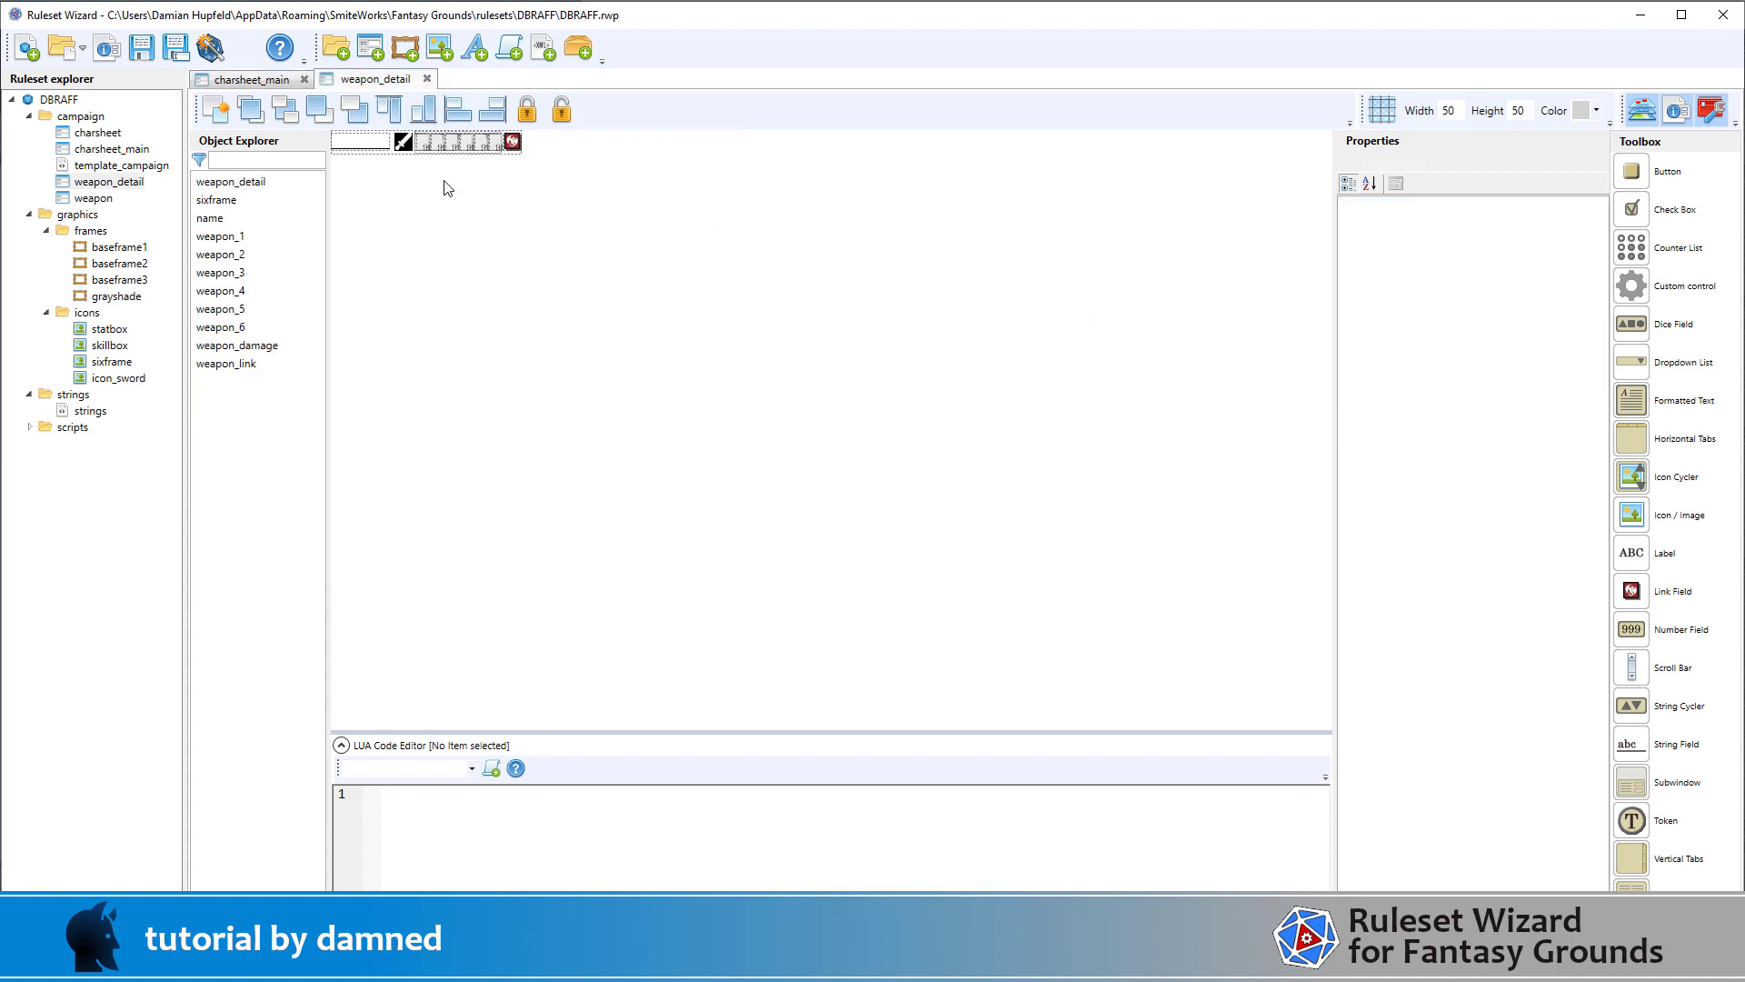
left_click(402, 144)
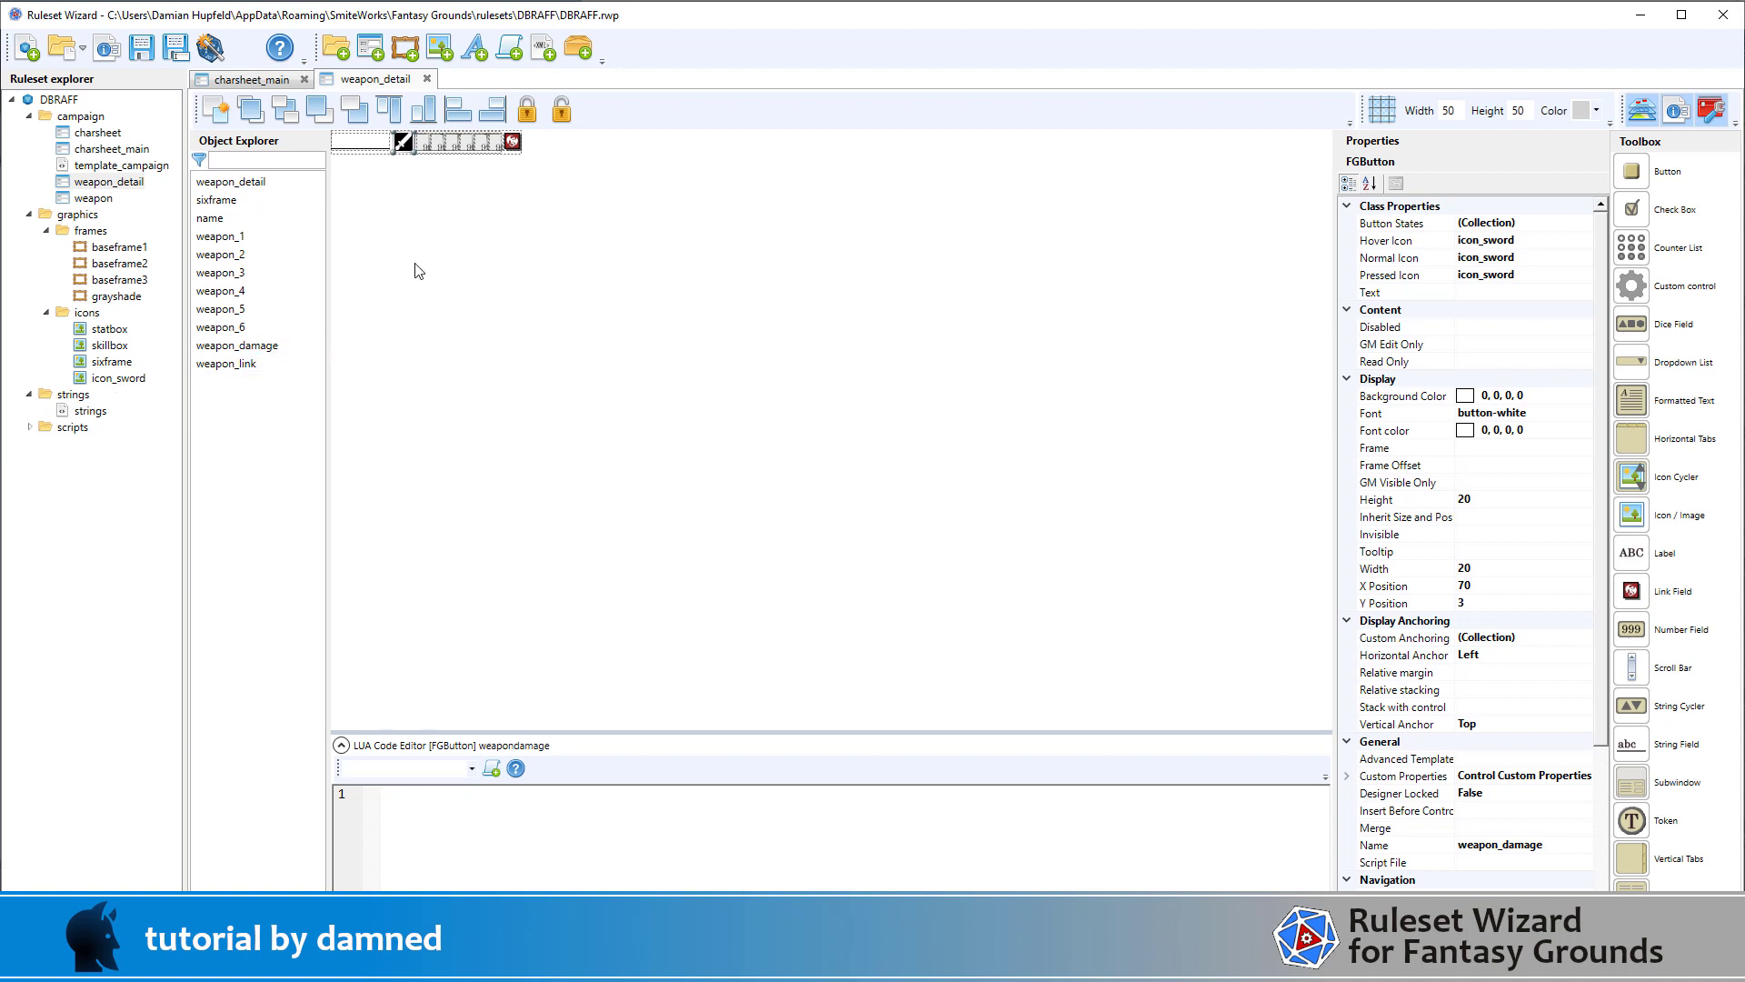
left_click(427, 145)
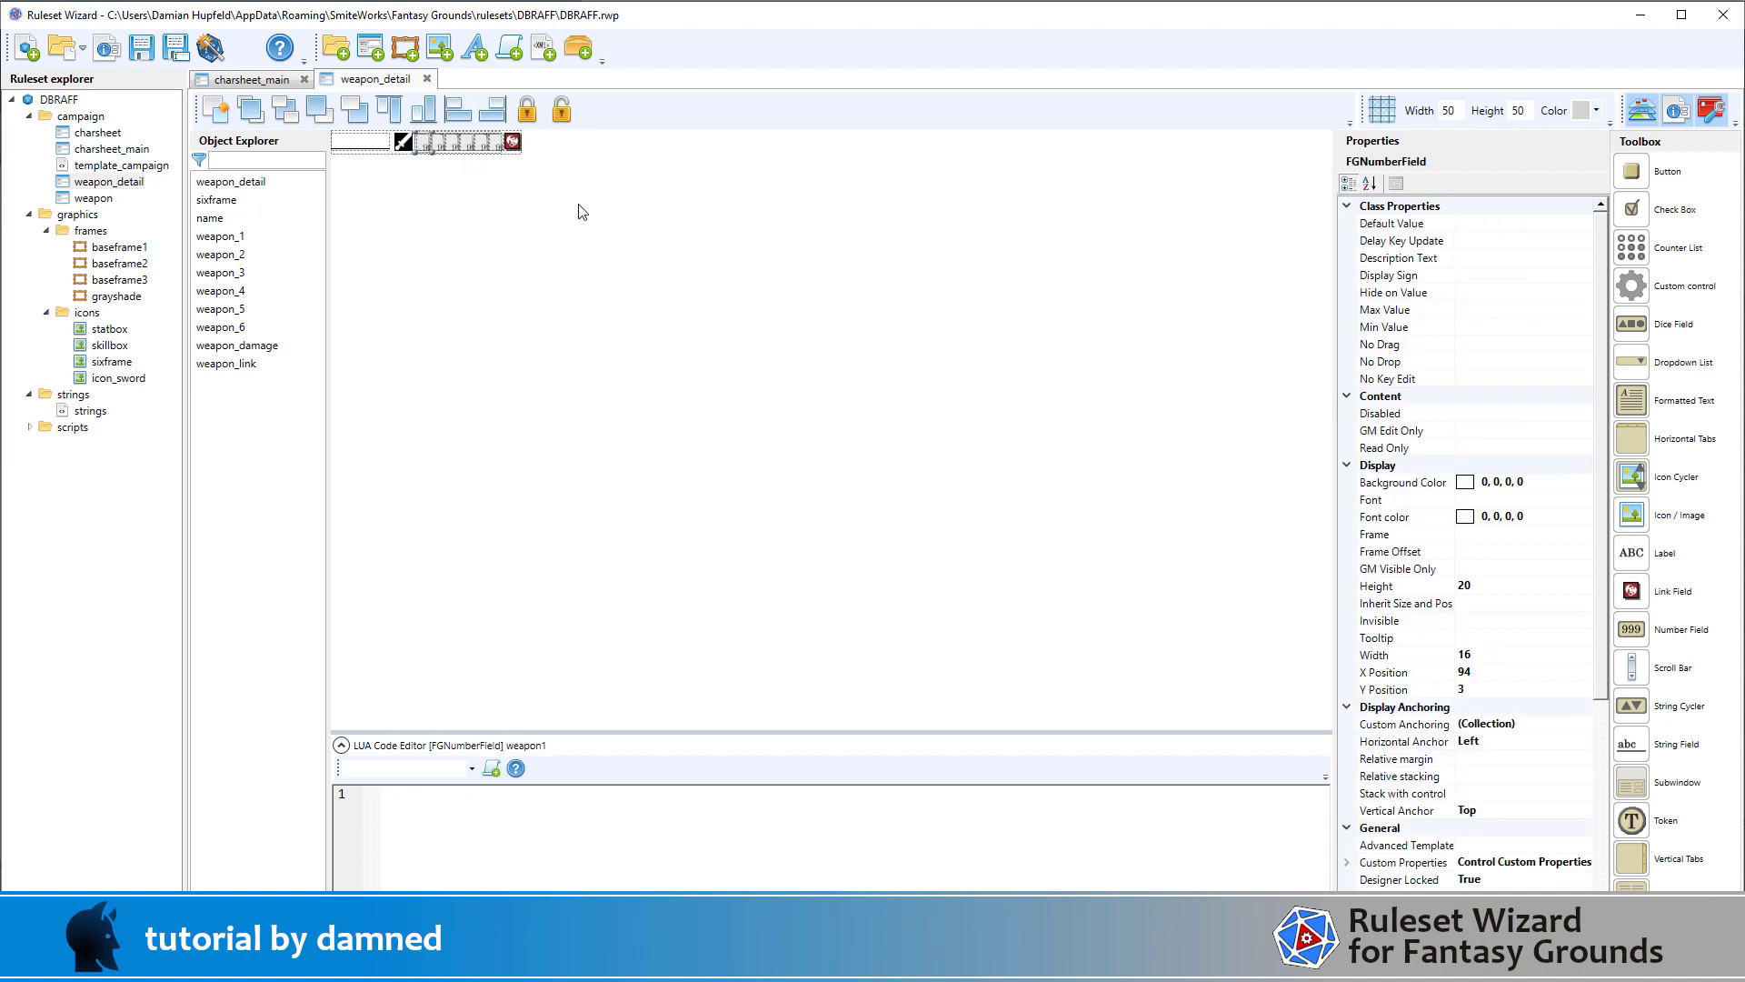
scroll(1514, 802, "down", 4)
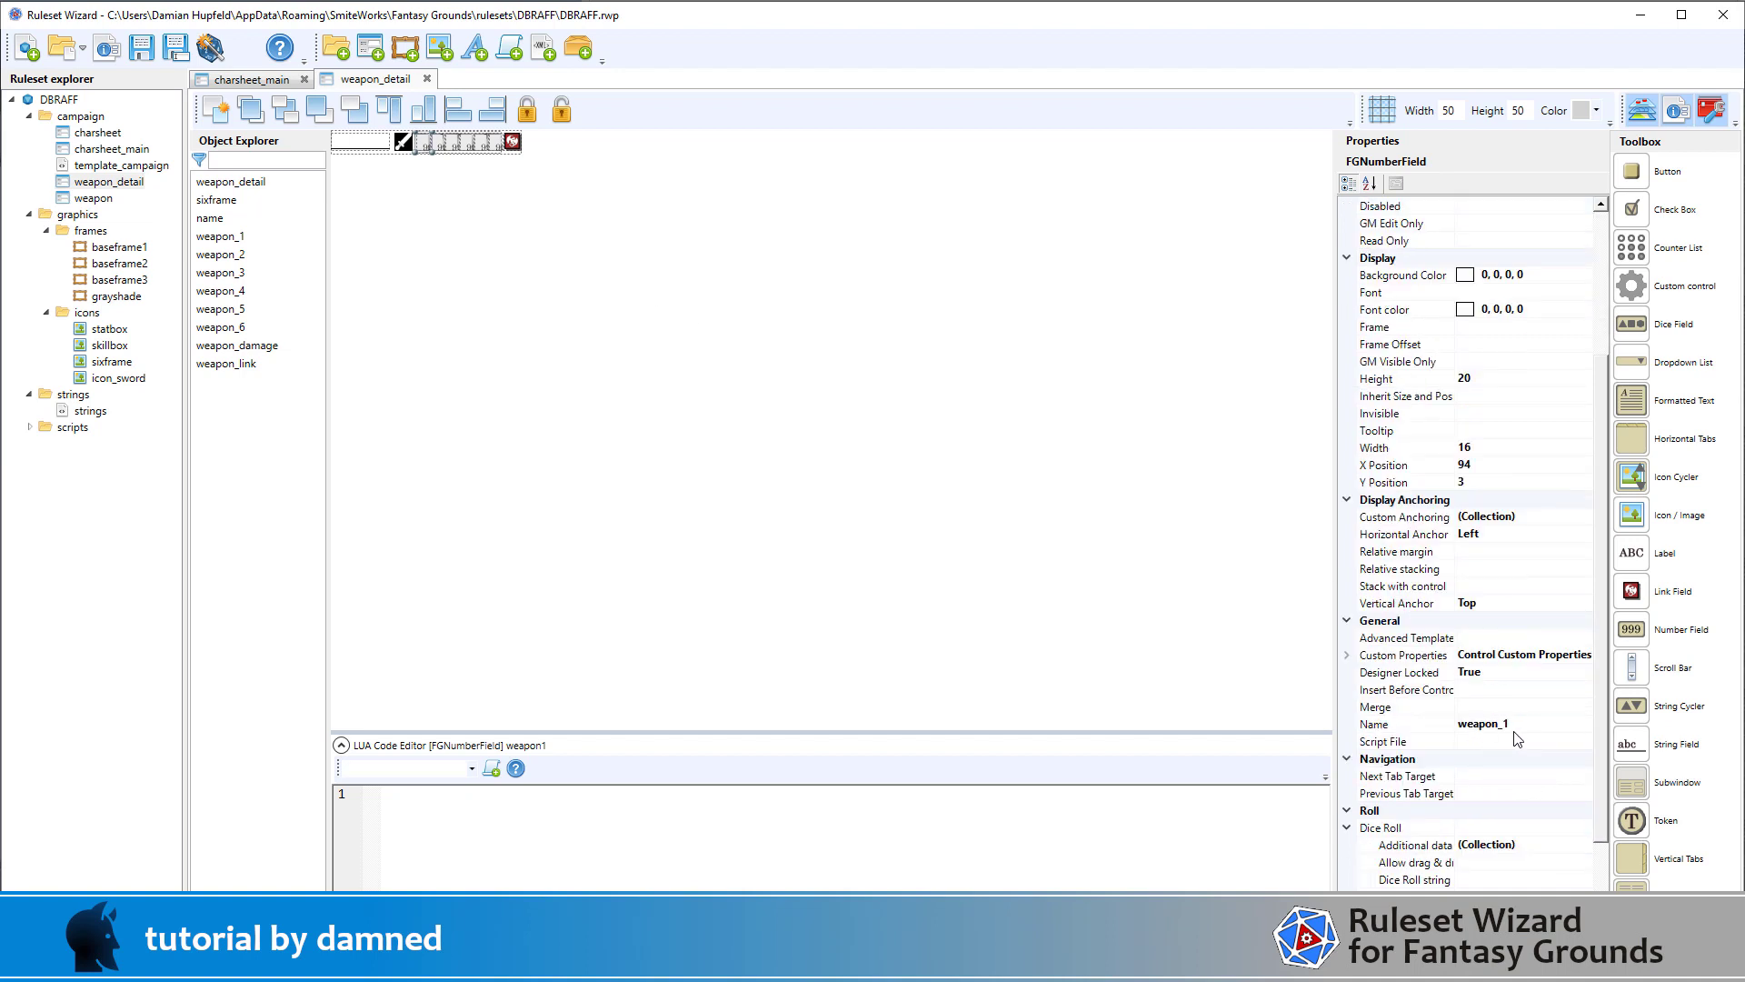
left_click(514, 143)
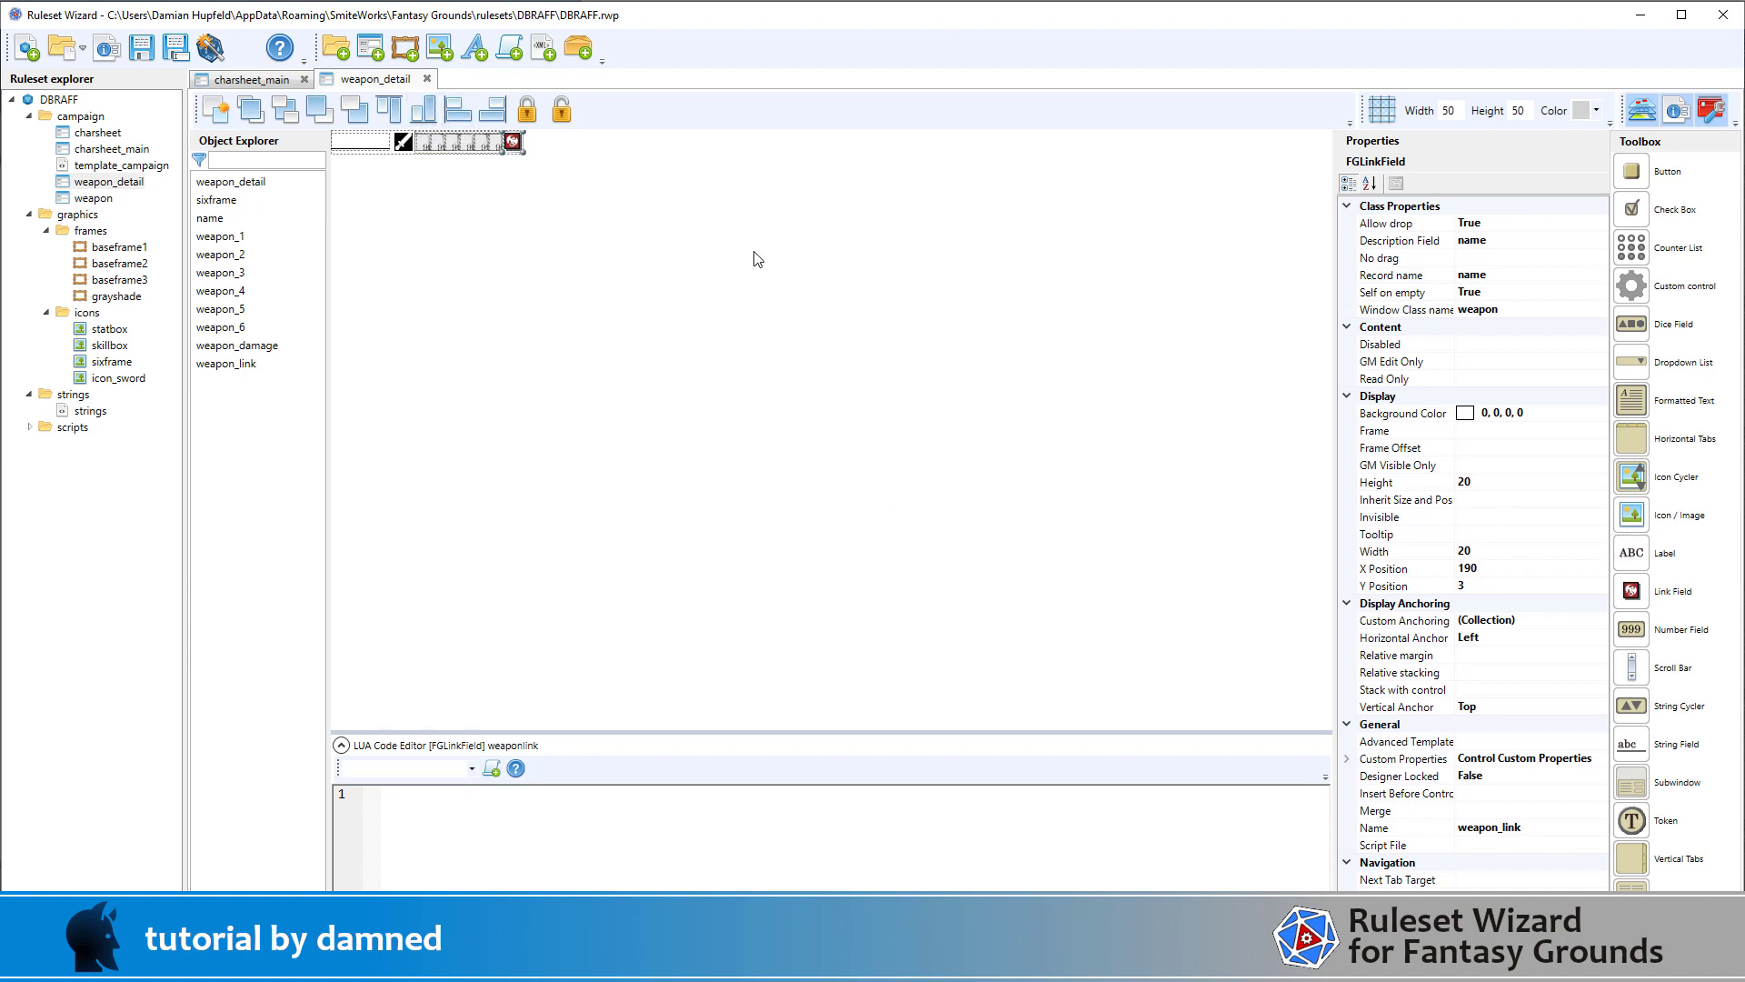
left_click(676, 260)
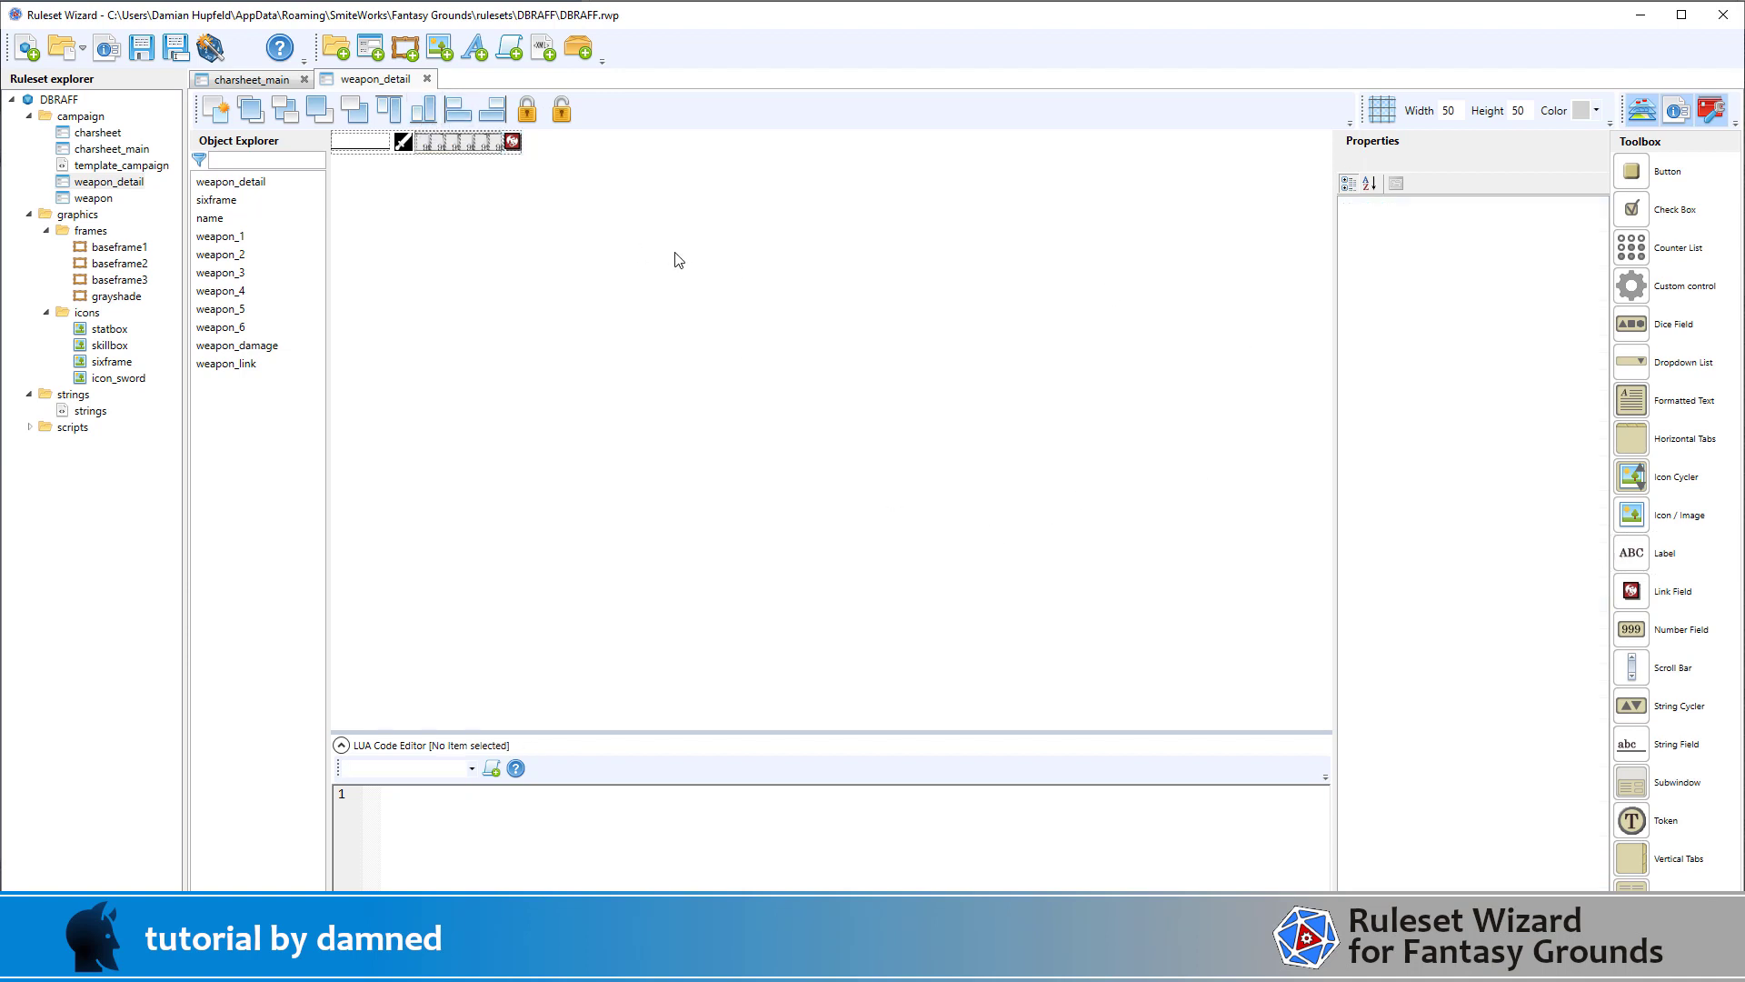
left_click(519, 154)
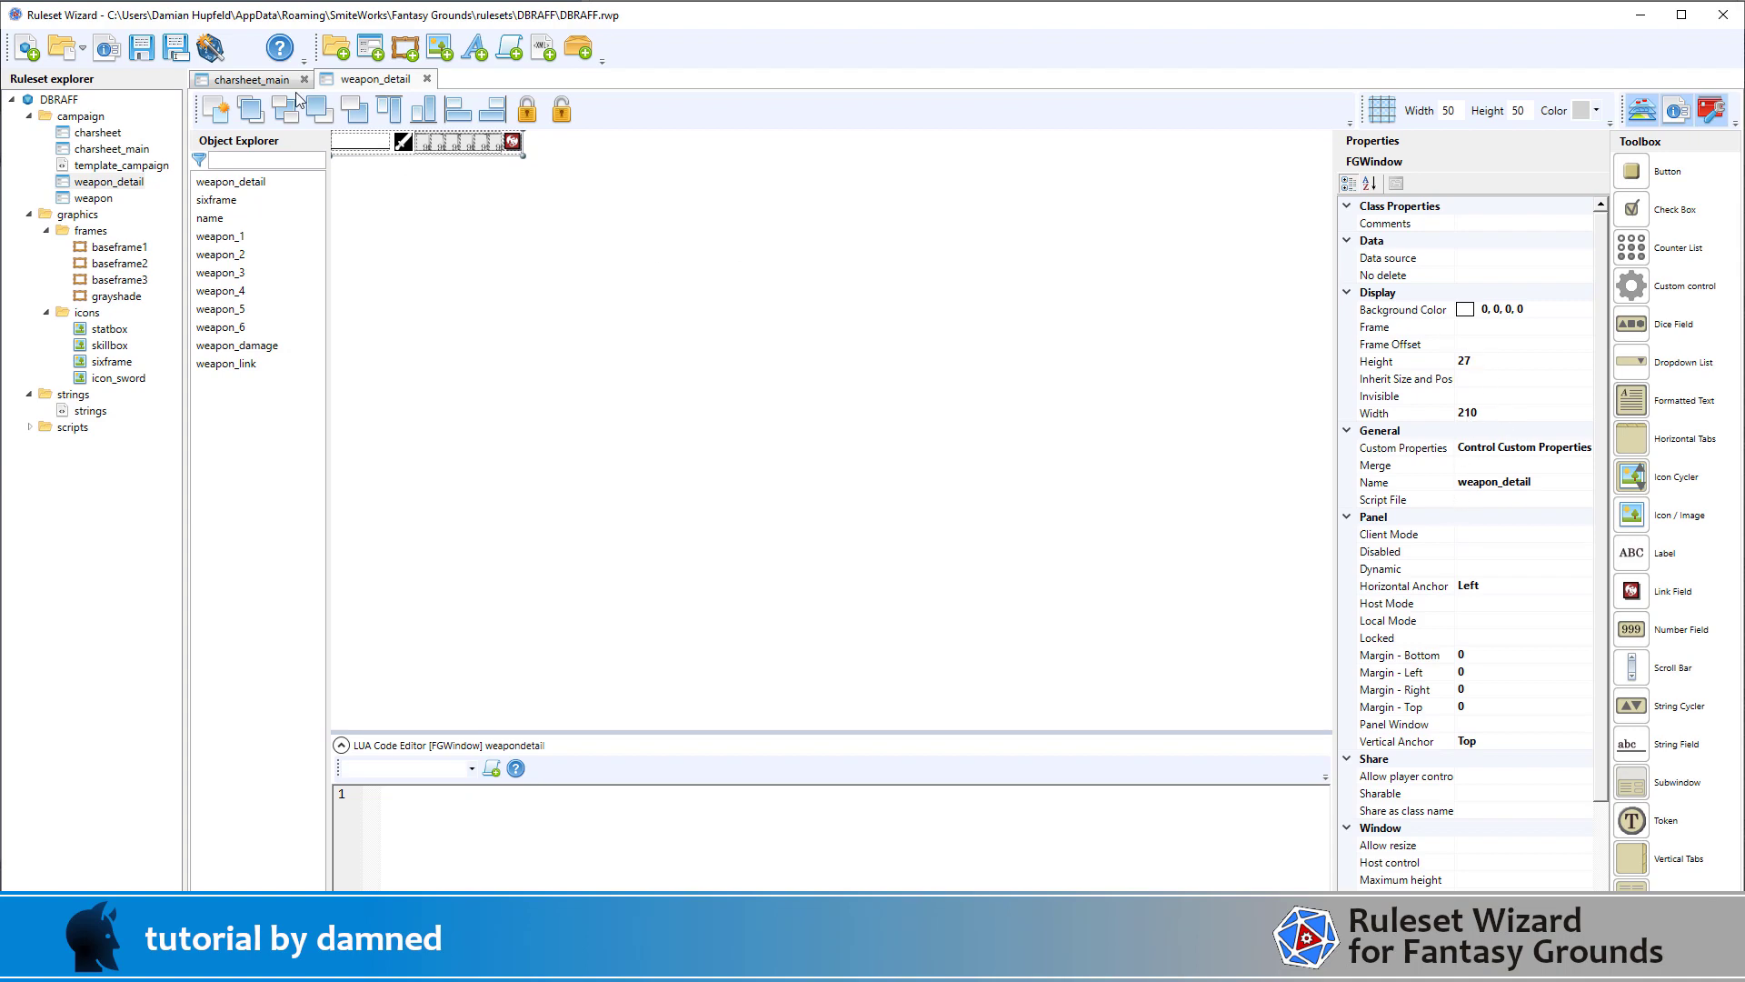
left_click(271, 84)
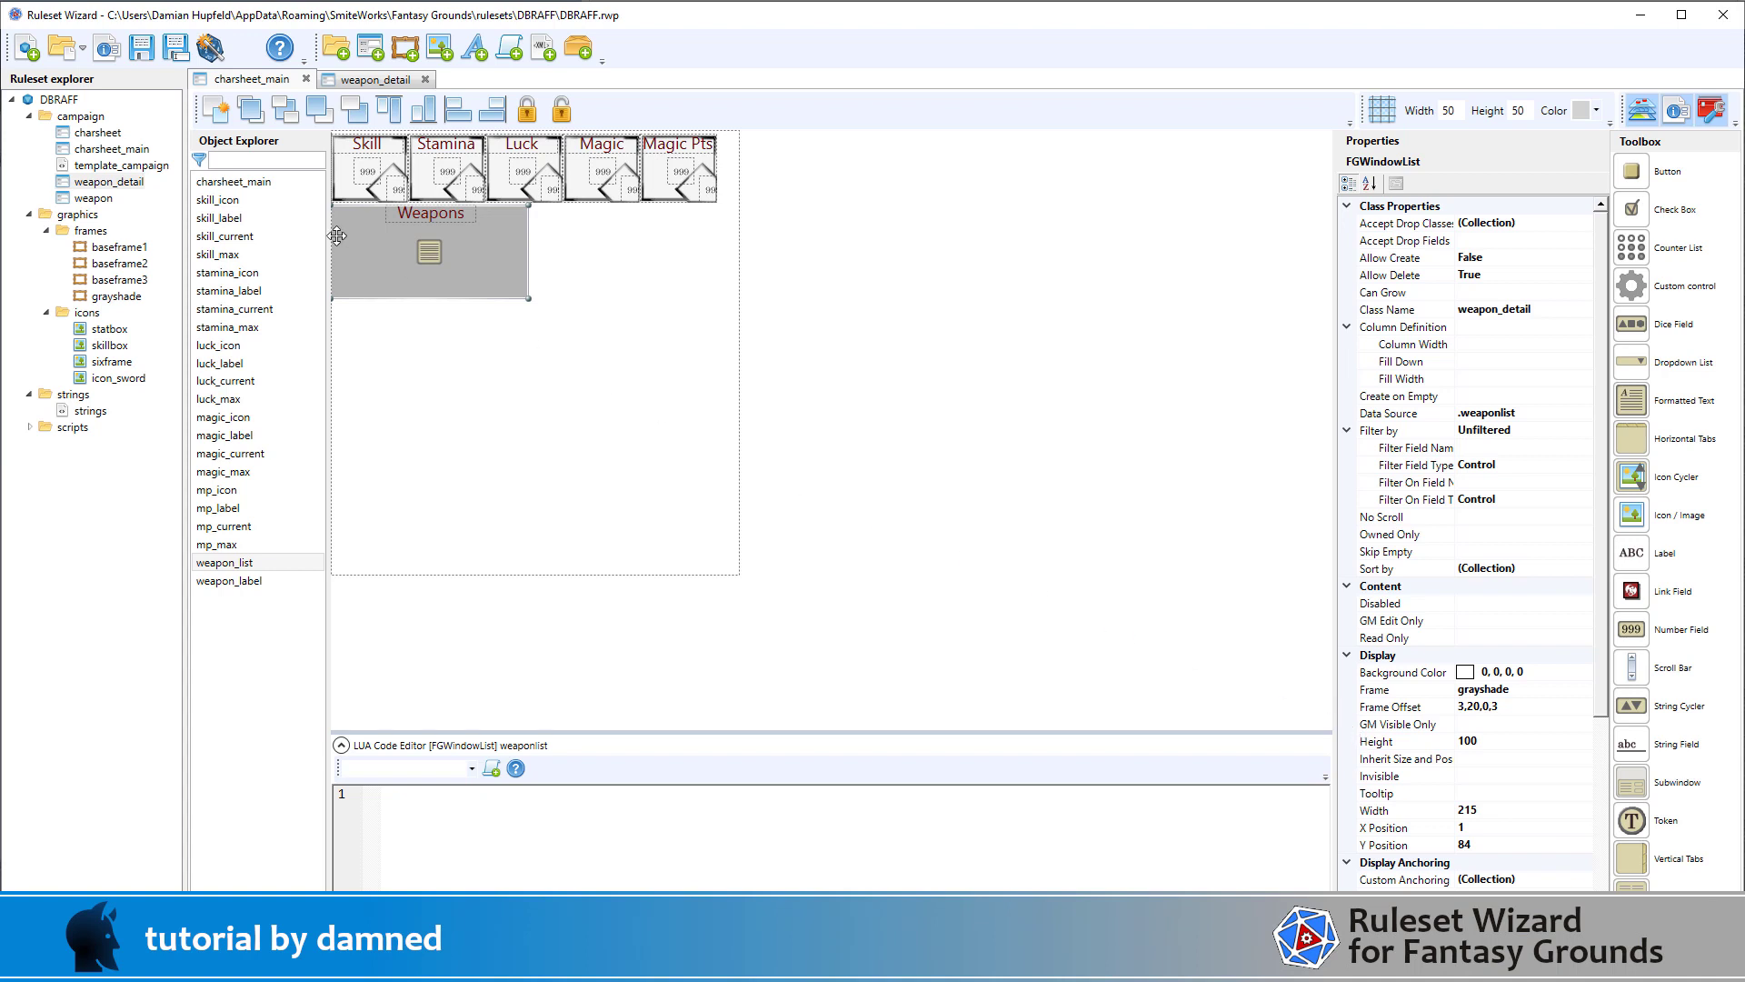
Review the dataLibrary script, the icon_sword and sixframe icons, and the grayshade frame
left_click(30, 428)
double_click(99, 445)
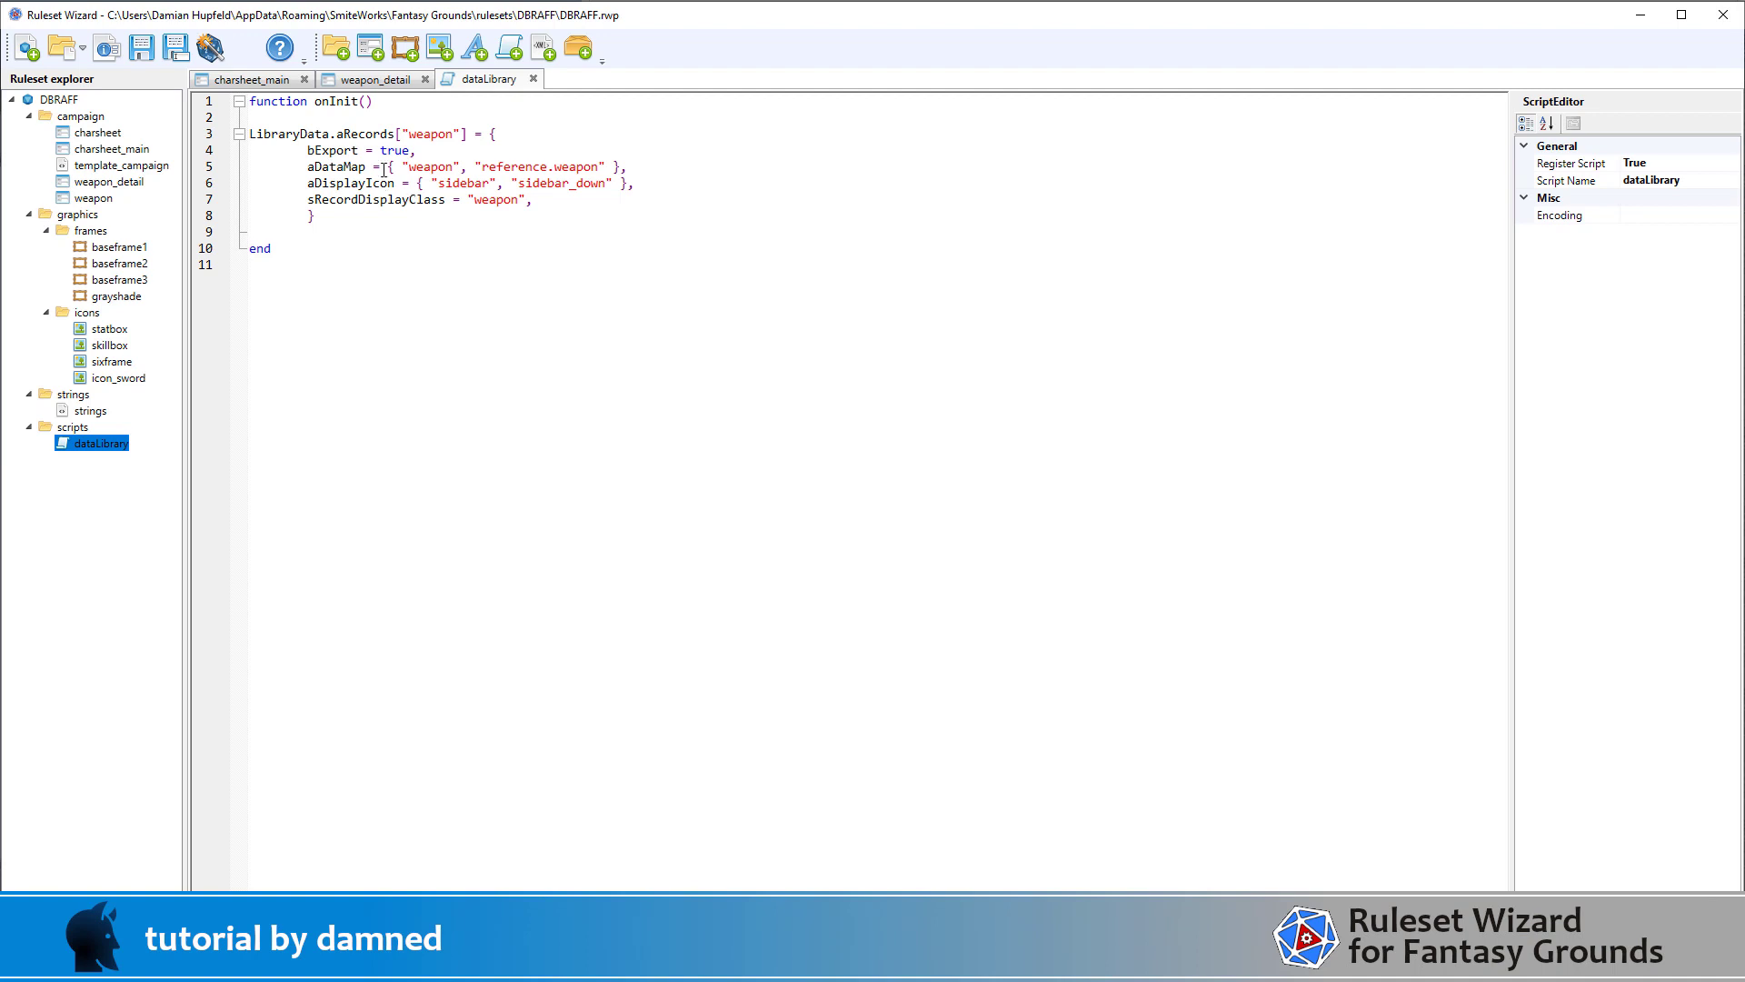
double_click(107, 381)
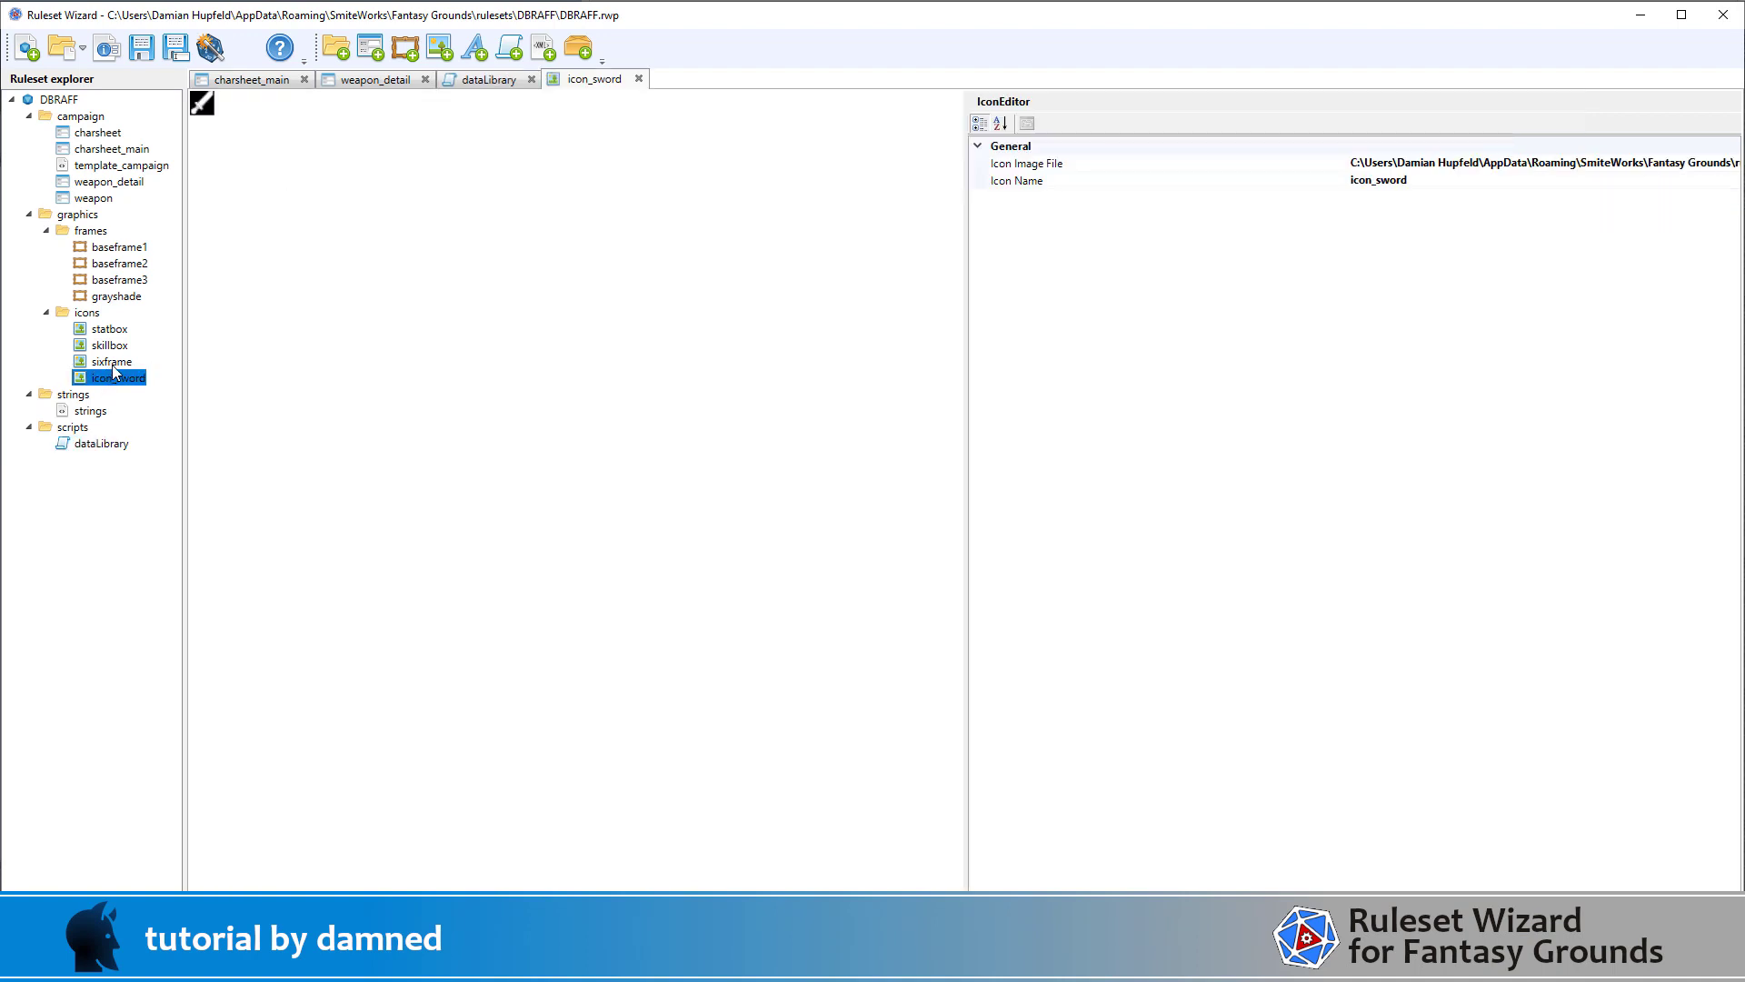
double_click(112, 364)
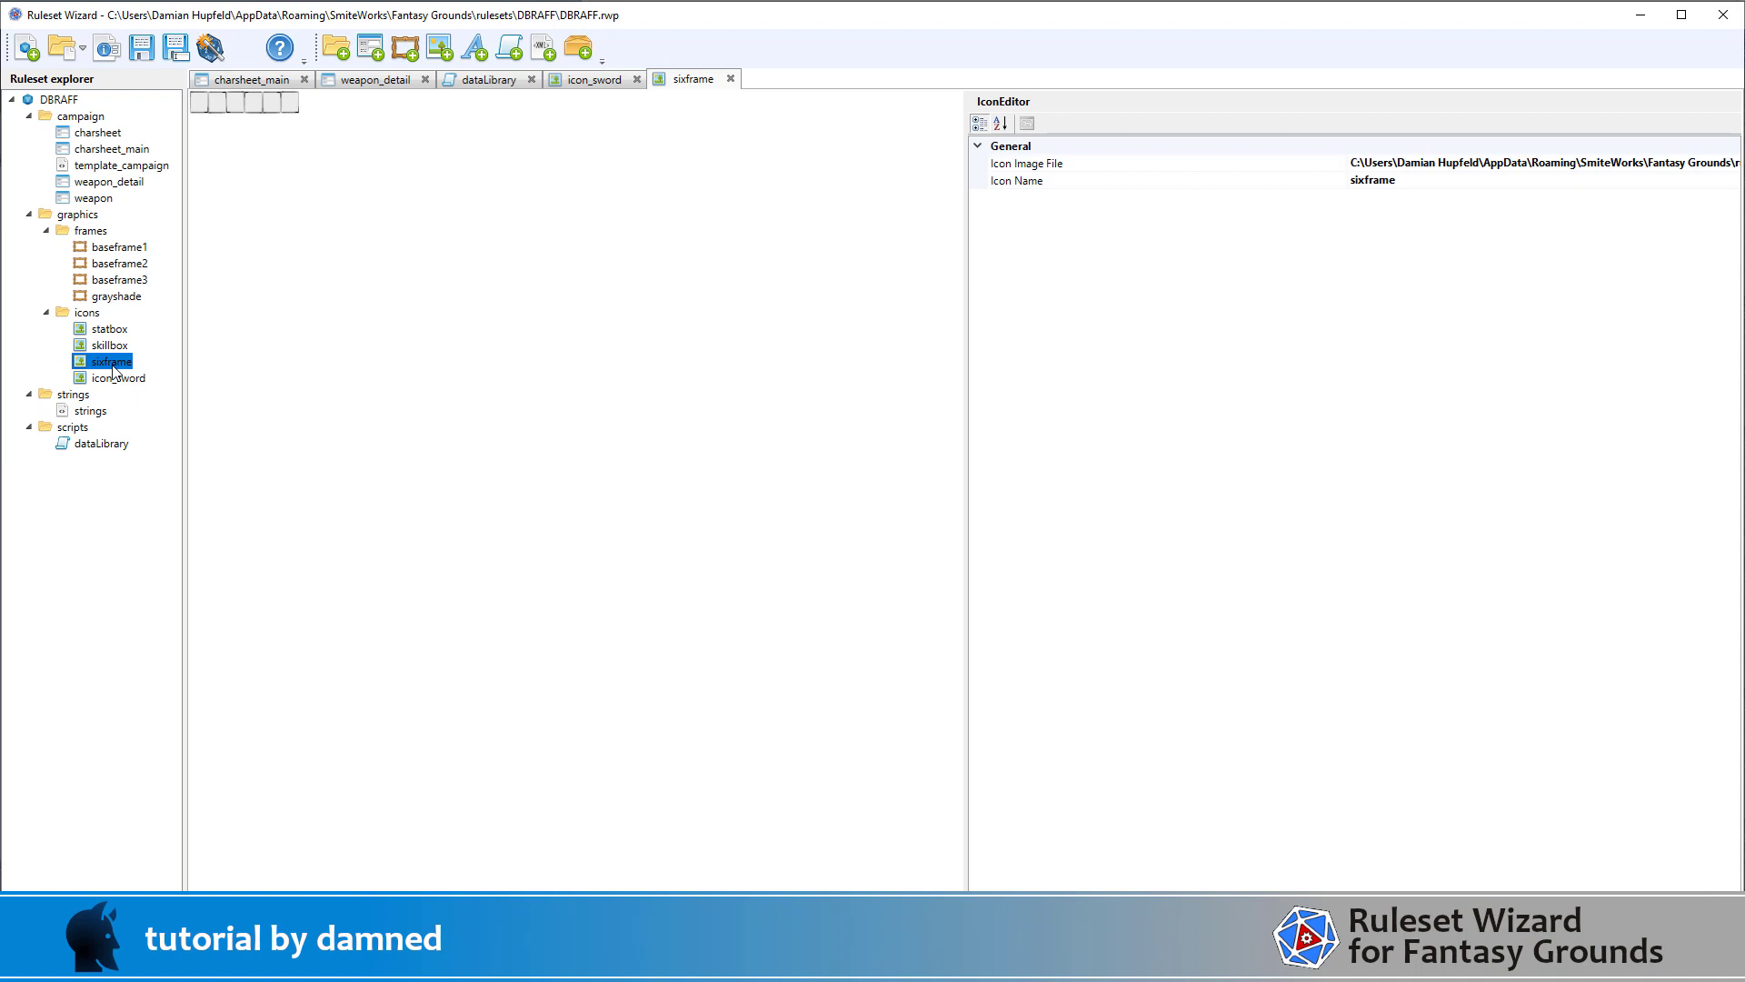
double_click(112, 299)
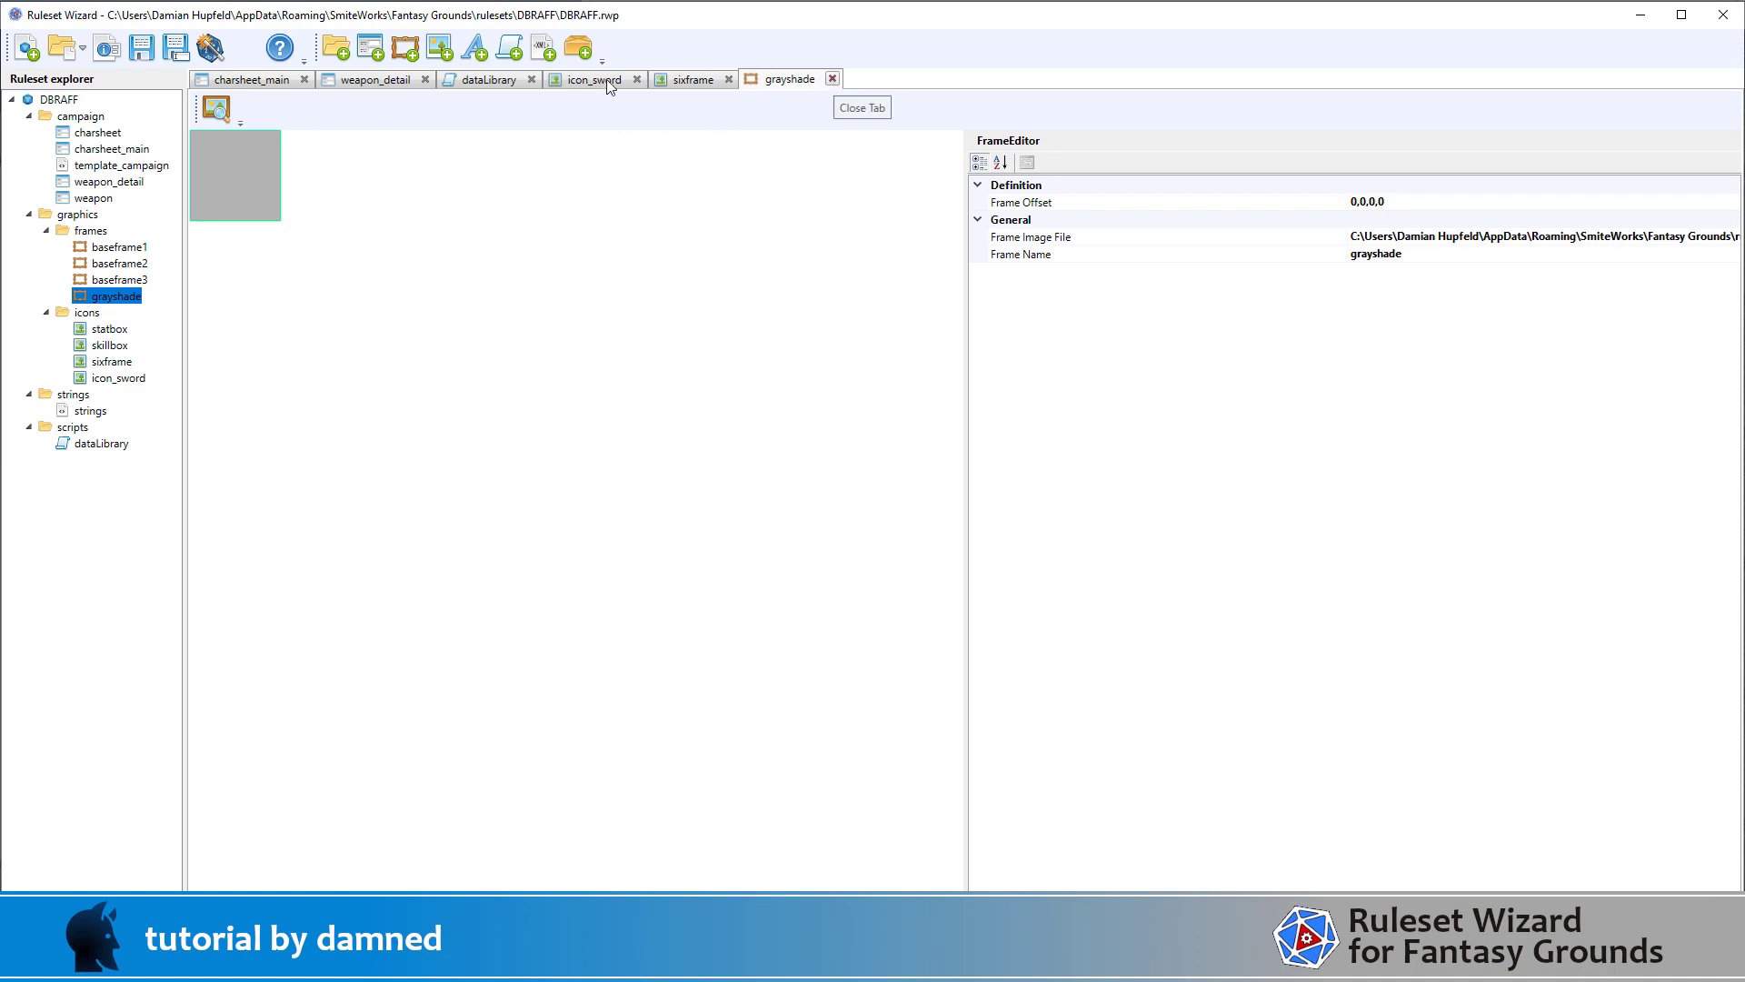
Export the ruleset as DBRAFF.pak into the rulesets folder
left_click(210, 55)
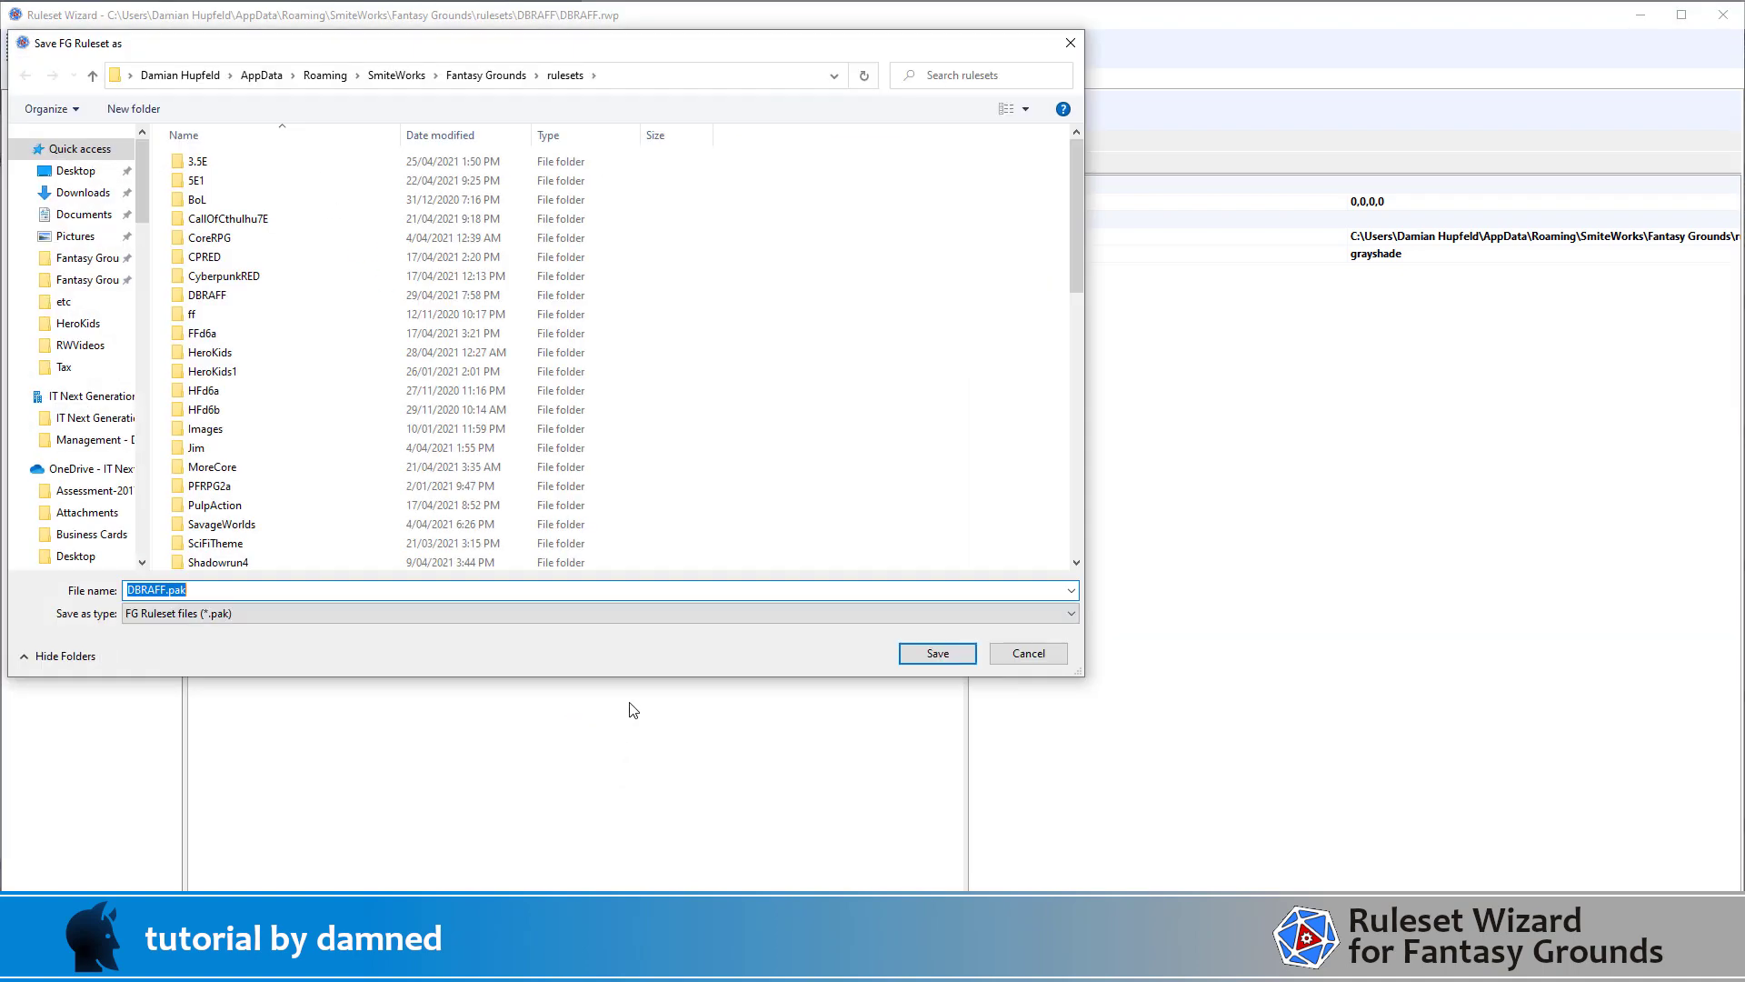
left_click(935, 655)
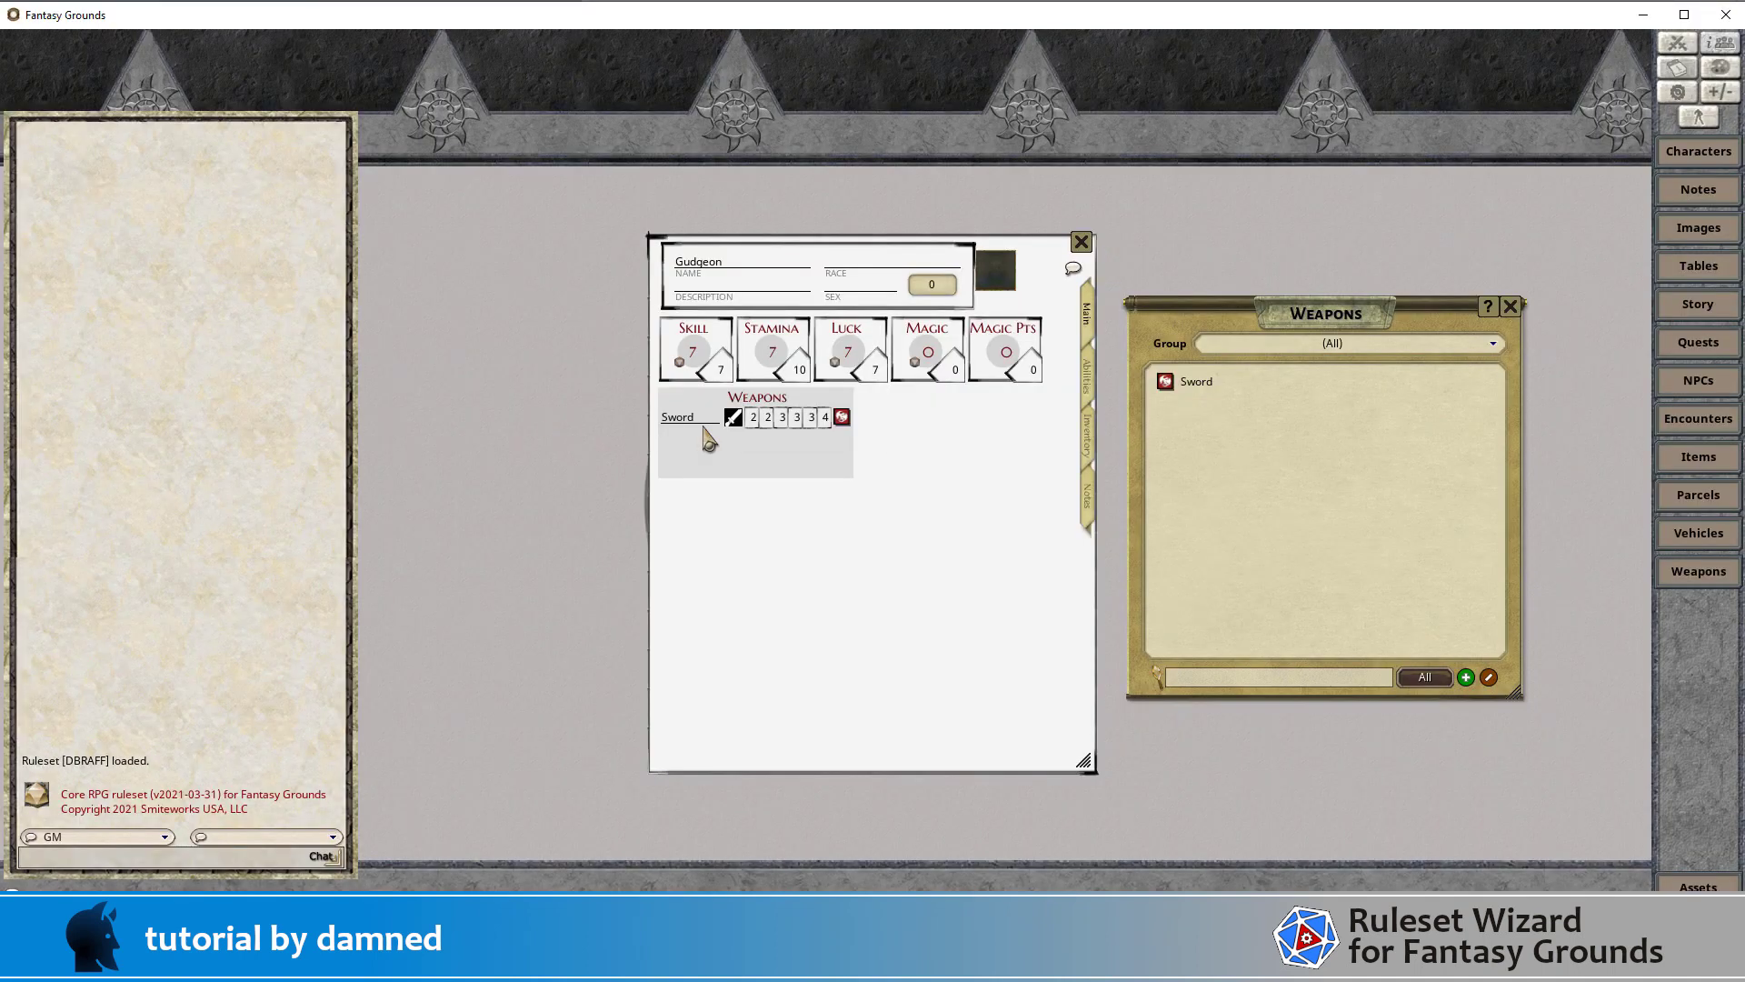
Switch to Fantasy Grounds and delete the Sword from the character sheet's Weapons list
right_click(682, 425)
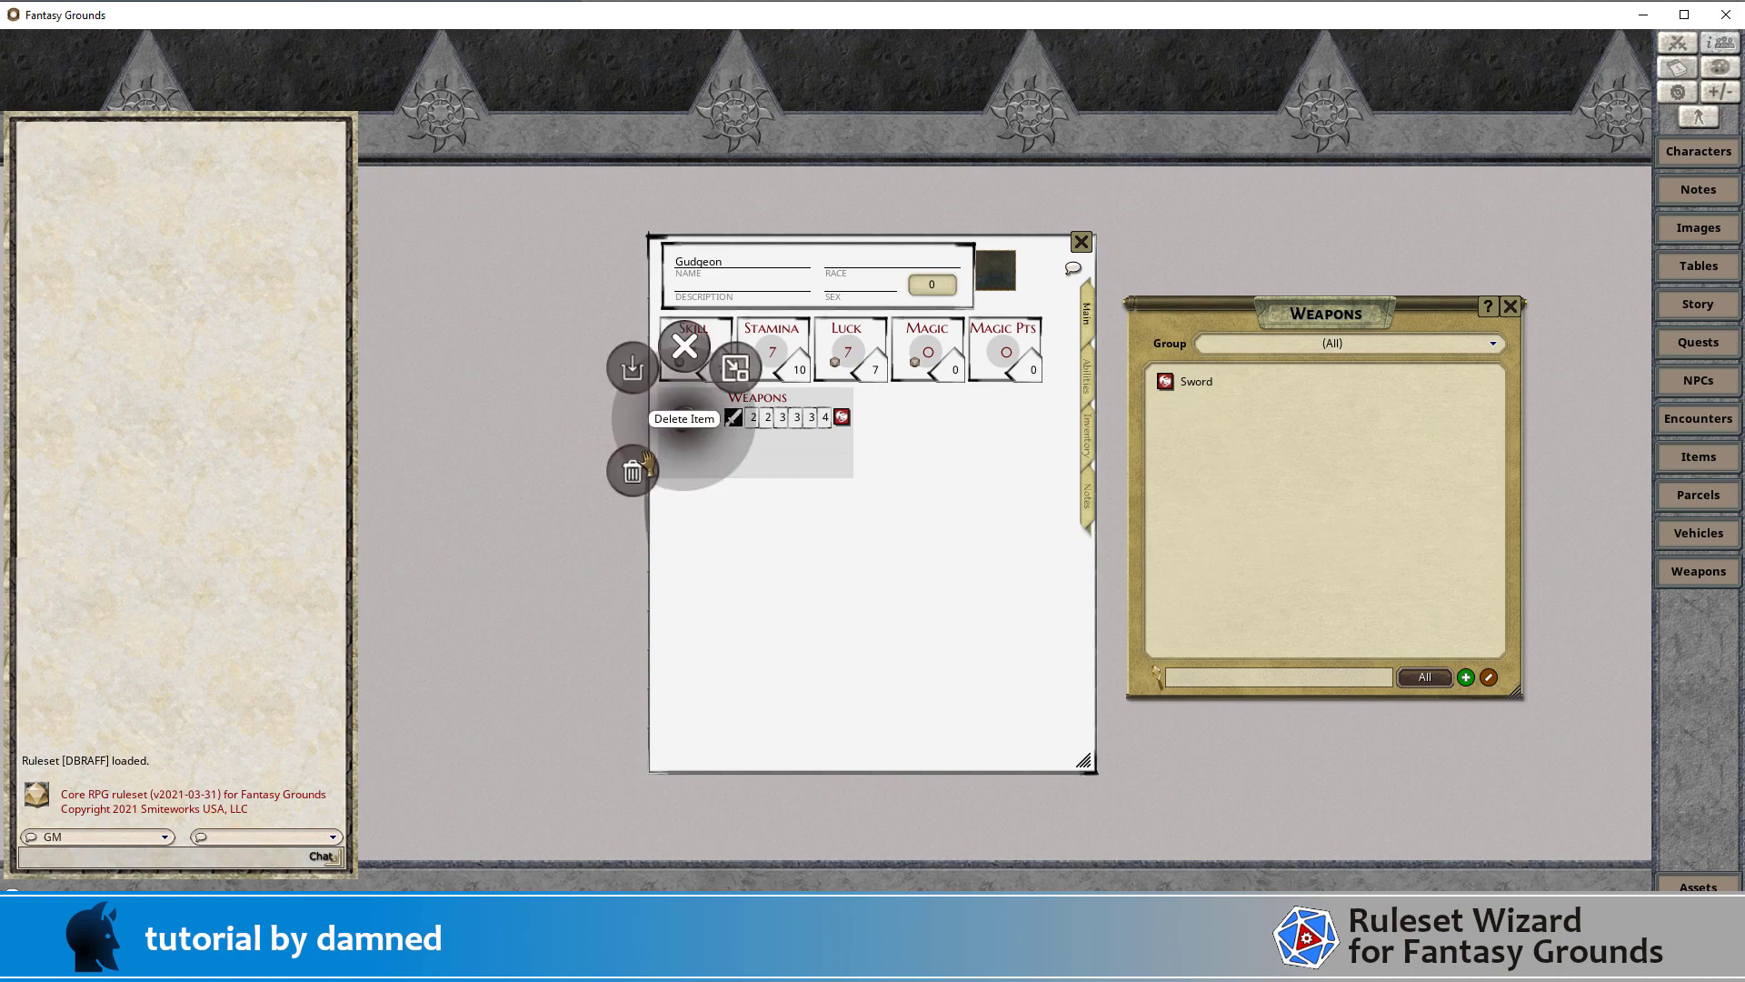
left_click(592, 471)
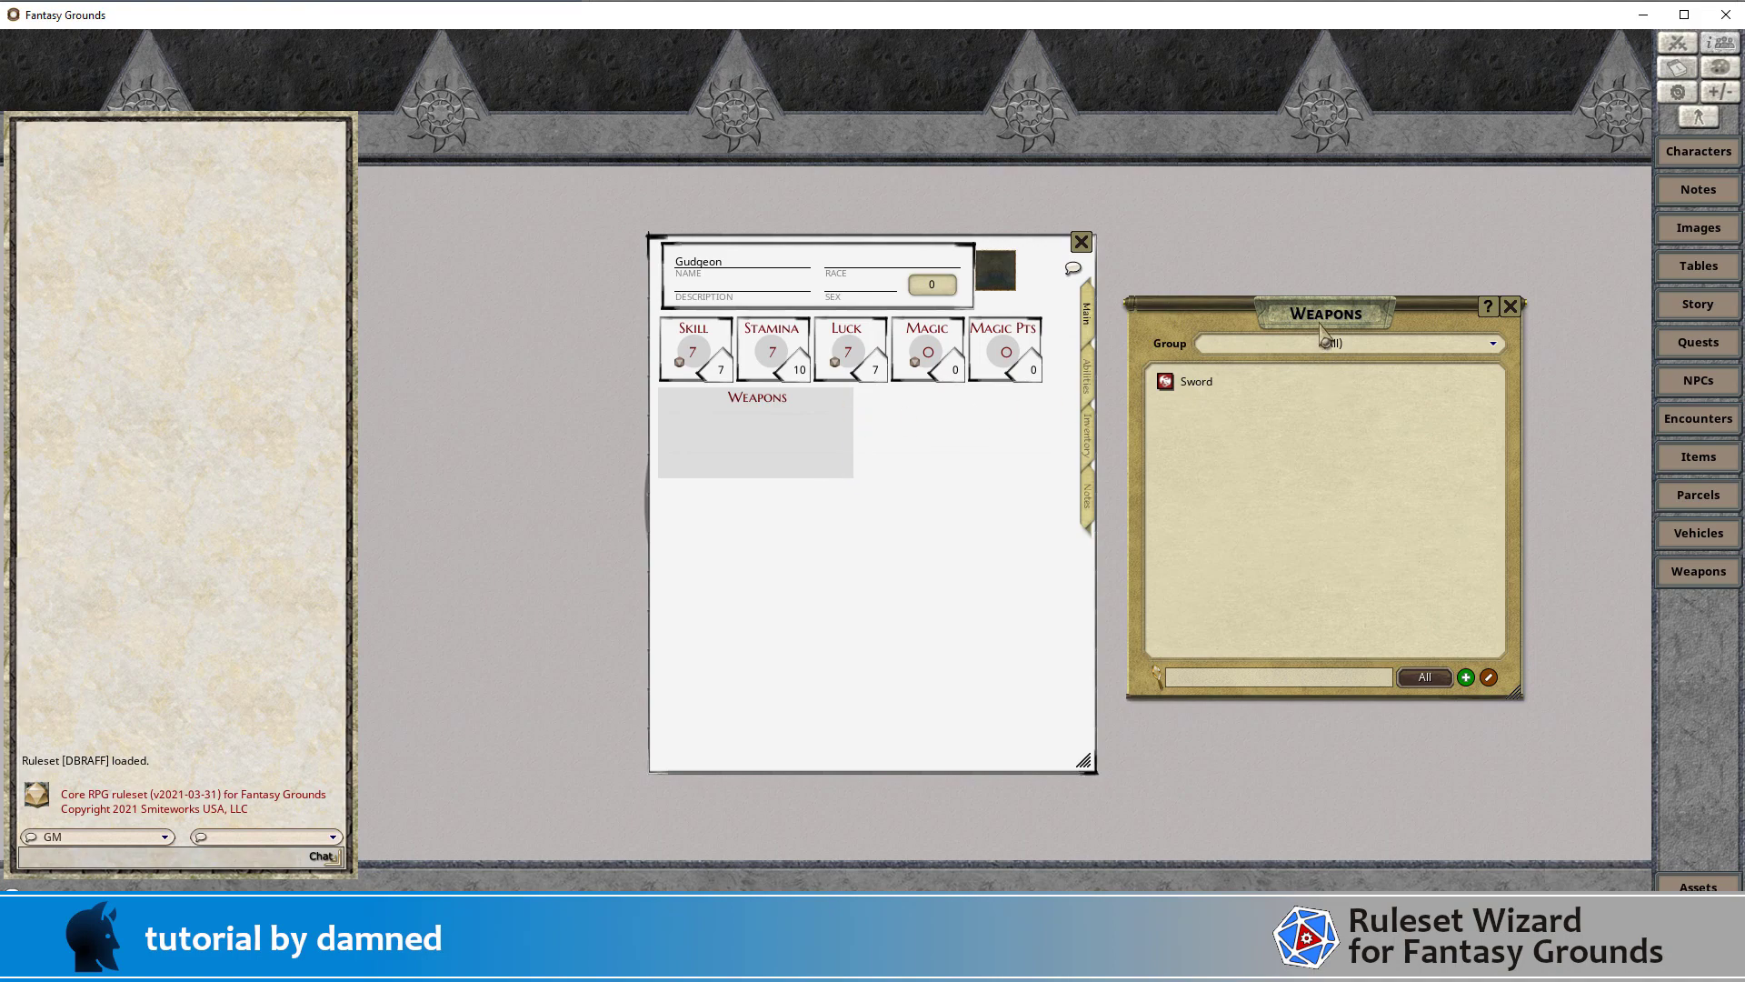
Toggle the Weapons entry off and back on in the sidebar options, and close the options
left_click(1674, 97)
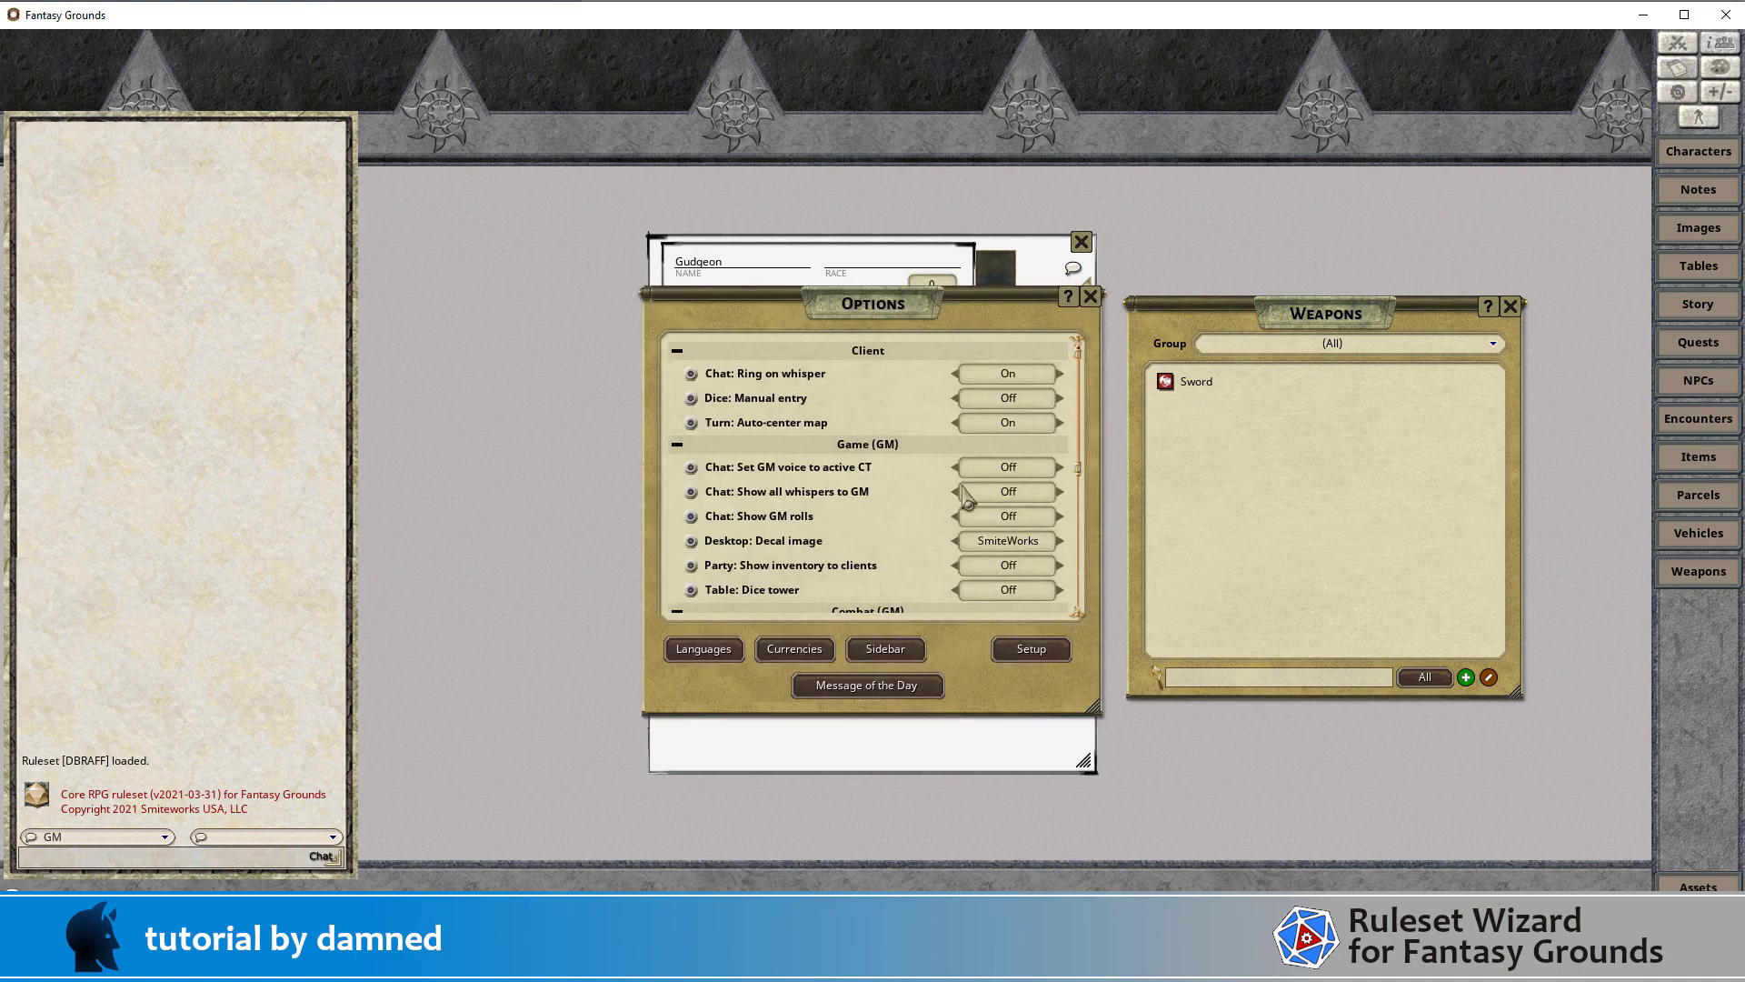
left_click(886, 653)
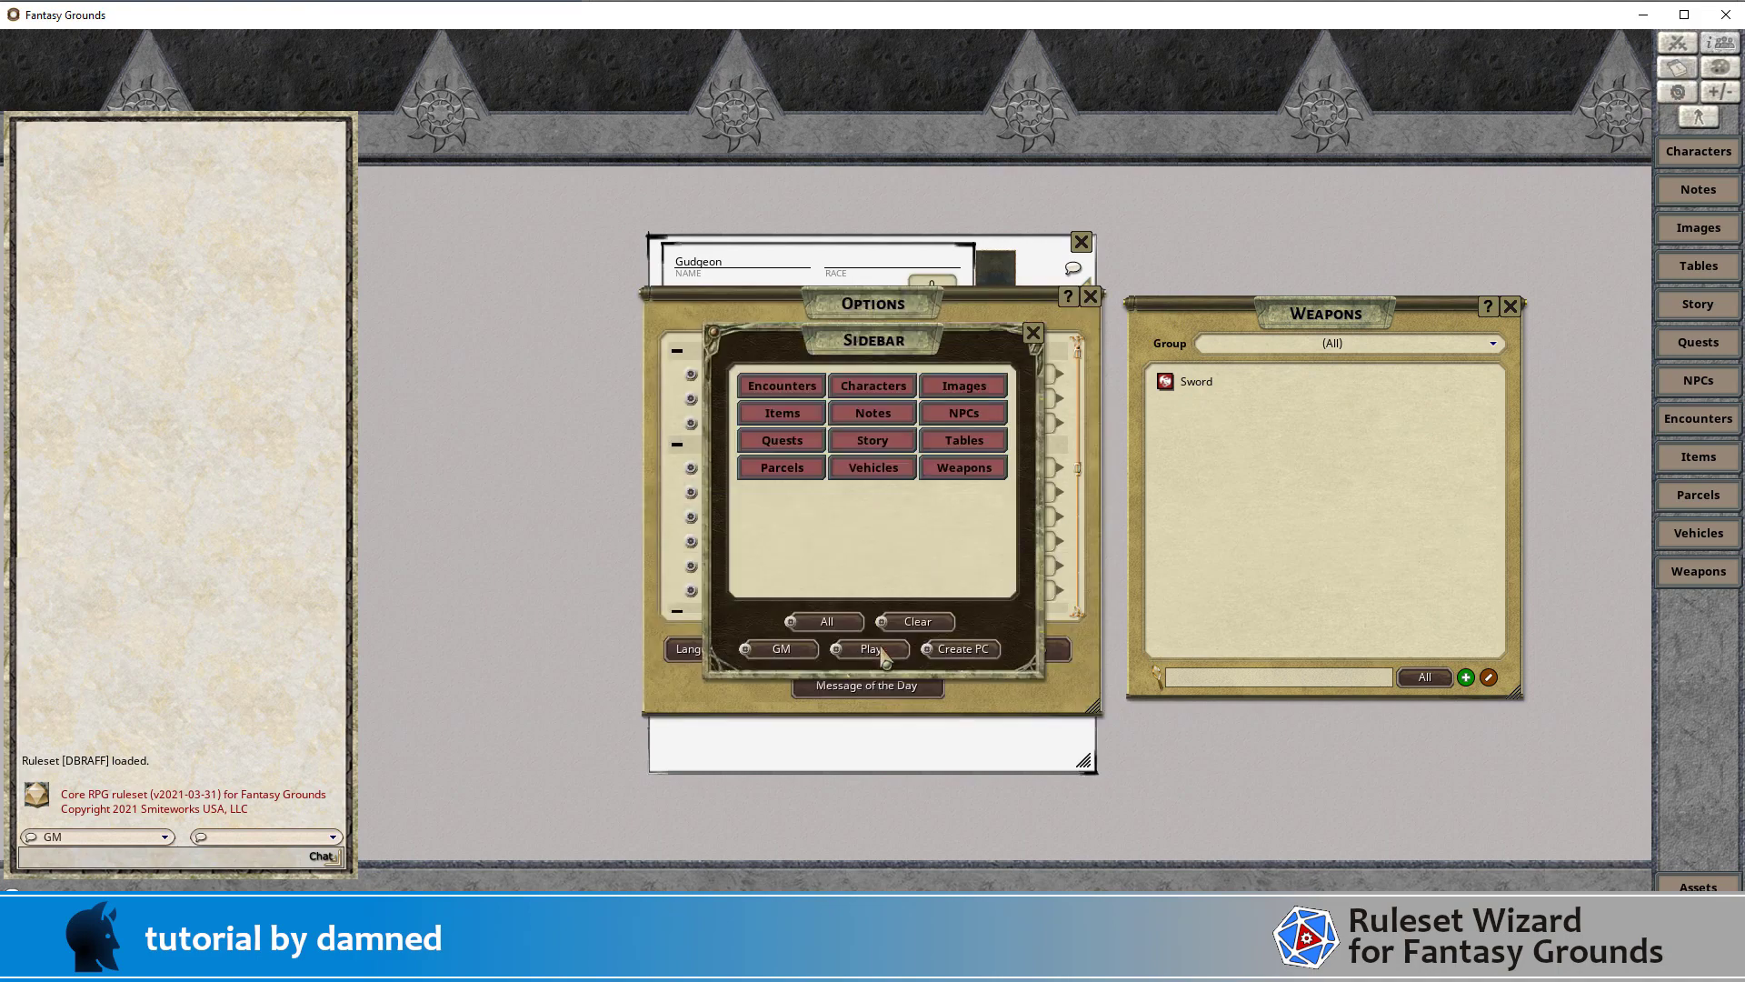
left_click(967, 473)
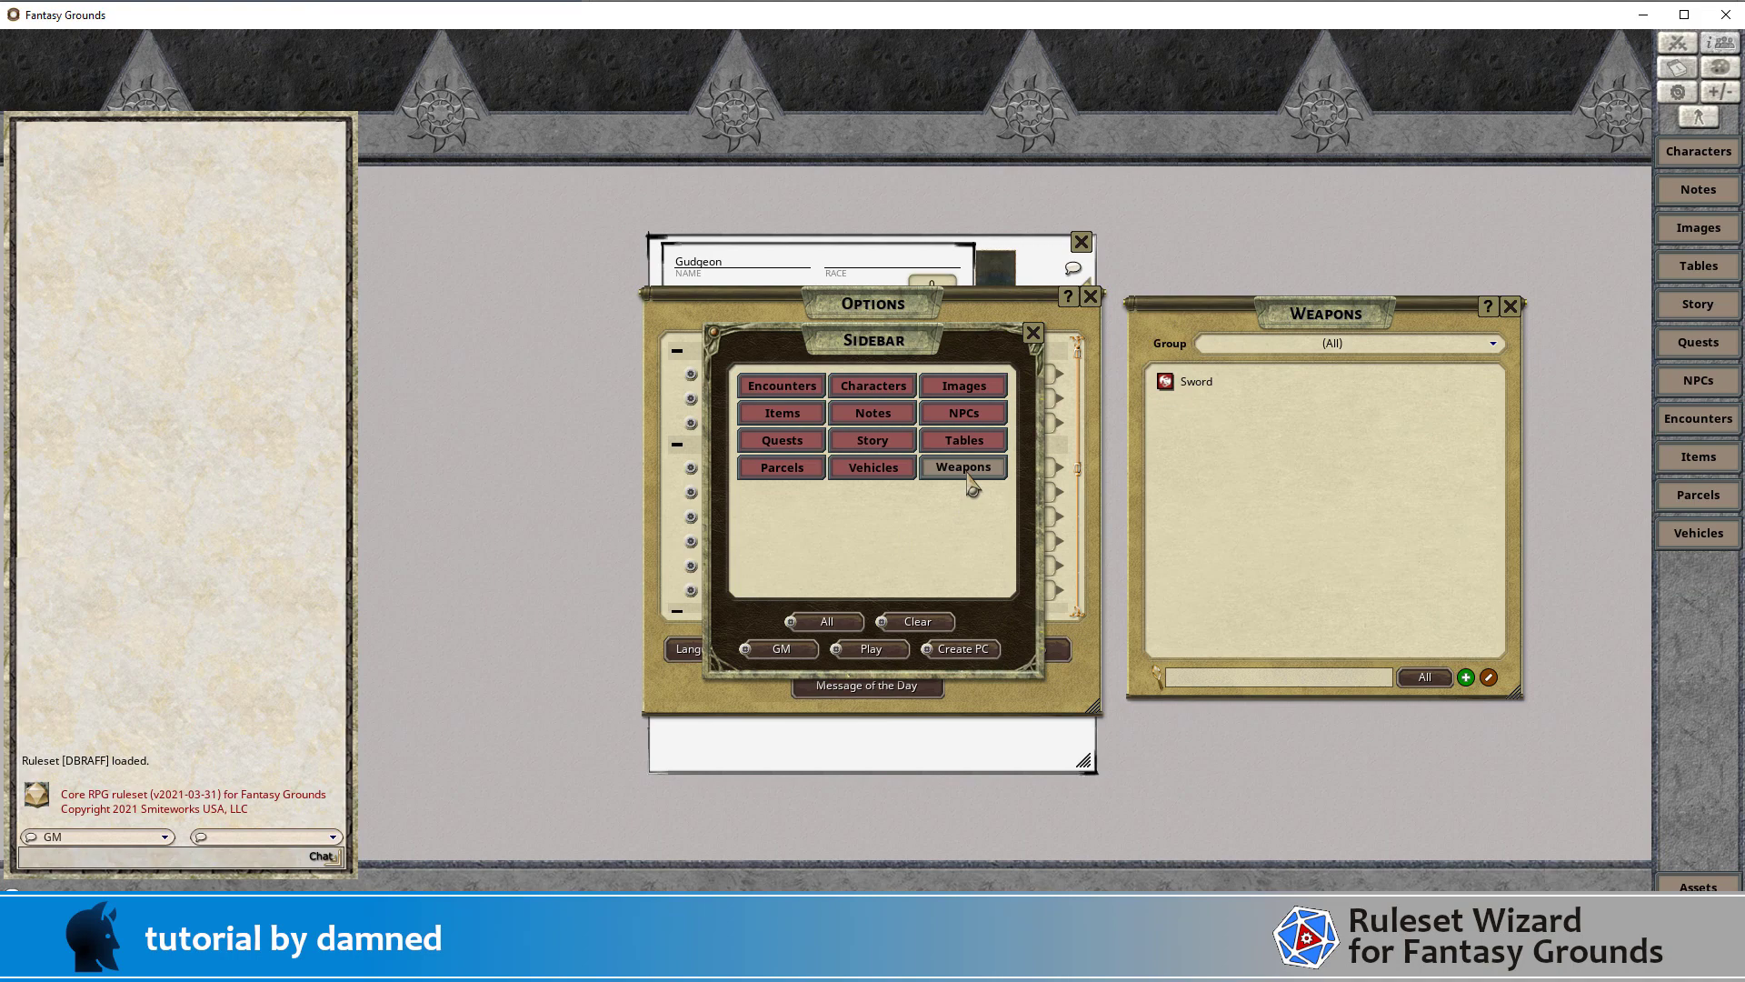
left_click(969, 474)
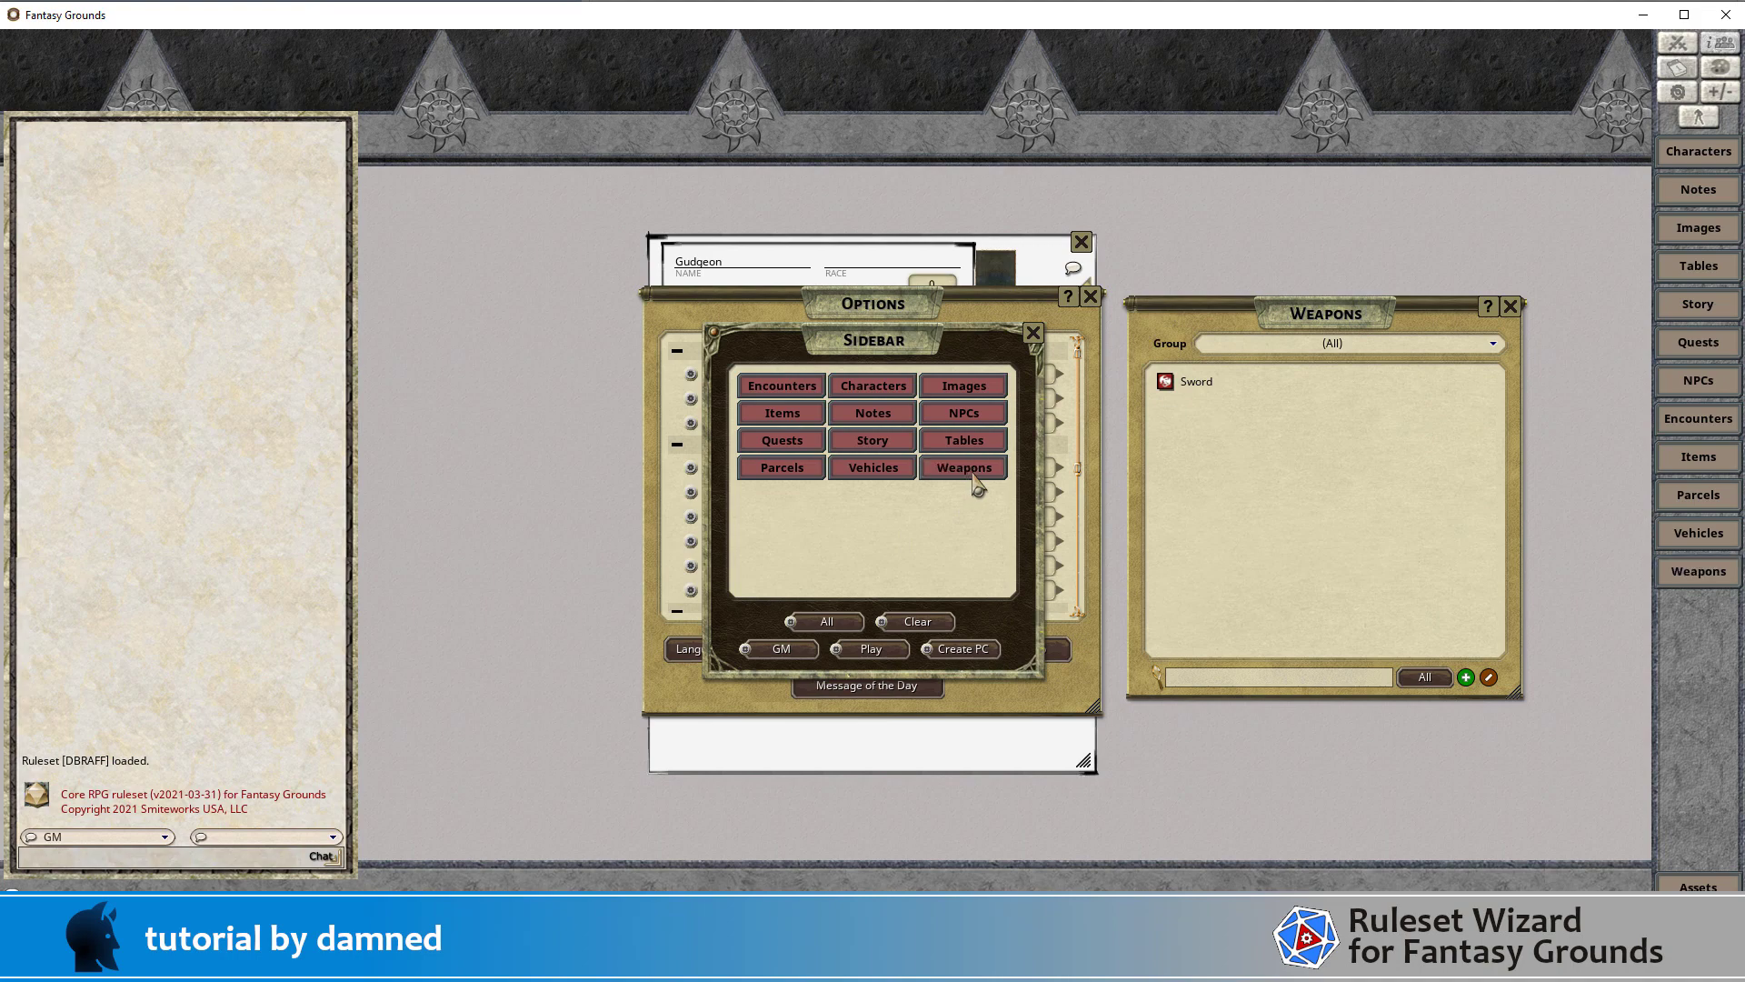
left_click(974, 475)
left_click(972, 472)
left_click(1034, 333)
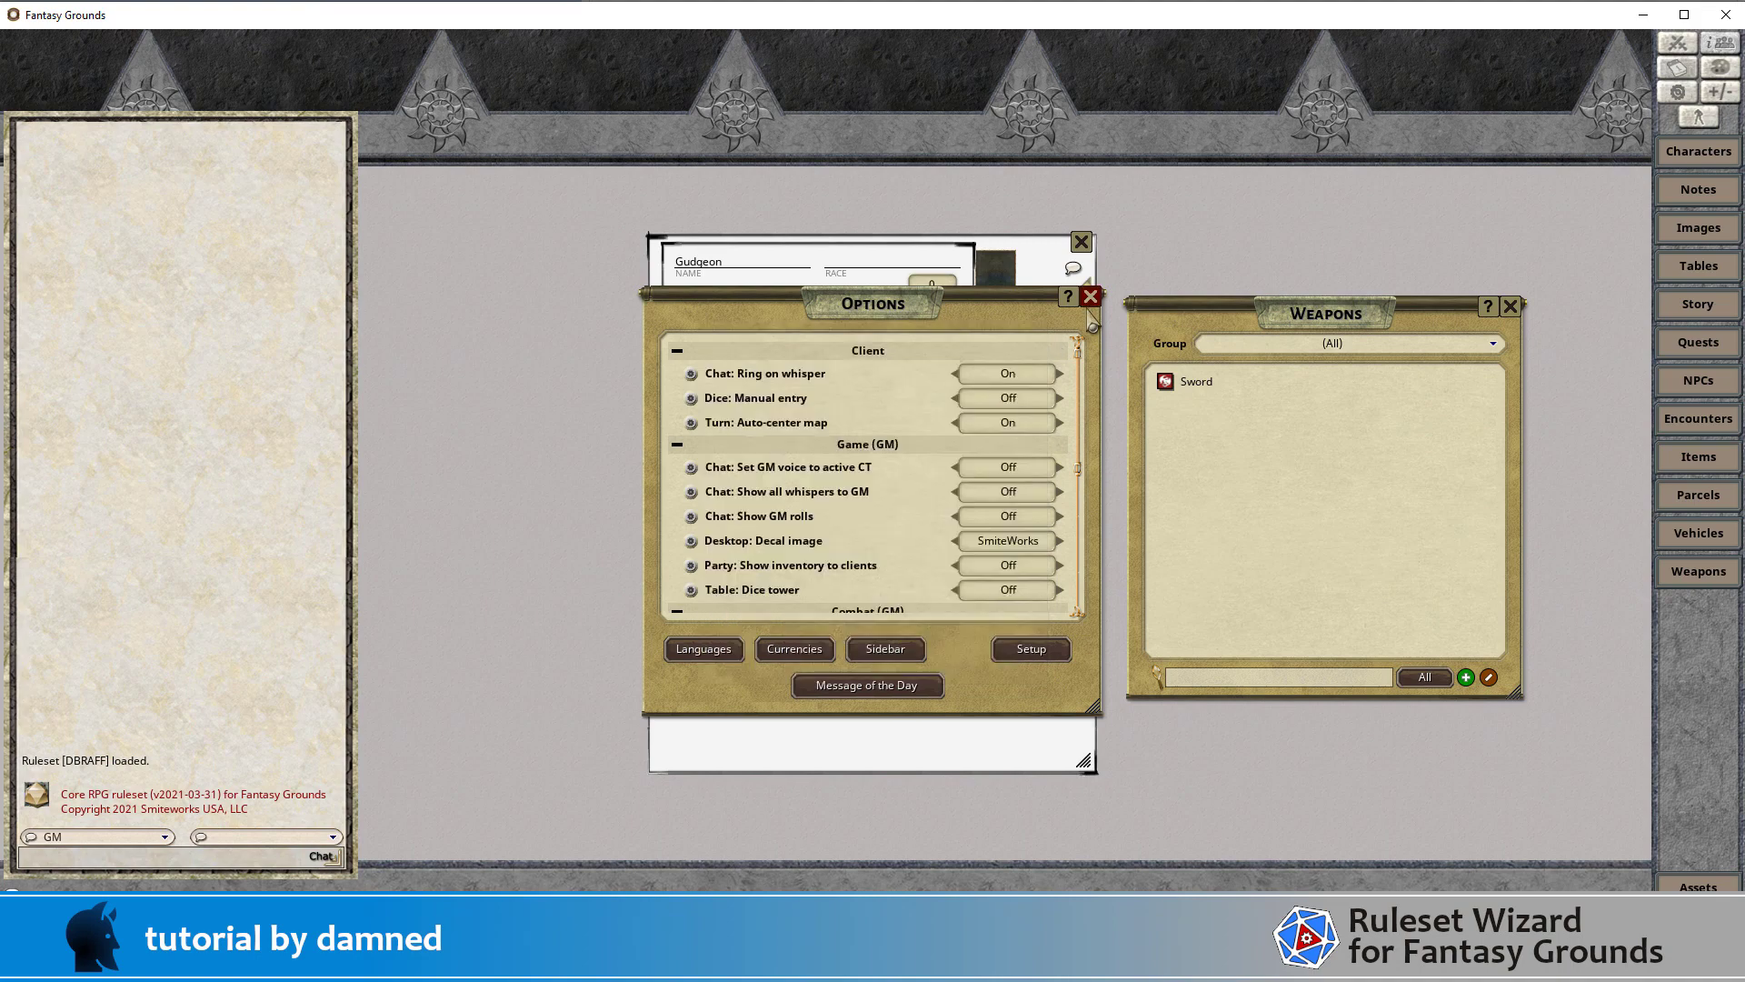
left_click(1090, 296)
View the campaign's Sword record and add the Sword to the character sheet's Weapons list
double_click(1196, 383)
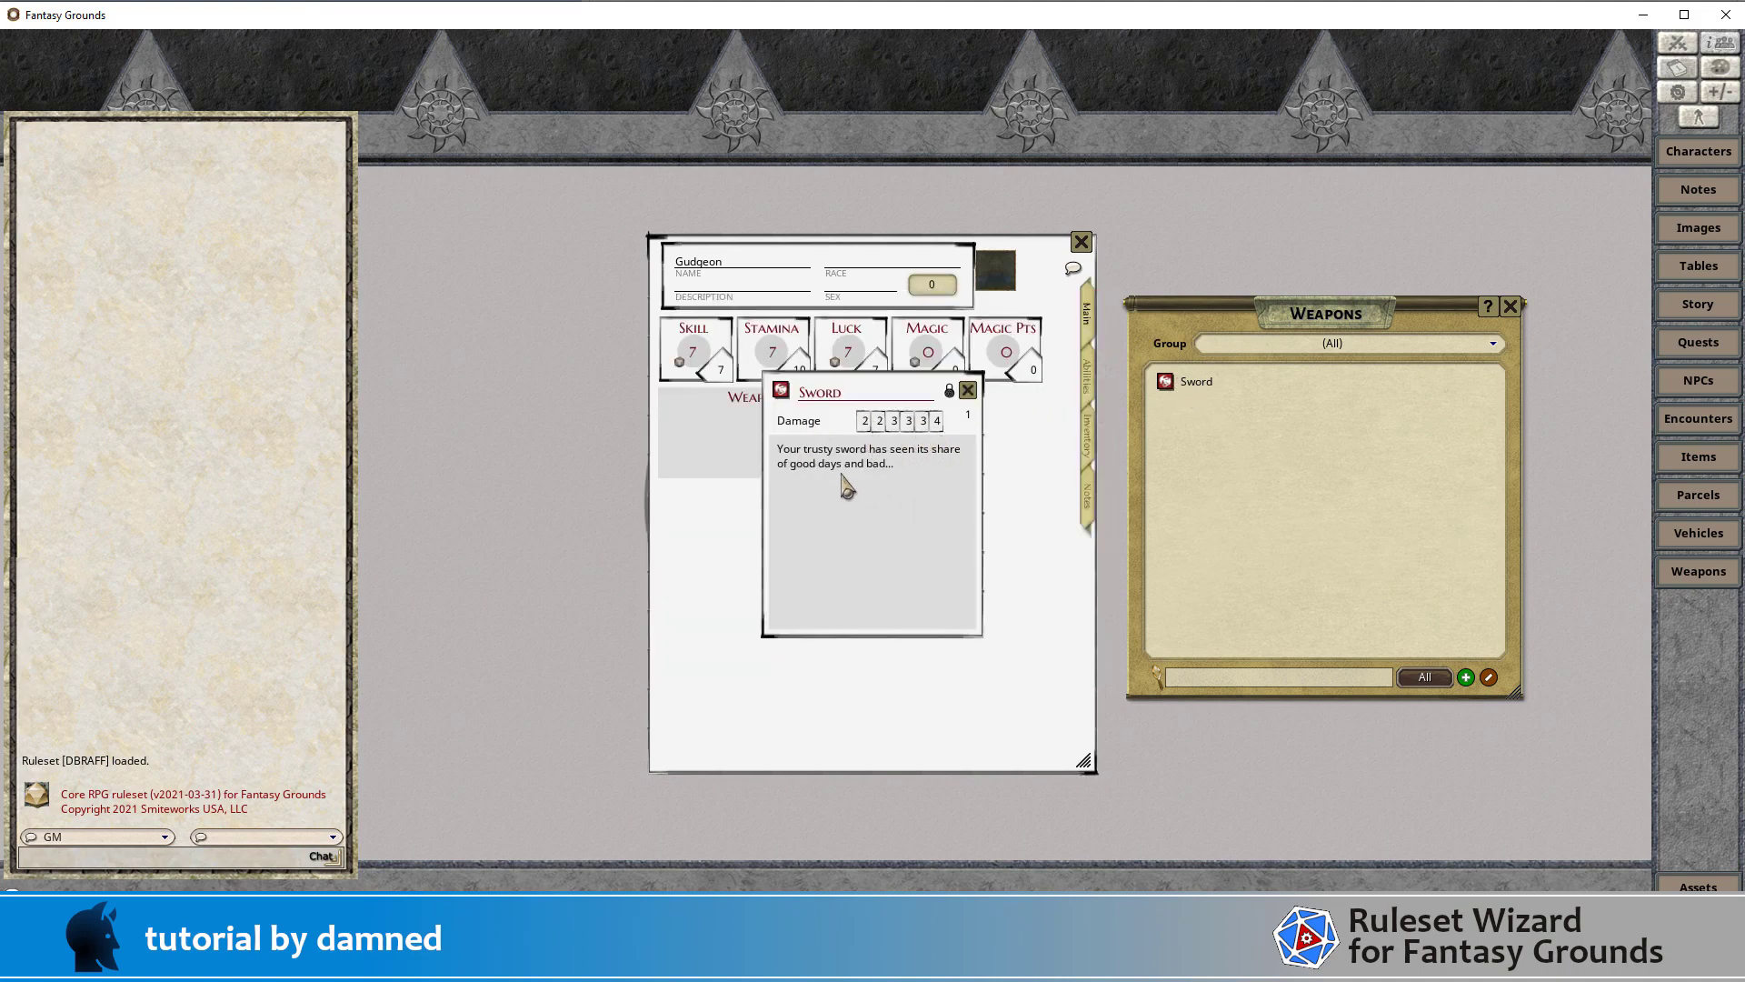
left_click(968, 390)
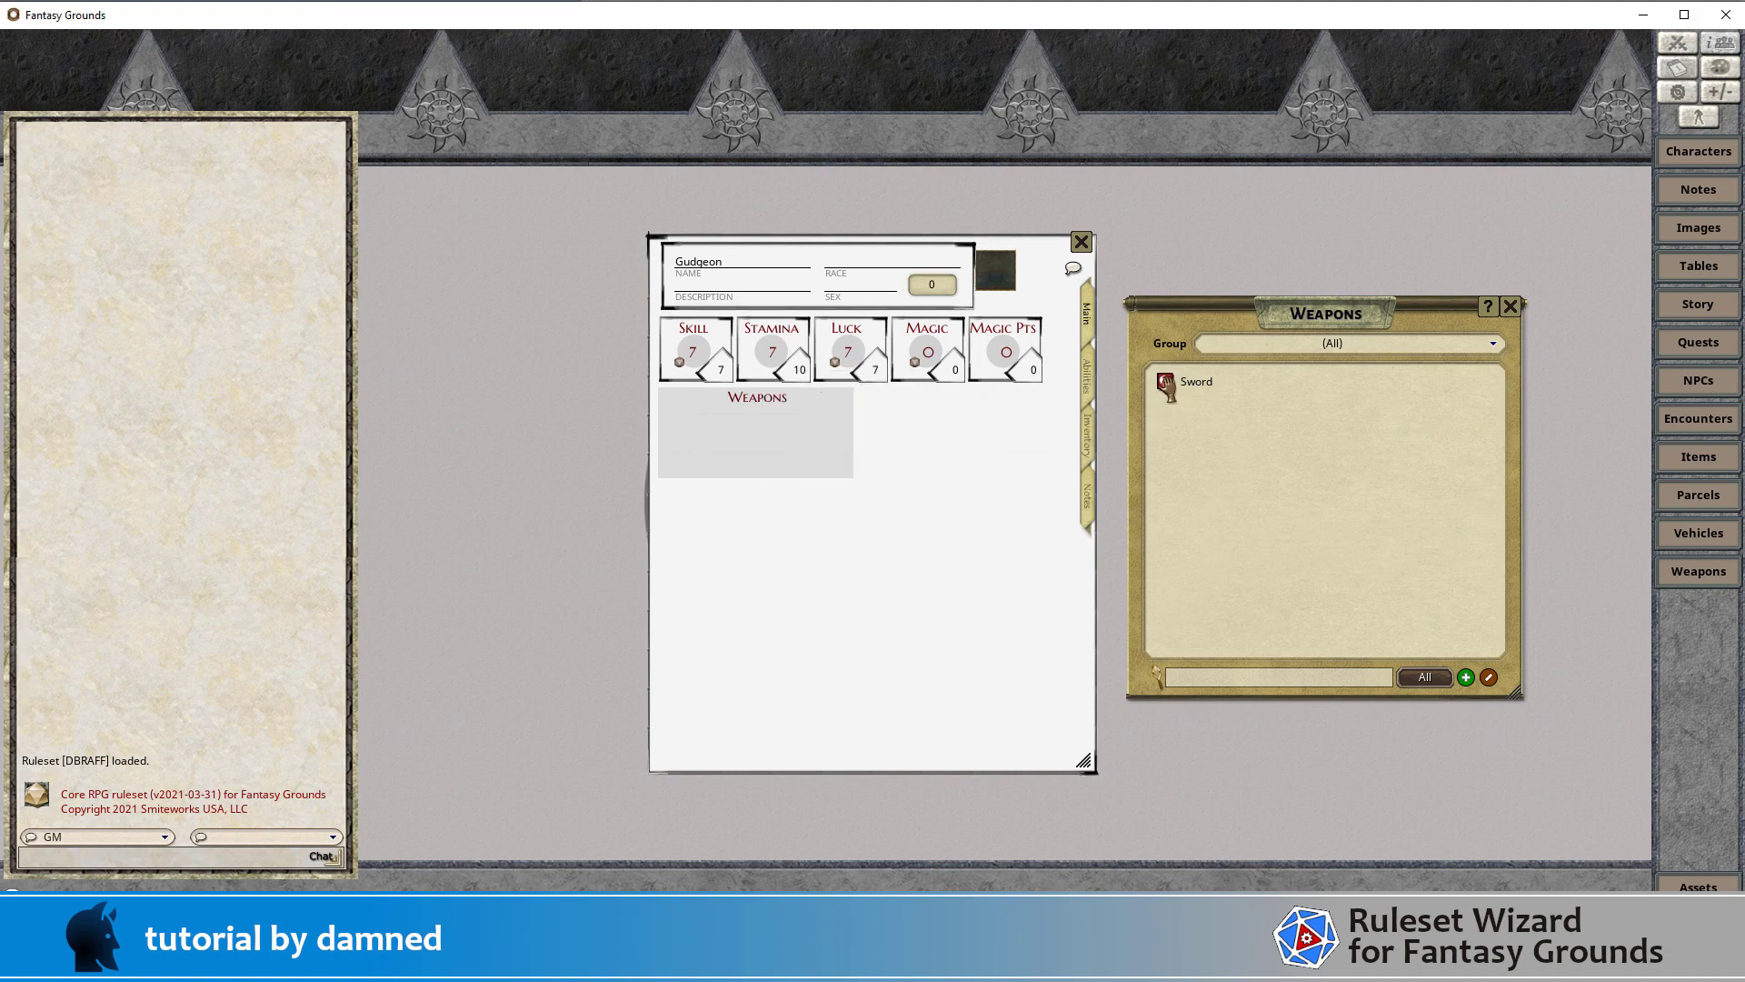
left_click_drag(1165, 380, 799, 423)
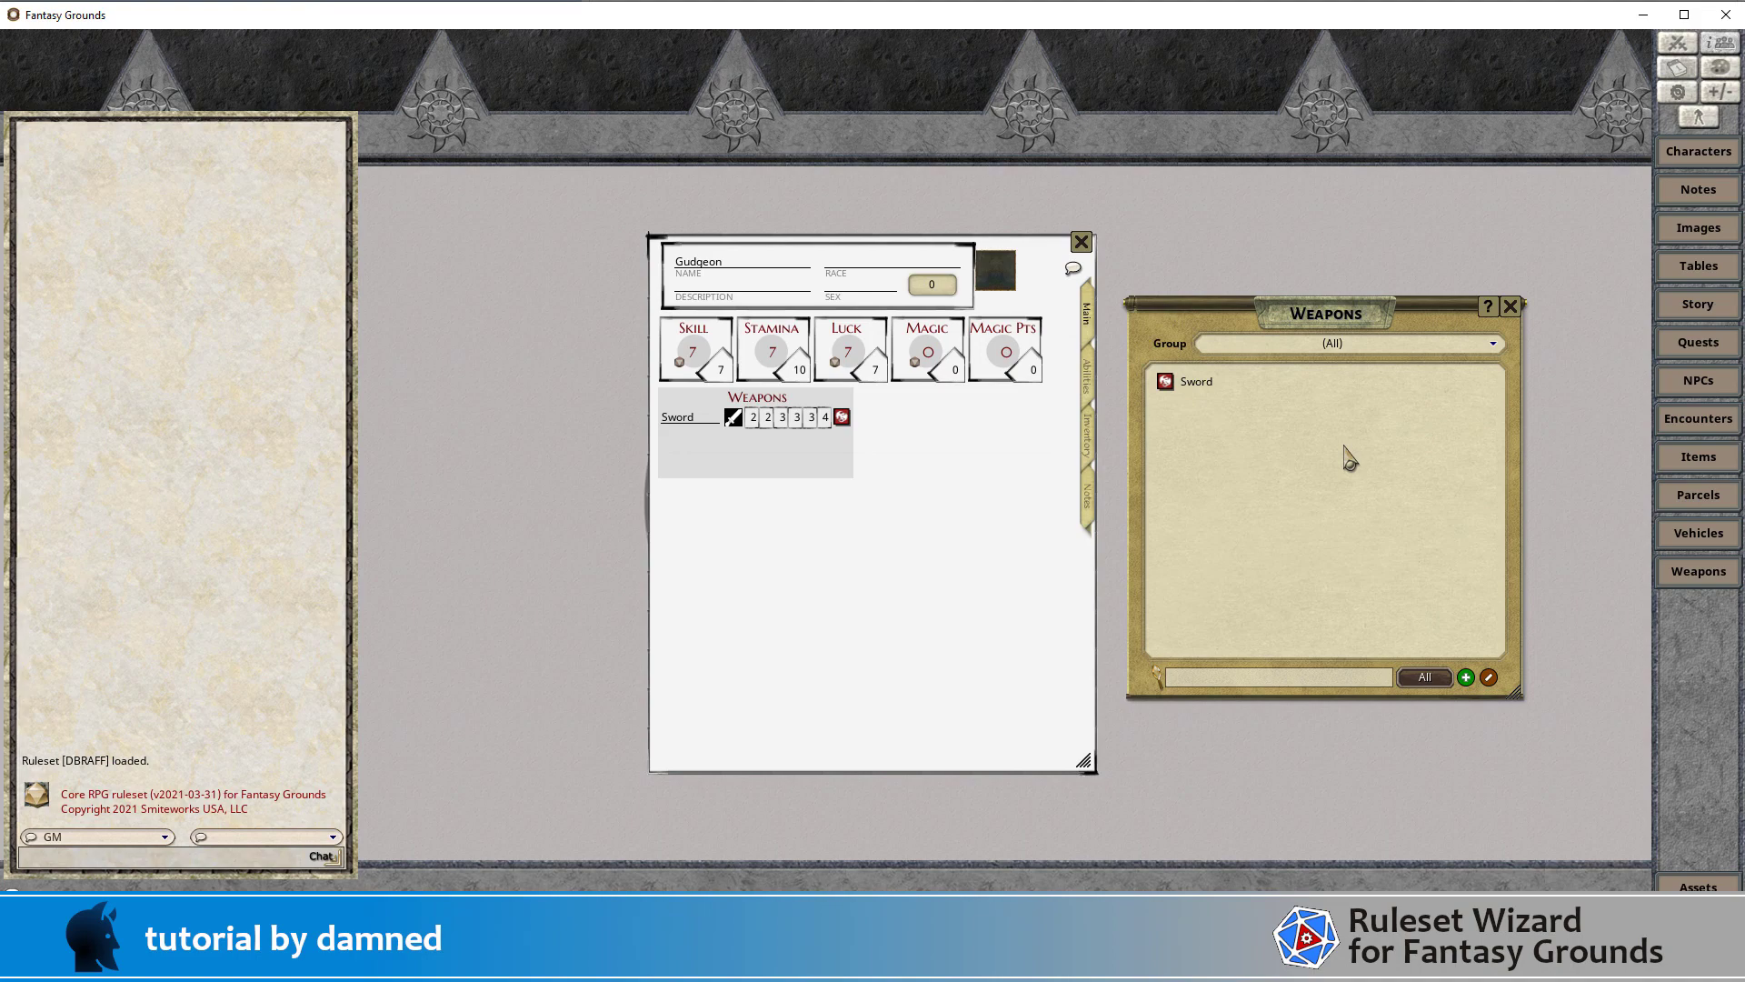
Duplicate the Sword record in the campaign's Weapons list, unlock the copy and rename it Dagger
left_click_drag(1168, 386, 1170, 422)
left_click(1209, 404)
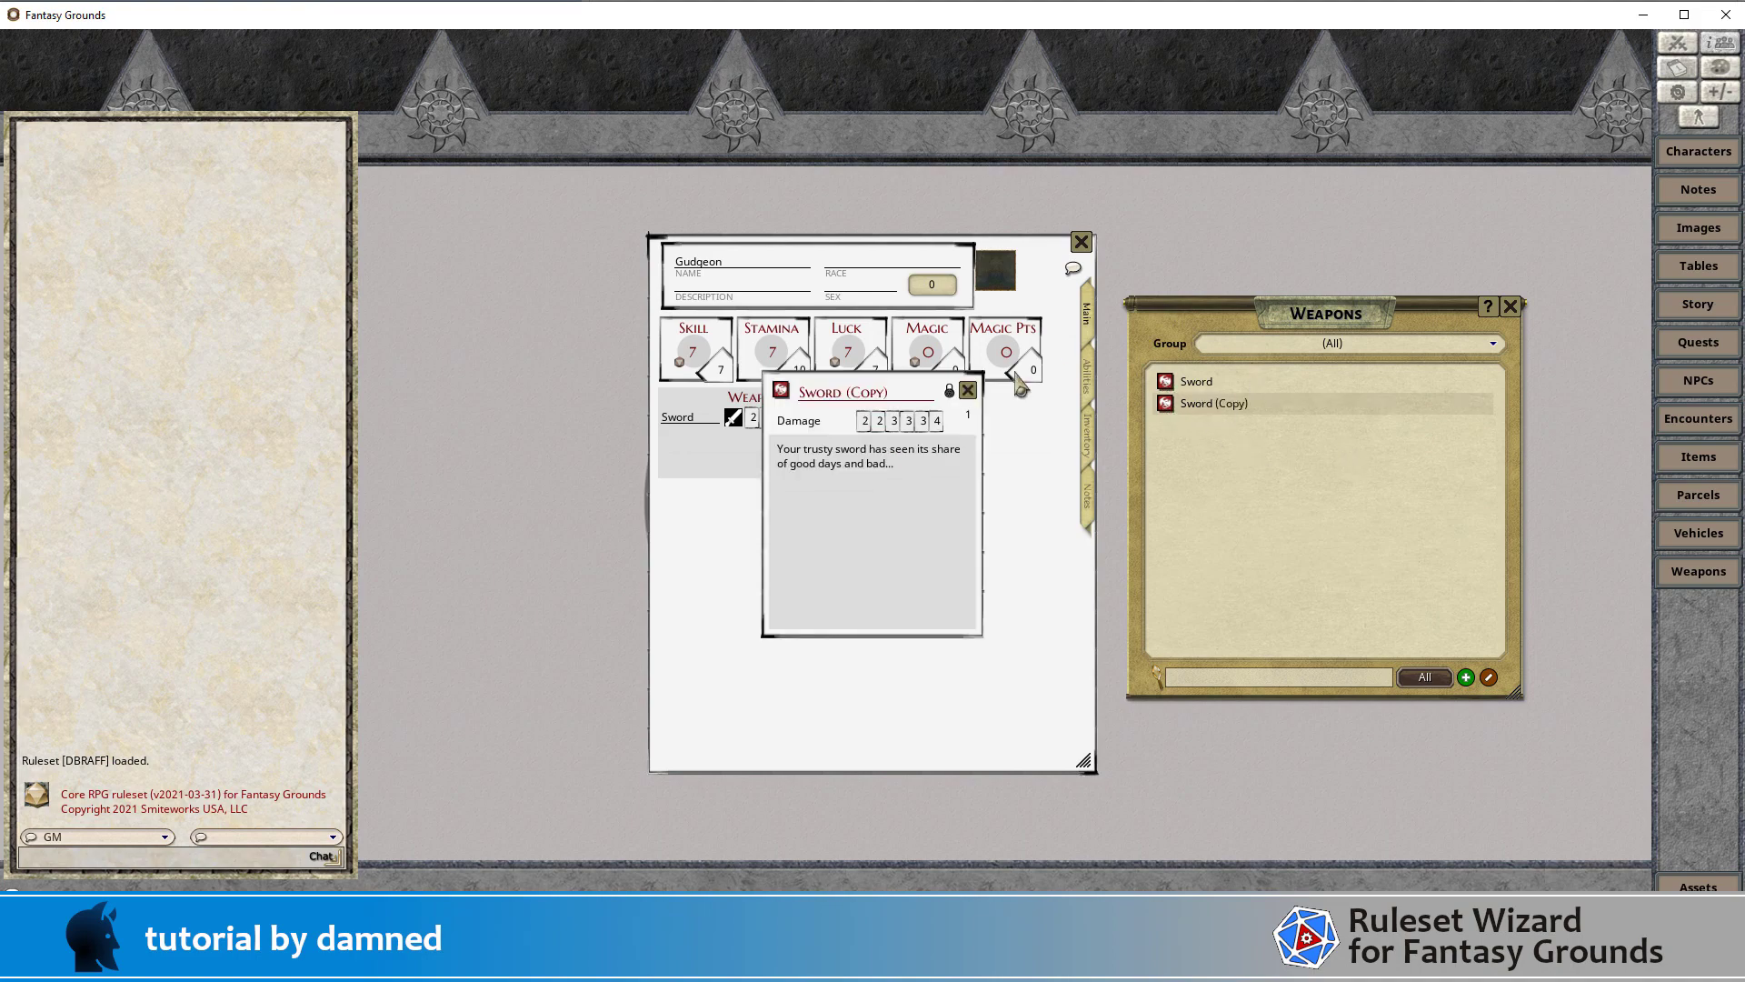
left_click(949, 391)
left_click(909, 399)
double_click(908, 398)
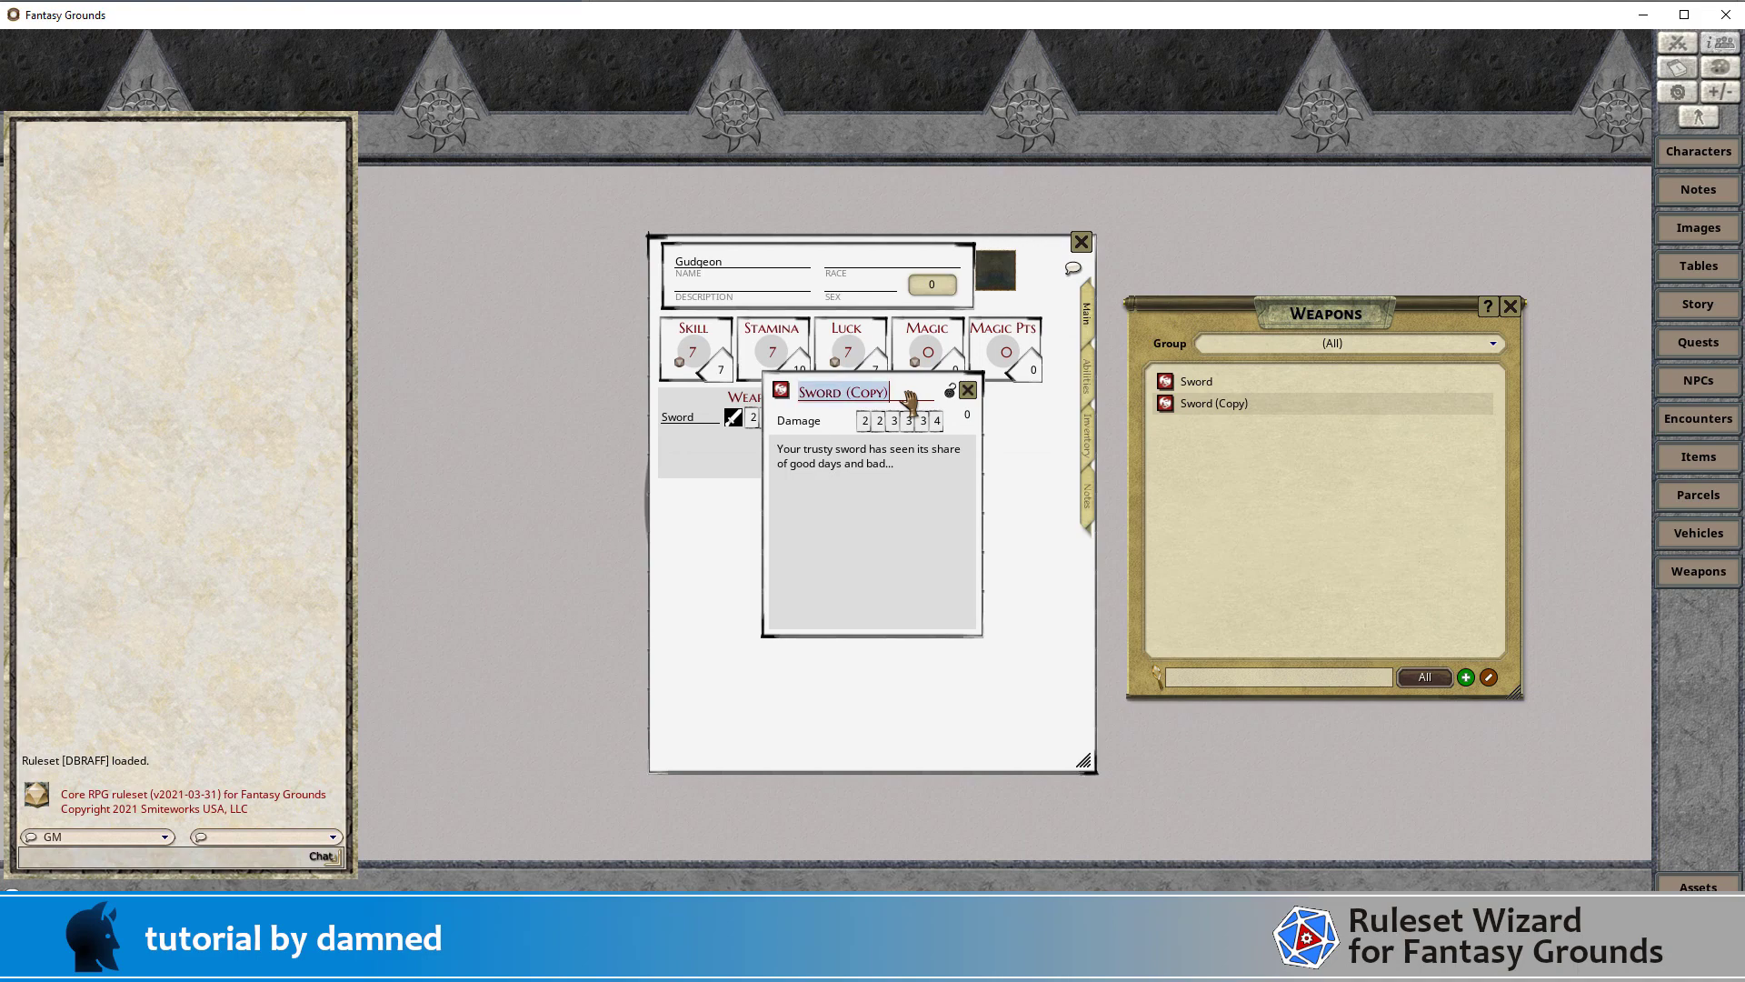
type("Dagger")
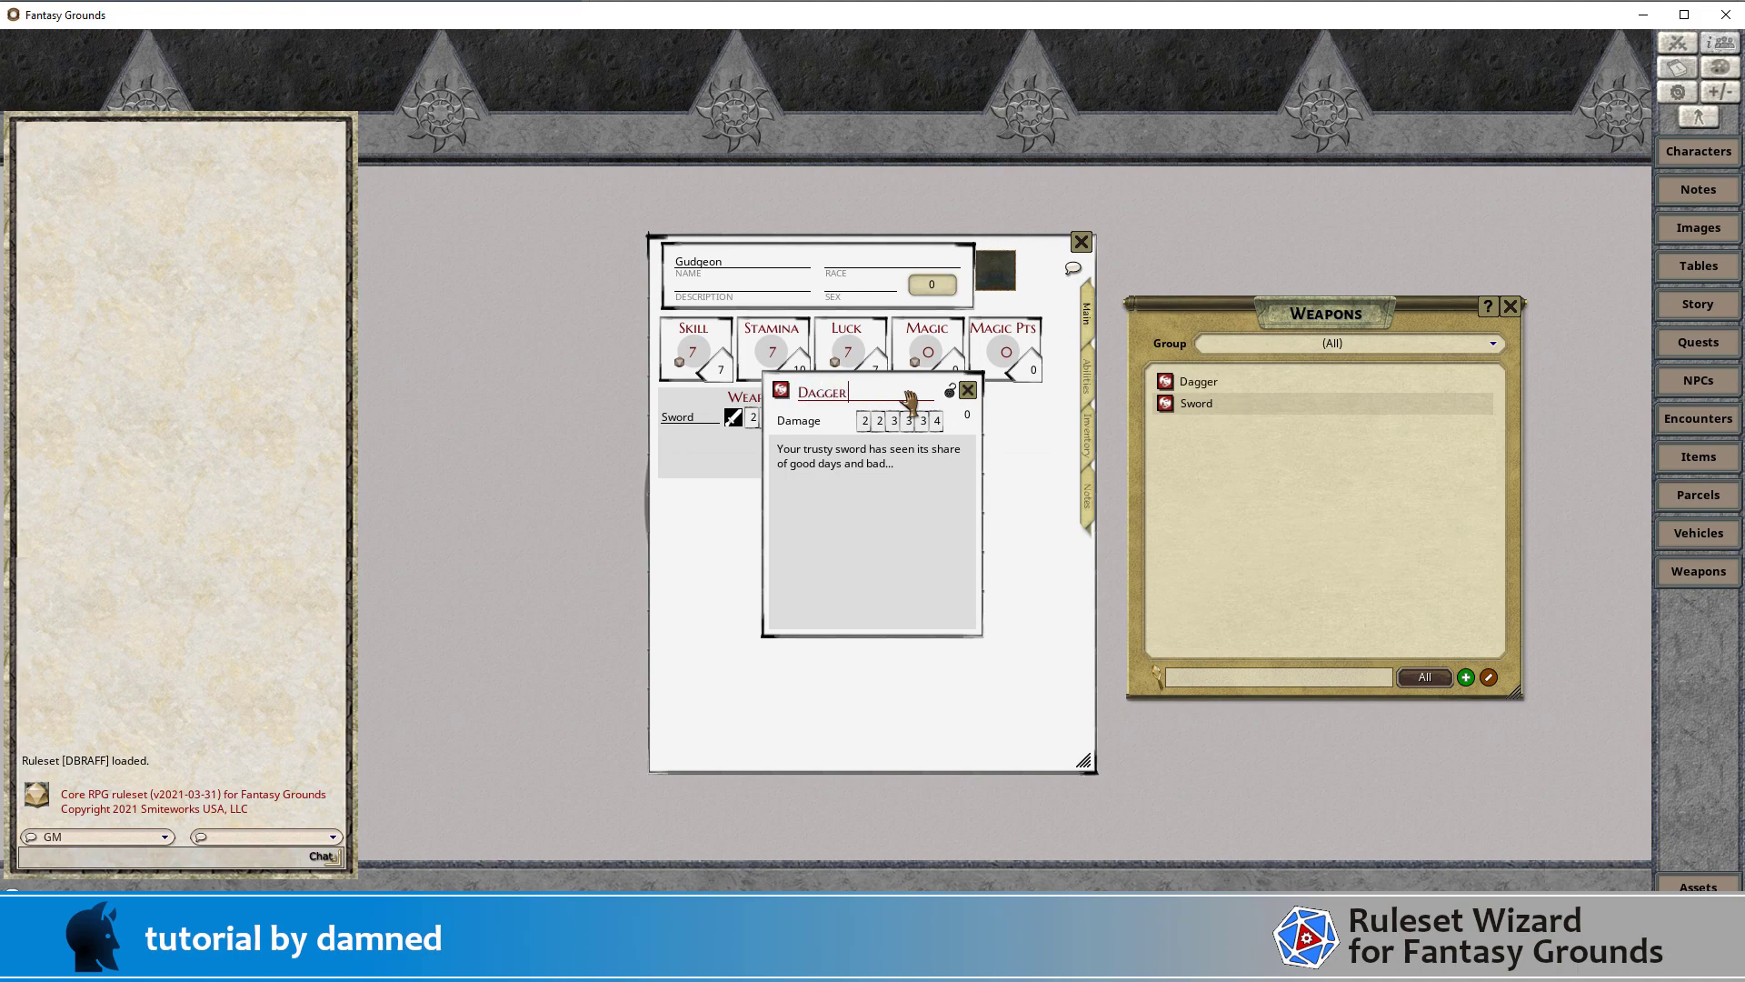
Set the Dagger's six damage values to 1, 1, 2, 2, 2 and 3, lock the record and close it
scroll(865, 421, "down", 1)
scroll(881, 421, "down", 1)
scroll(894, 421, "down", 1)
scroll(910, 421, "down", 1)
scroll(924, 421, "down", 1)
left_click(949, 391)
left_click(968, 391)
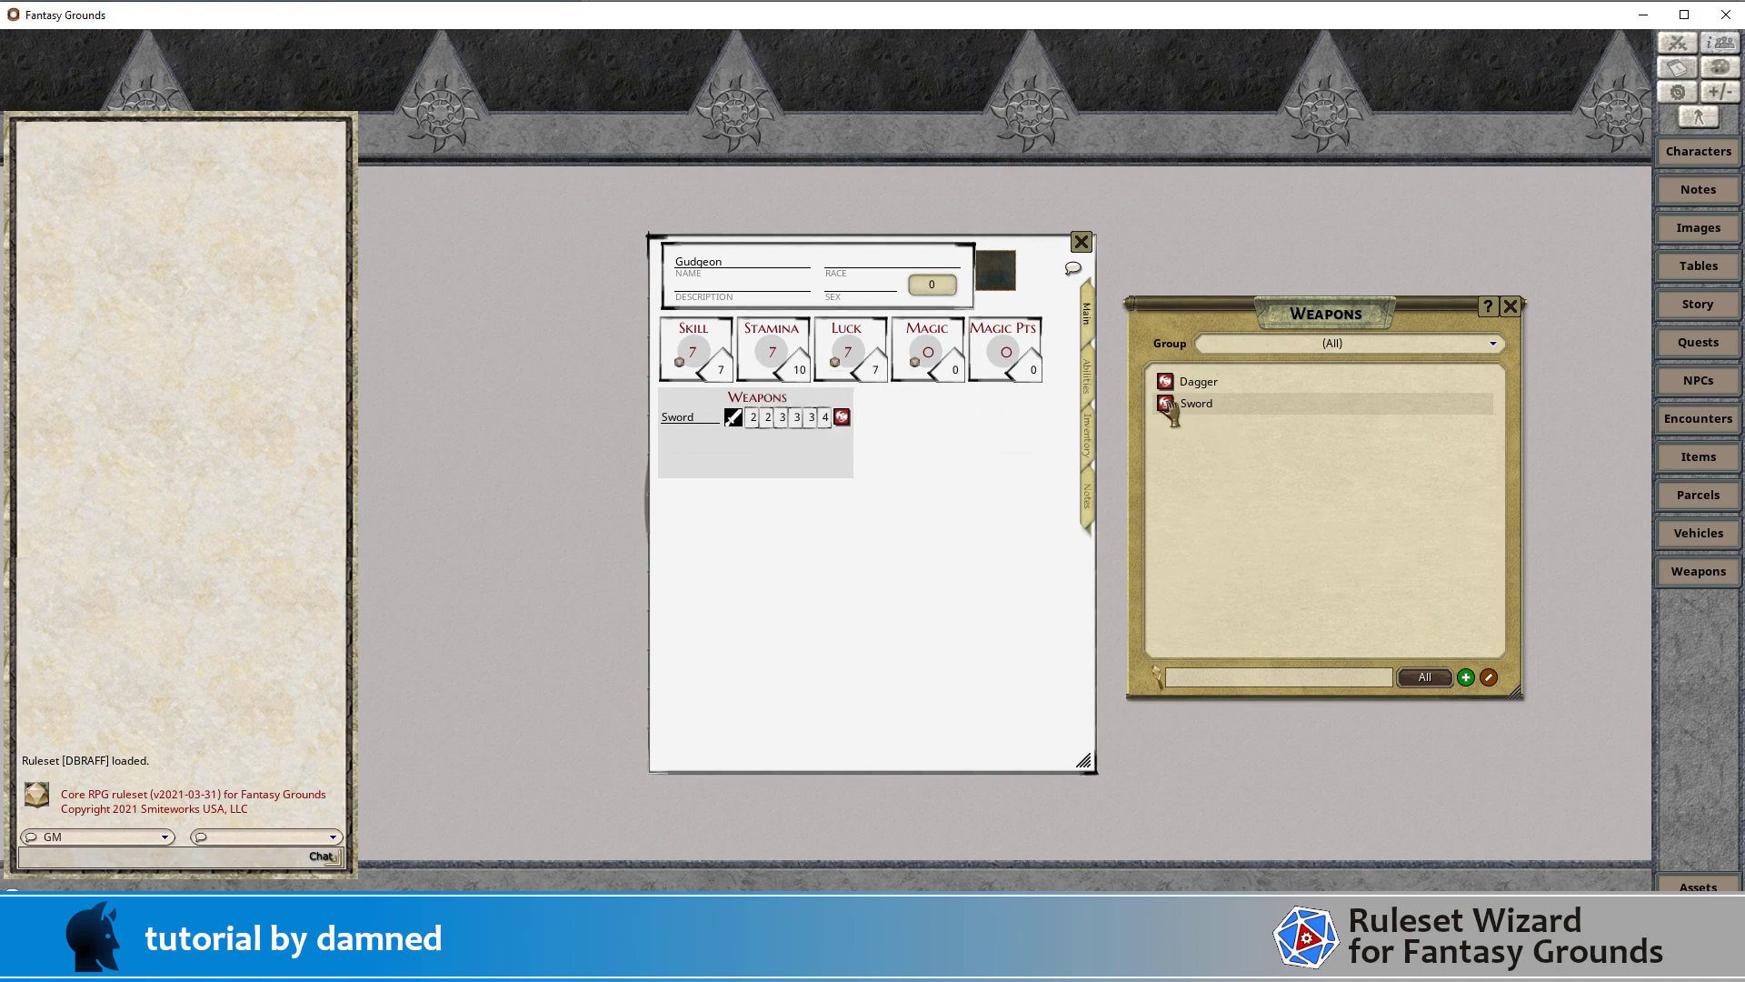
Add the Dagger to the character sheet's Weapons list and check the linked records of both weapons
left_click_drag(769, 429, 718, 454)
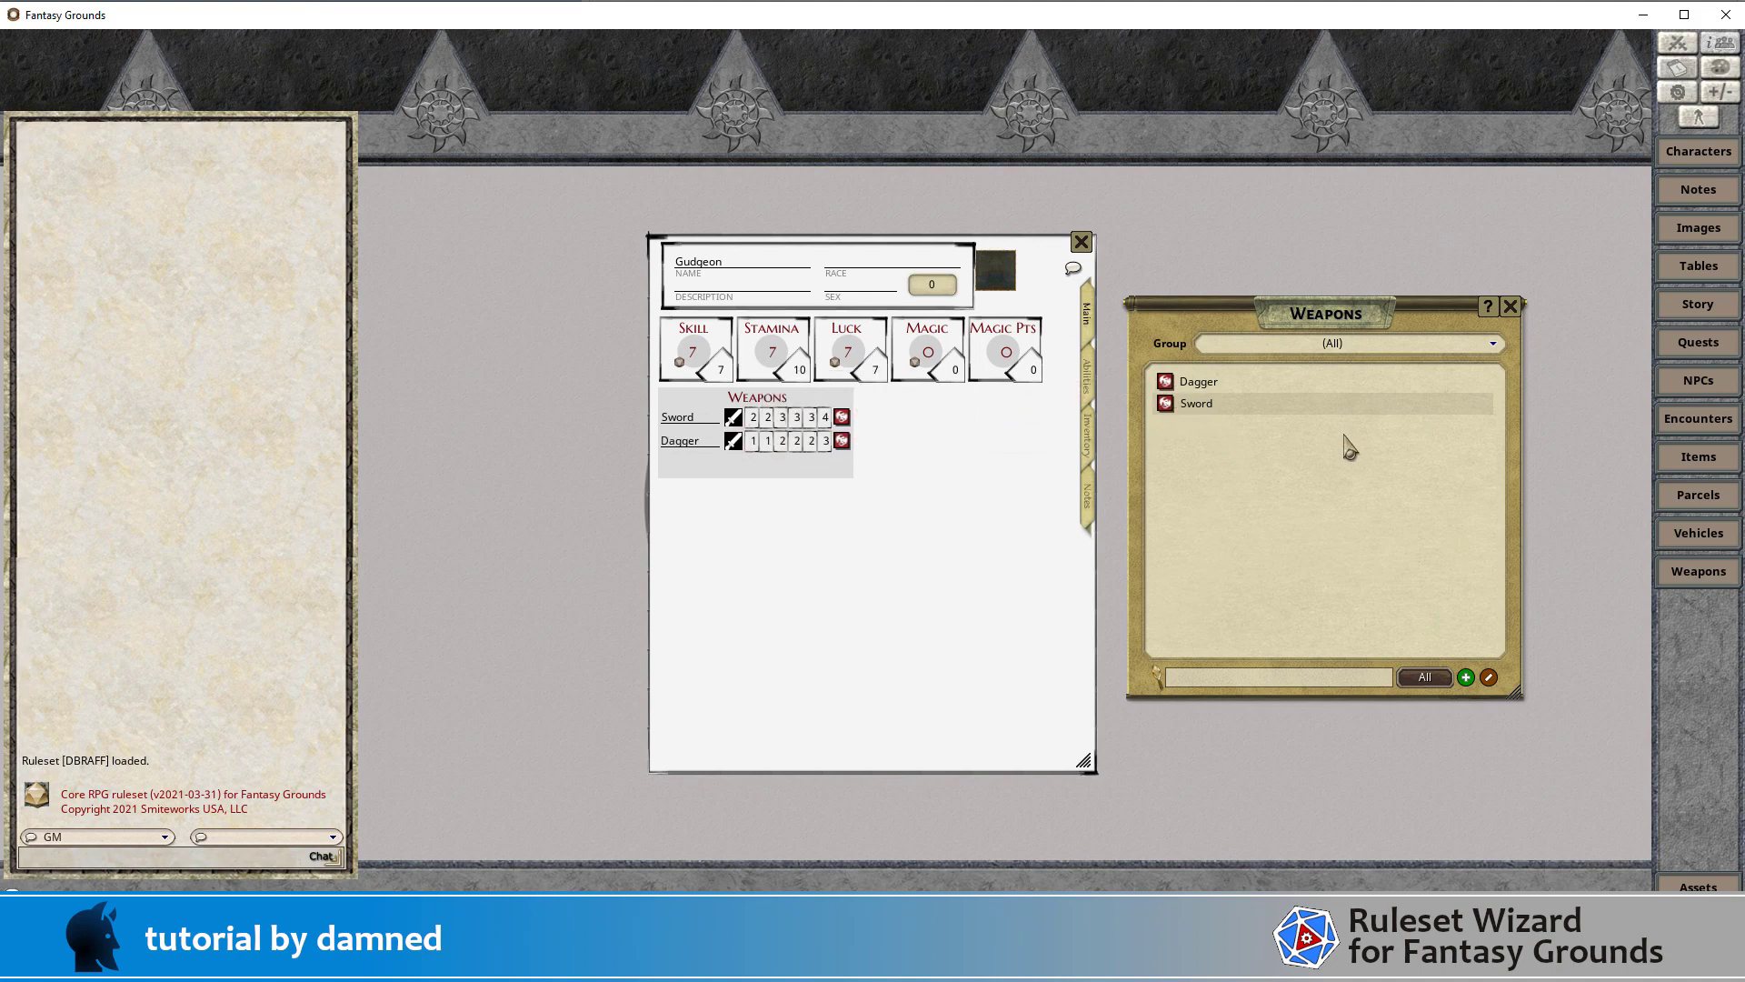
left_click(842, 418)
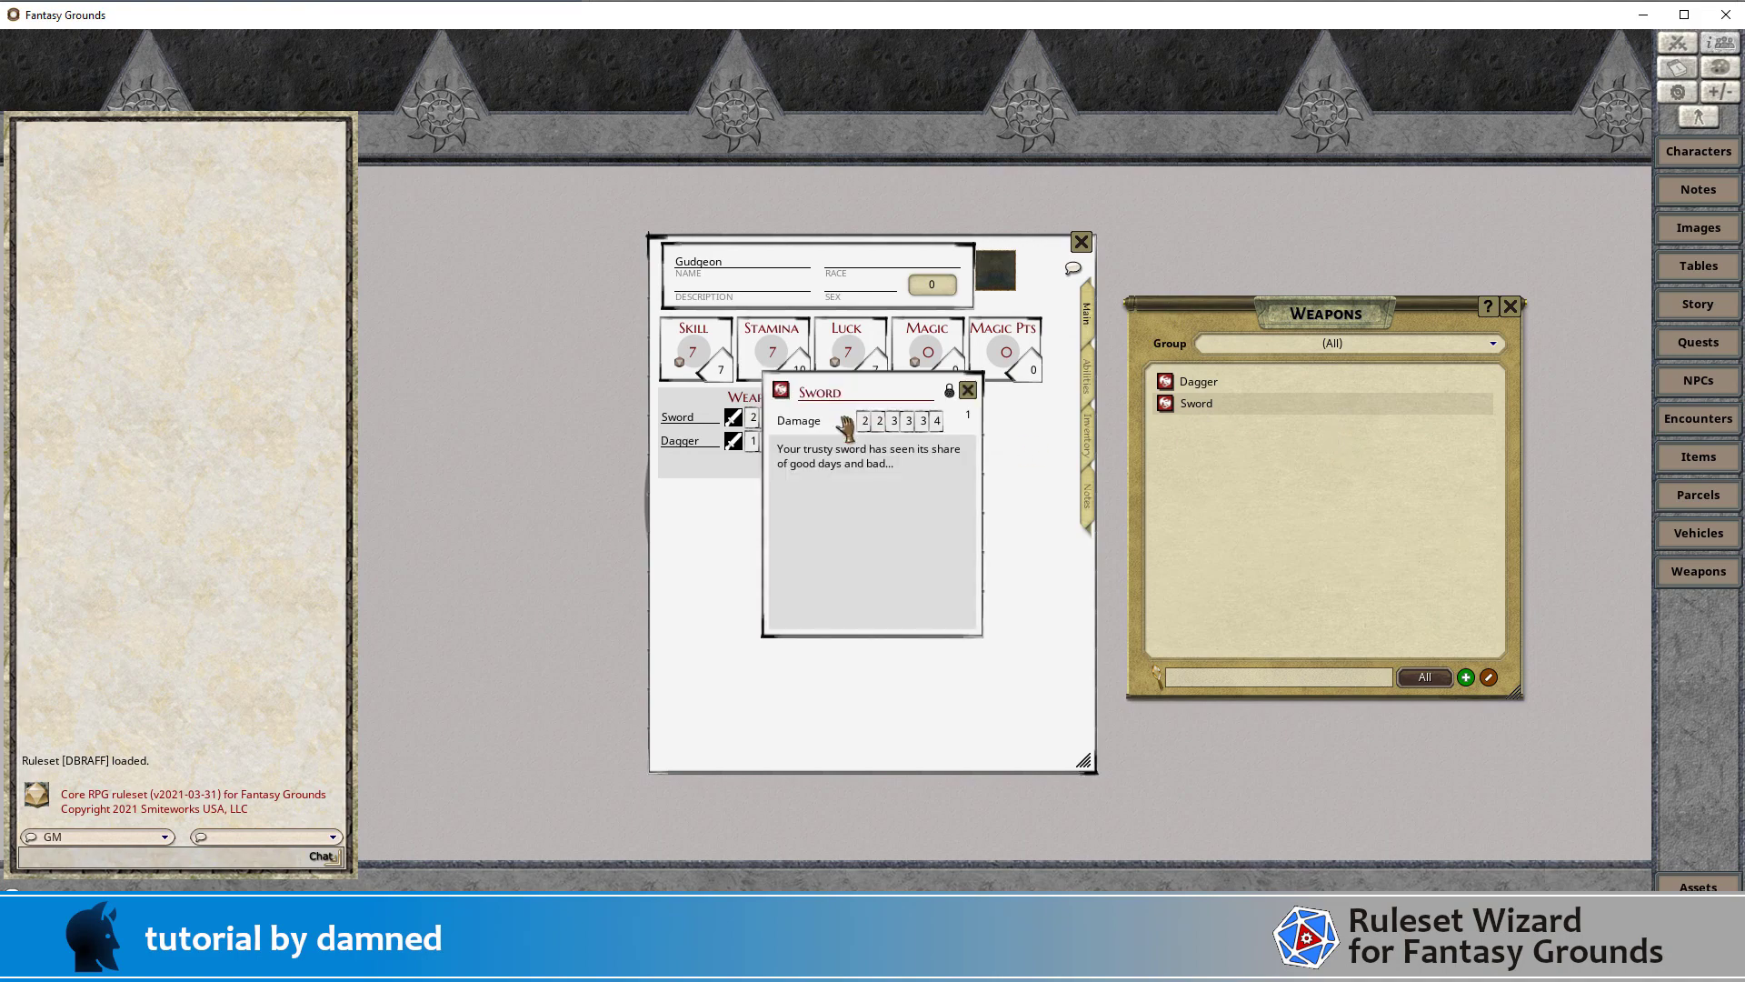
left_click(968, 390)
left_click(841, 441)
left_click(968, 391)
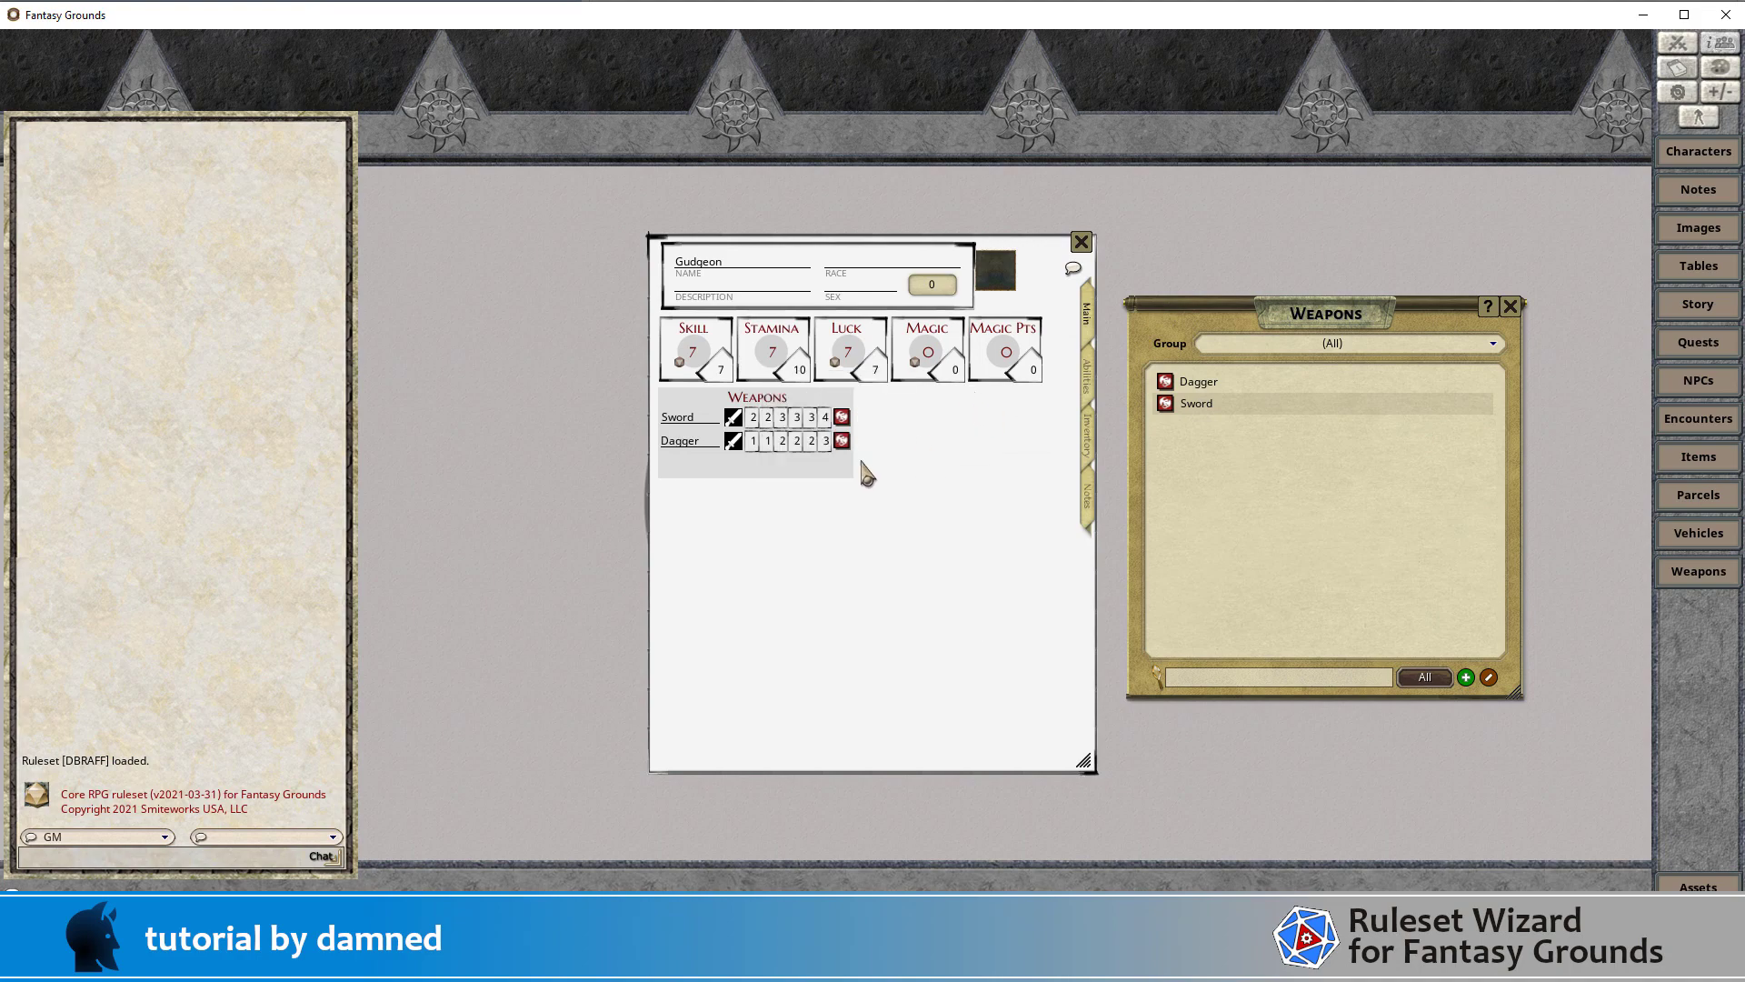
Roll damage for the Sword from the character sheet's Weapons list
double_click(737, 426)
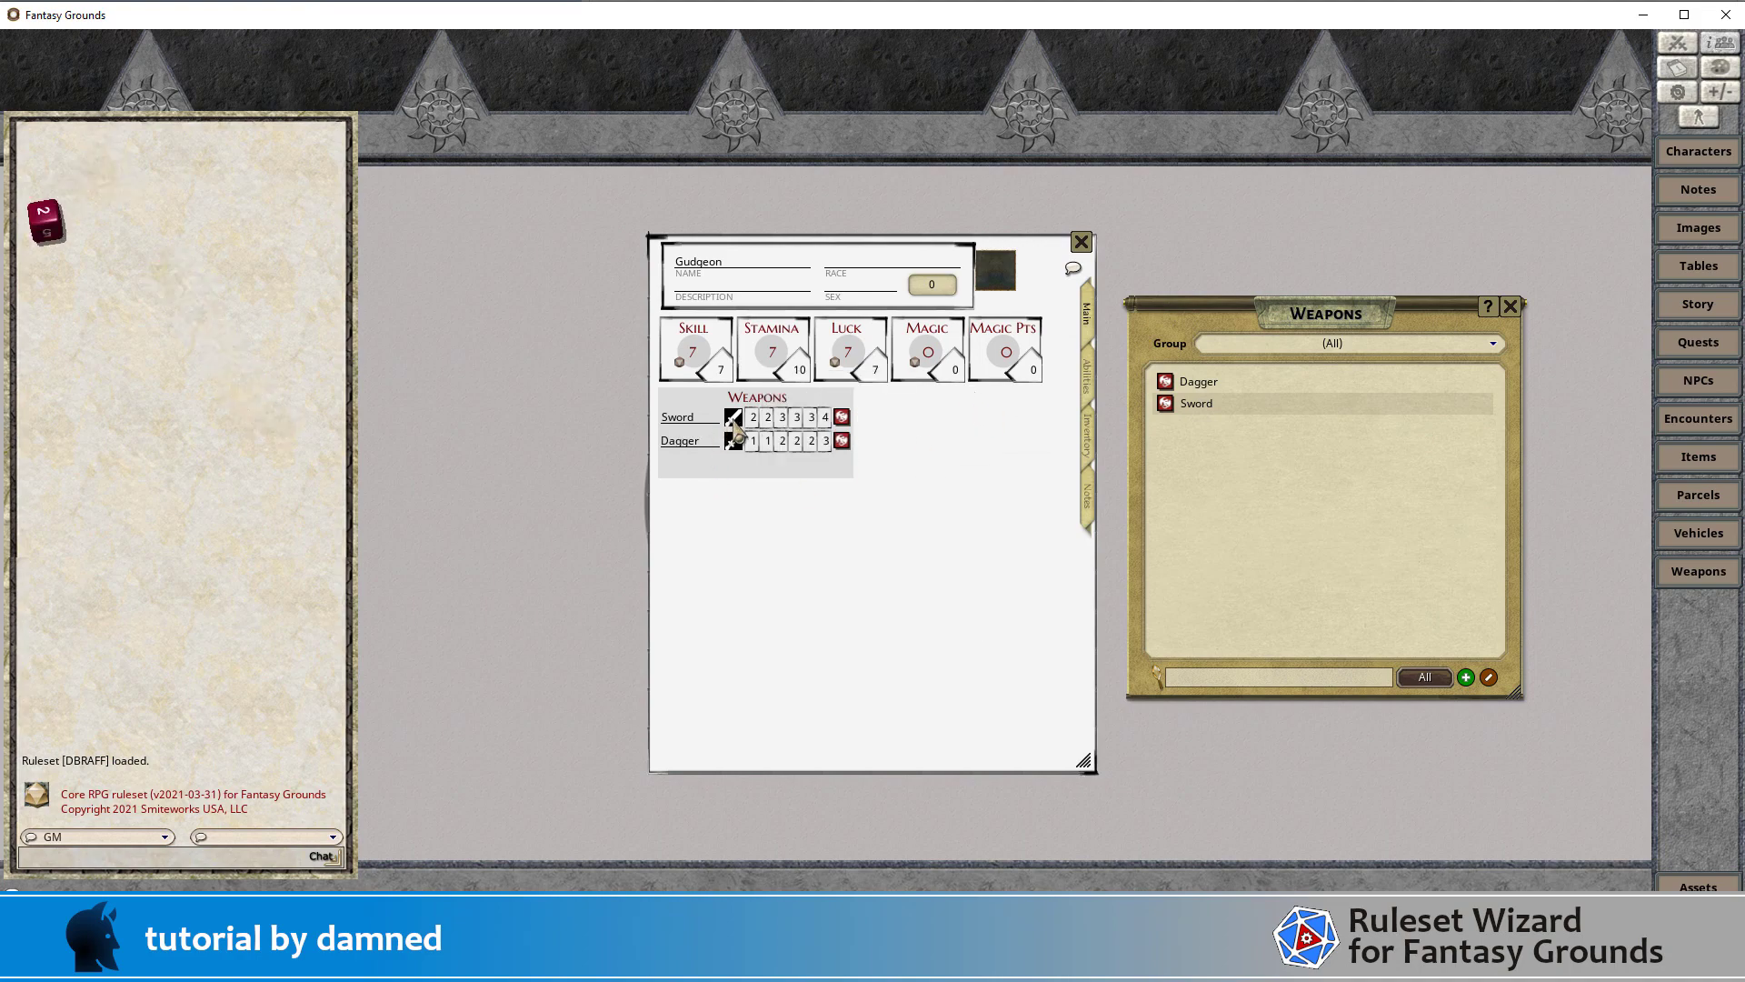